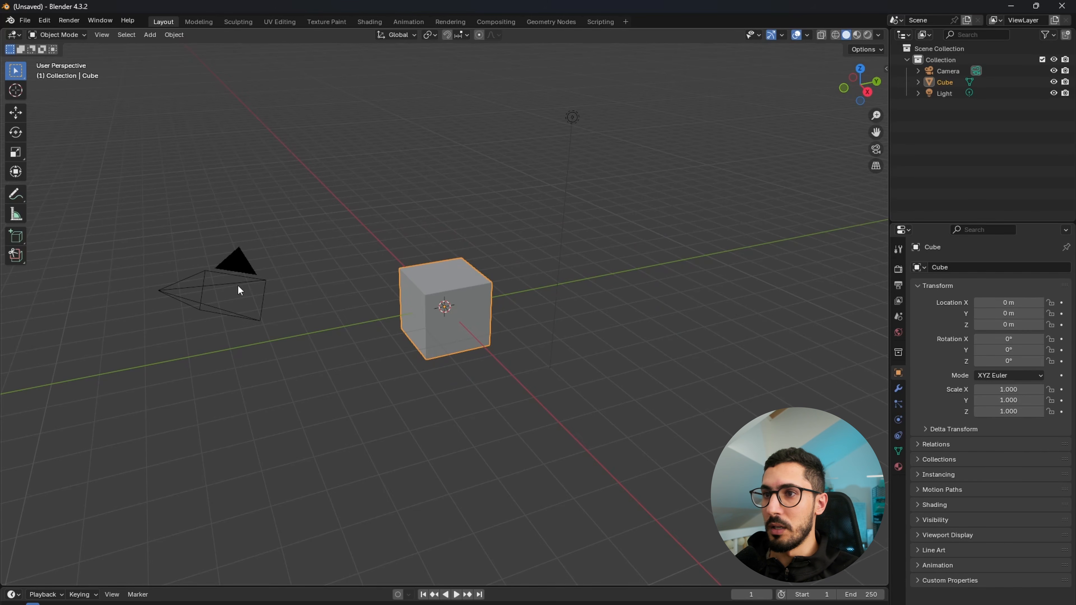
- Select the default cube, light and camera in turn in the viewport, then clear the selection
left_click(468, 222)
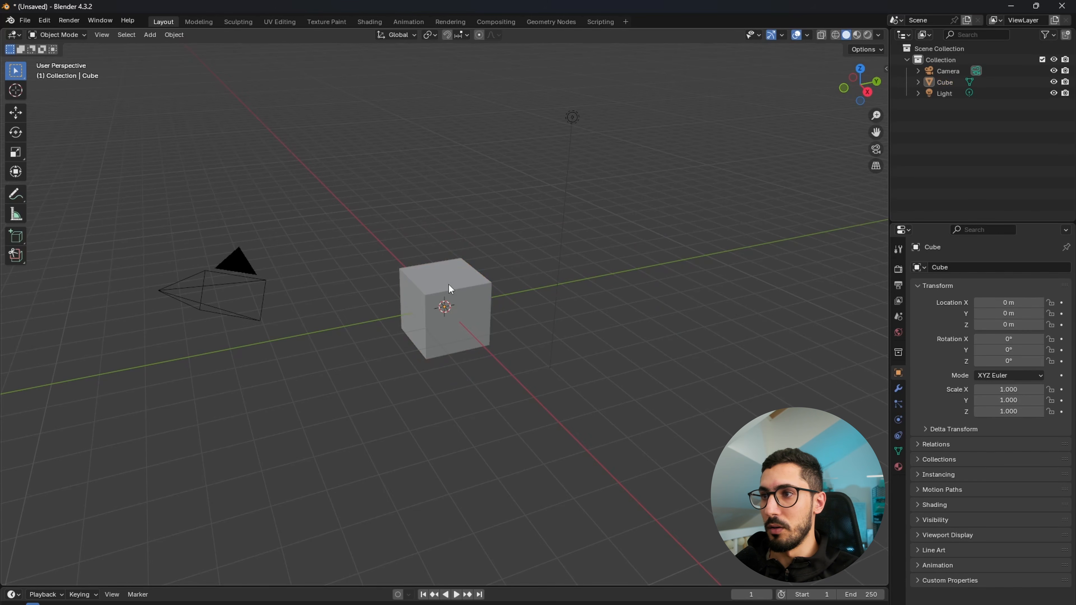
left_click(451, 297)
left_click(458, 245)
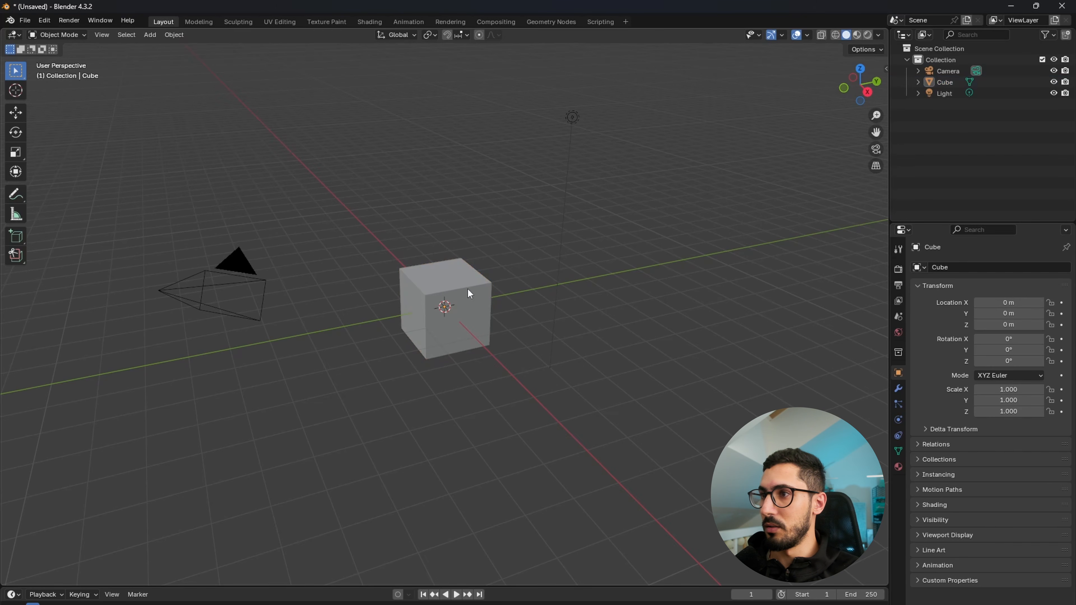
left_click(573, 118)
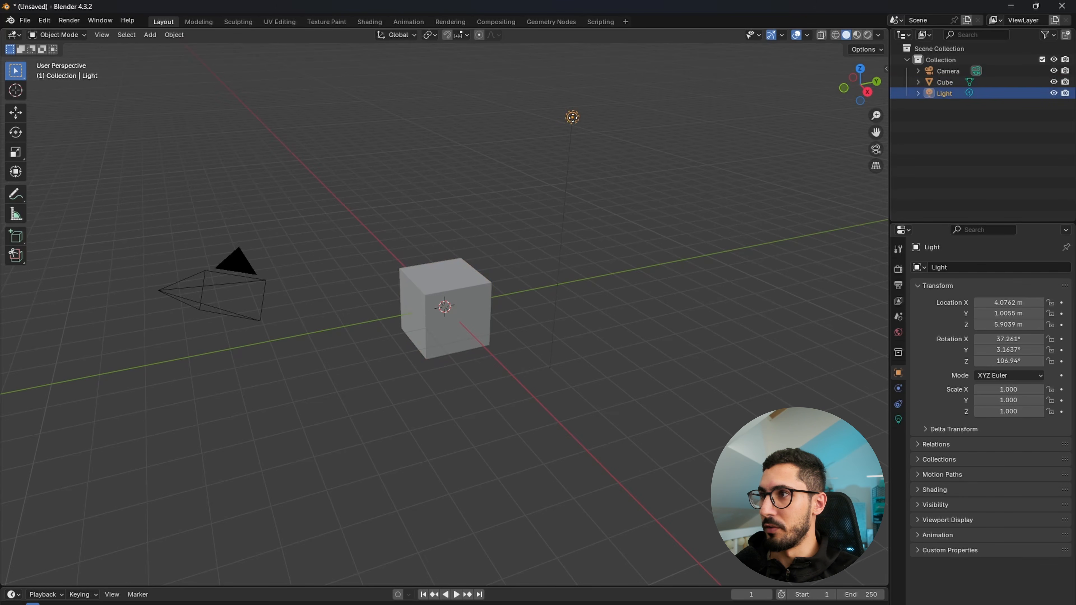
left_click(205, 294)
left_click(499, 389)
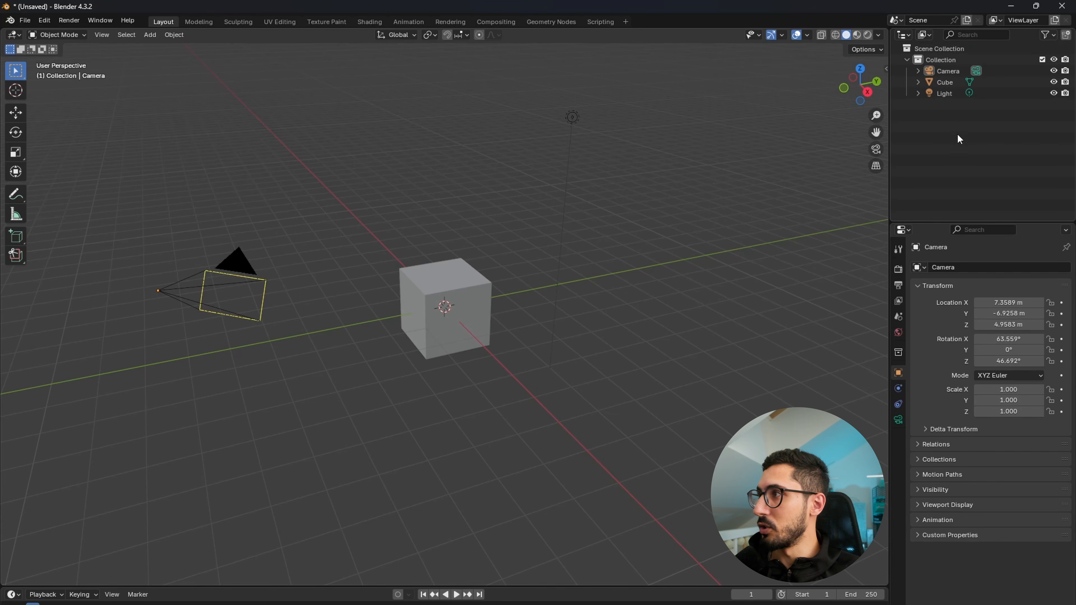
- Delete the default camera, cube and light together from the scene collection
left_click_drag(957, 74, 932, 69)
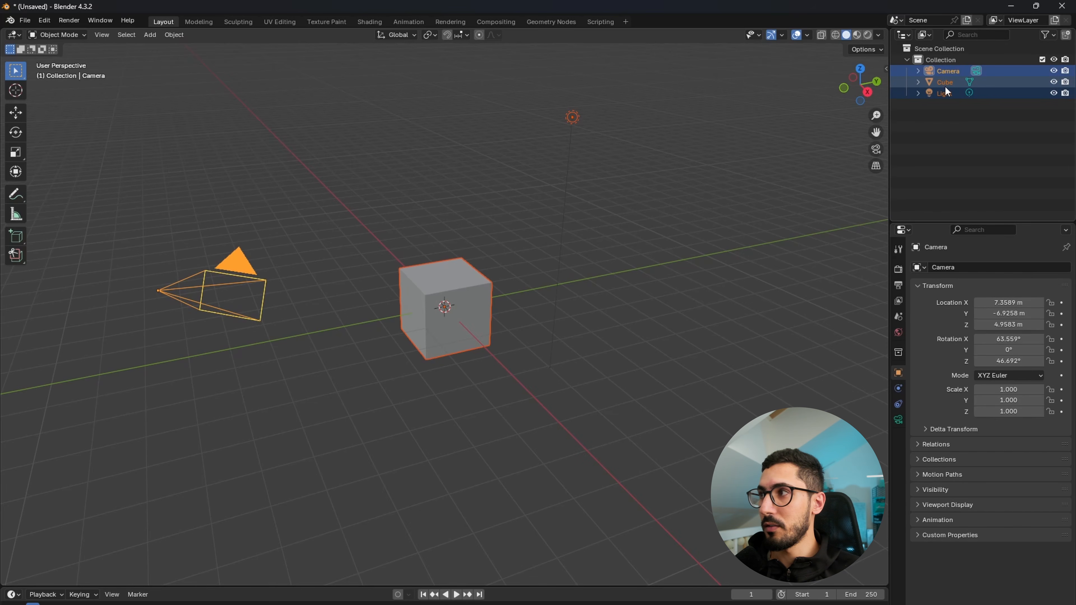
right_click(948, 83)
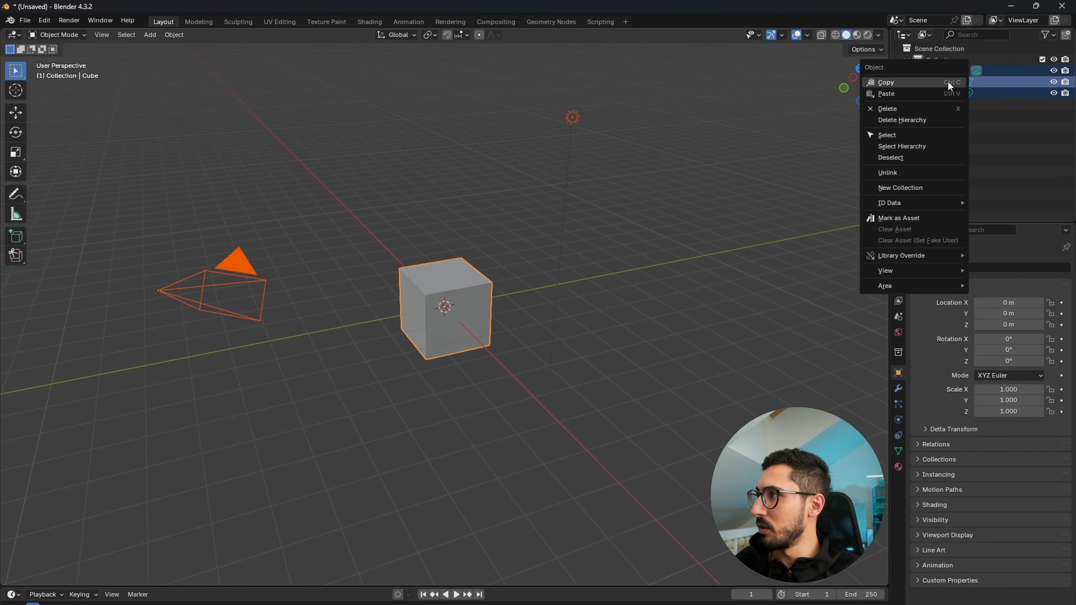
left_click(918, 108)
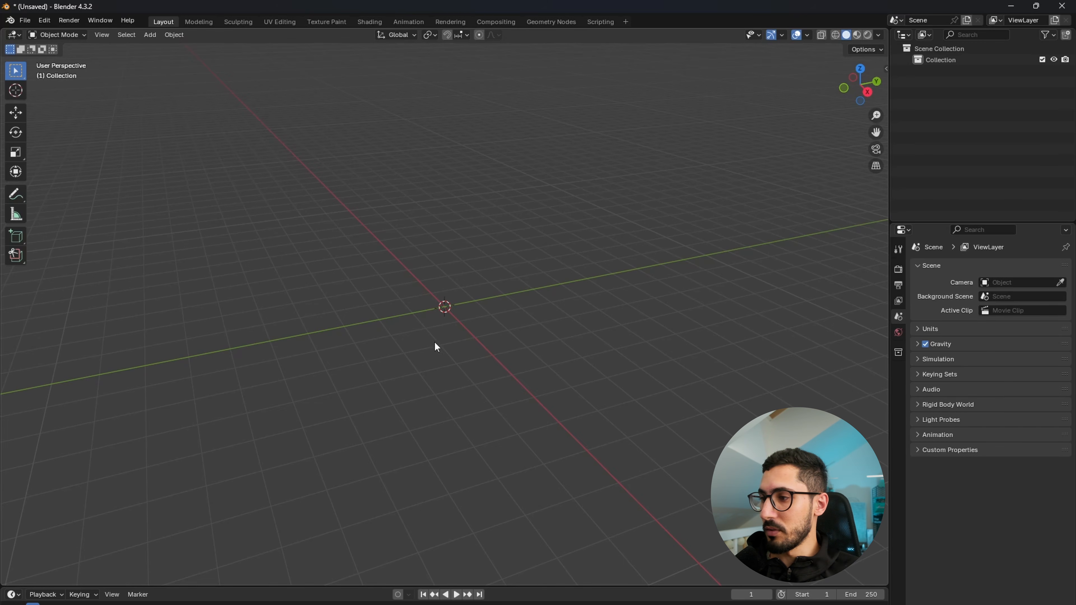
- Examine the empty scene around the origin from different angles, distances and positions
mouse_move(428, 355)
middle_mouse_down()
mouse_move(435, 325)
mouse_move(409, 315)
mouse_move(418, 351)
mouse_move(468, 318)
mouse_move(399, 300)
mouse_move(459, 344)
mouse_move(399, 281)
mouse_move(365, 323)
mouse_move(435, 346)
mouse_move(420, 327)
mouse_move(417, 337)
middle_mouse_up()
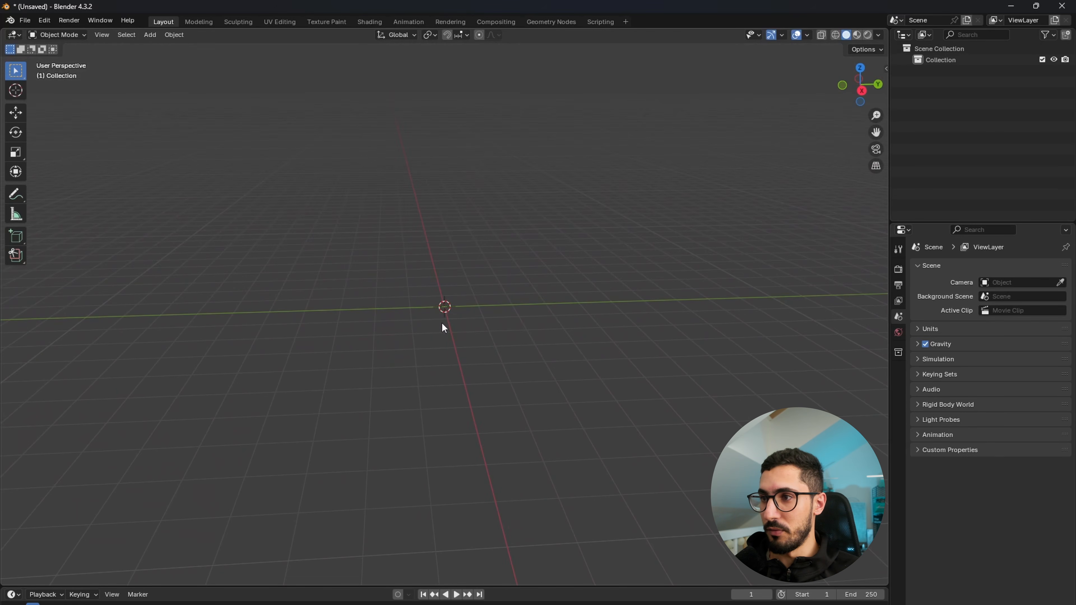
middle_click_drag(469, 312, 455, 277)
scroll(432, 301, "down", 3)
scroll(431, 302, "up", 7)
scroll(429, 308, "down", 1)
scroll(428, 308, "down", 5)
middle_click_drag(449, 307, 523, 384, "shift")
scroll(524, 386, "up", 6)
middle_click_drag(534, 427, 283, 195, "shift")
scroll(284, 196, "down", 4)
middle_click_drag(355, 285, 402, 299, "shift")
middle_click_drag(415, 306, 423, 347)
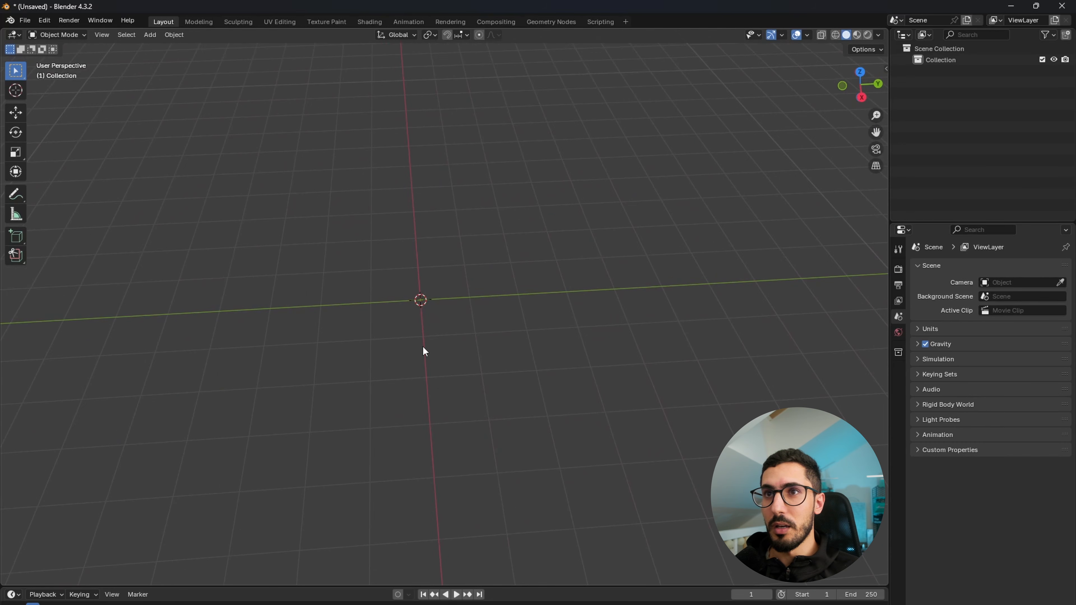
- Review the Navigation settings and the Input keyboard and mouse settings in the preferences, then dismiss the preferences window
left_click(25, 22)
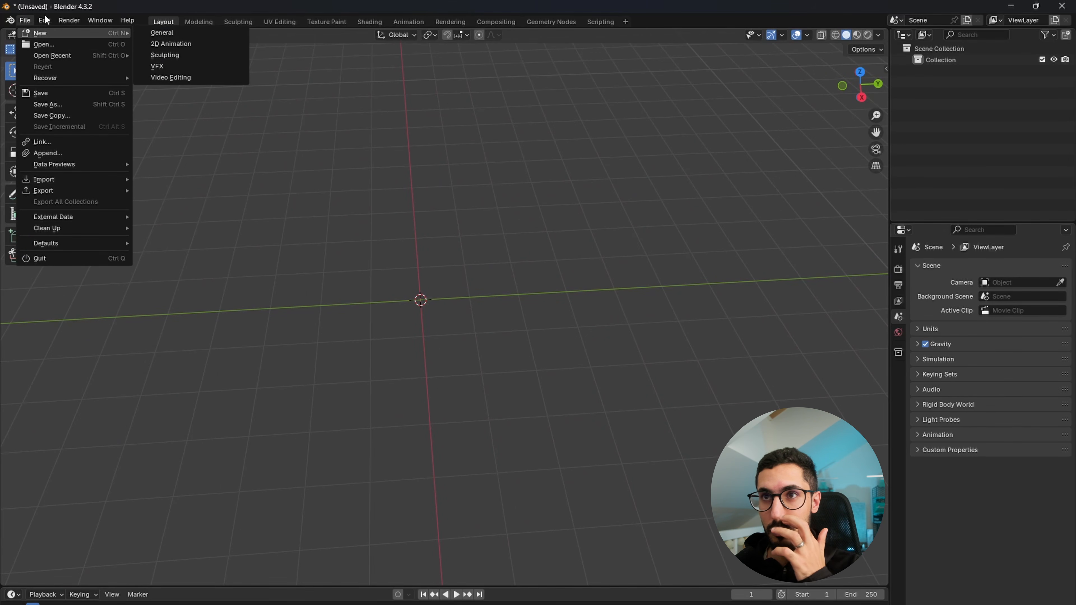
mouse_move(47, 23)
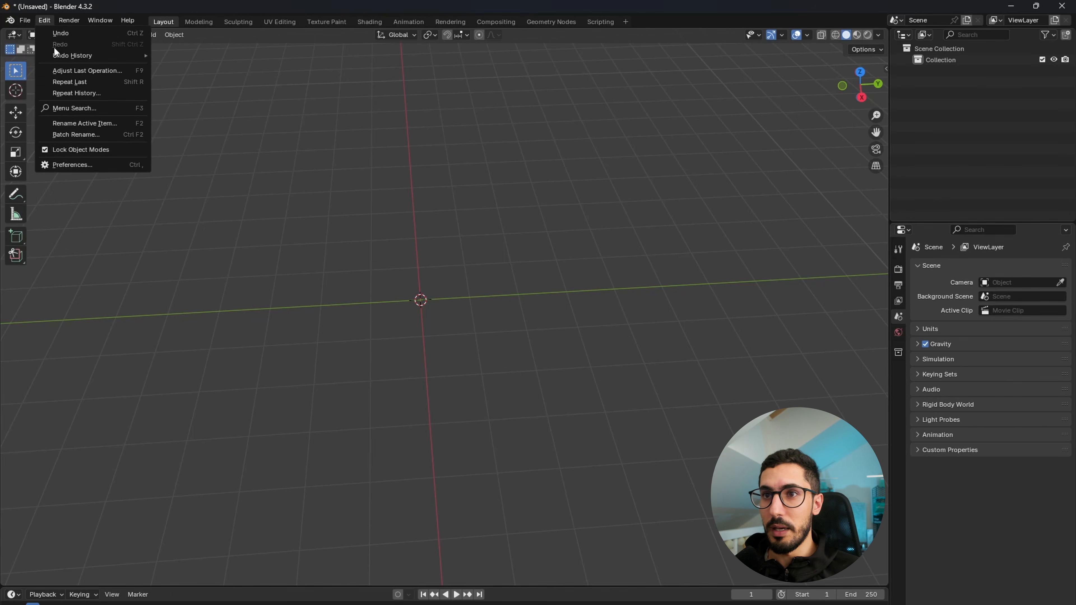
left_click(77, 165)
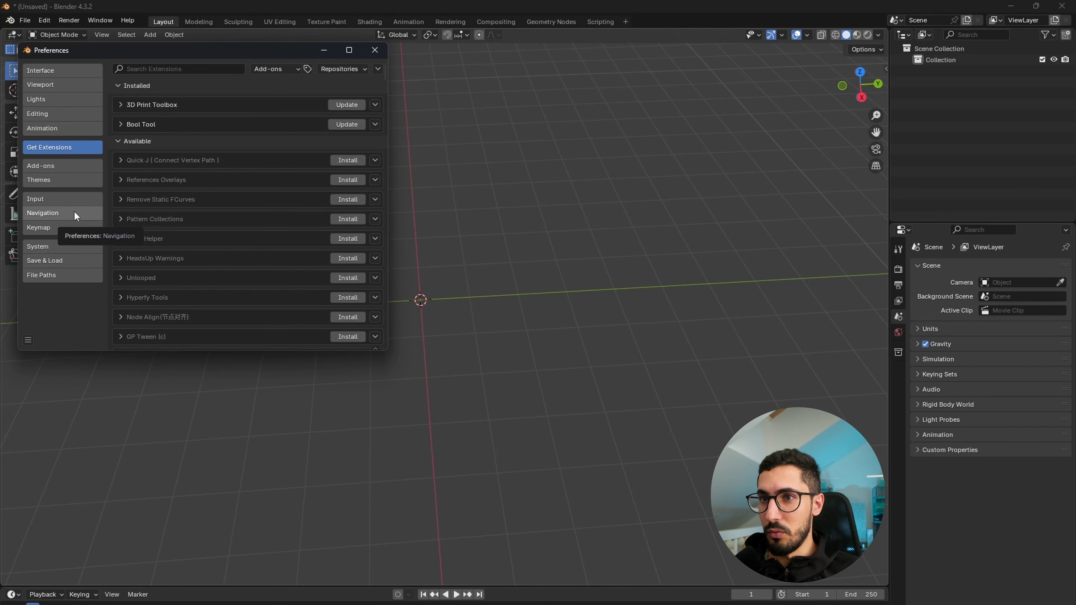
left_click(74, 214)
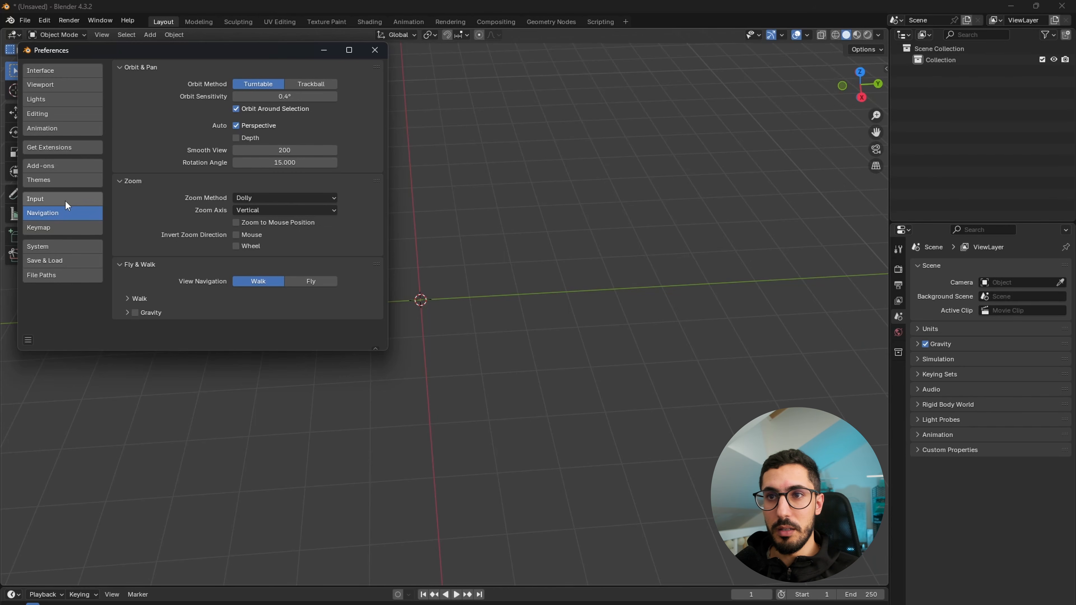
left_click(68, 203)
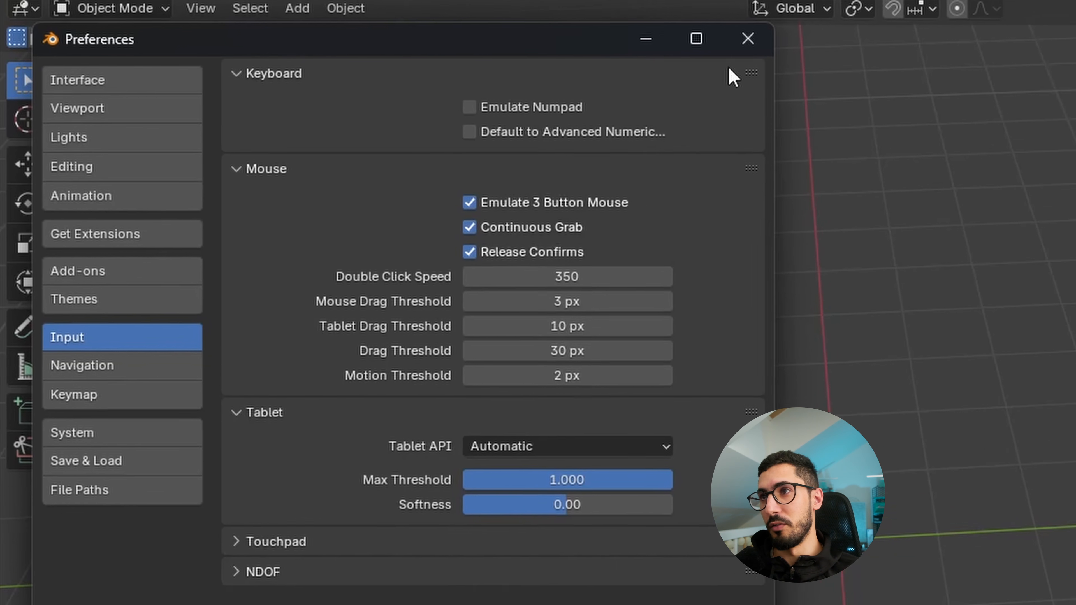
left_click(657, 41)
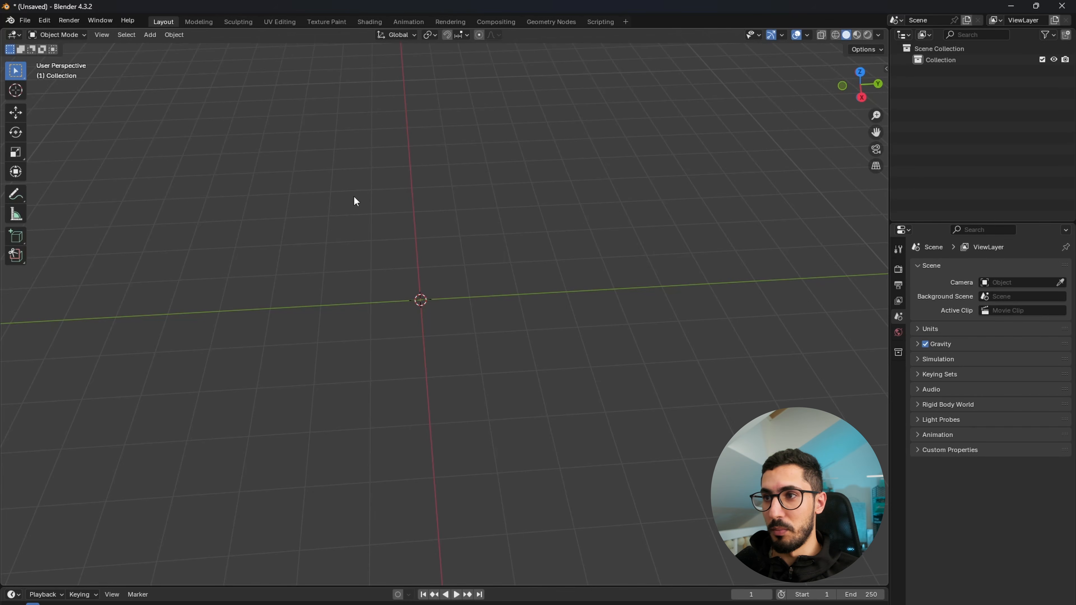
left_click_drag(354, 195, 530, 410)
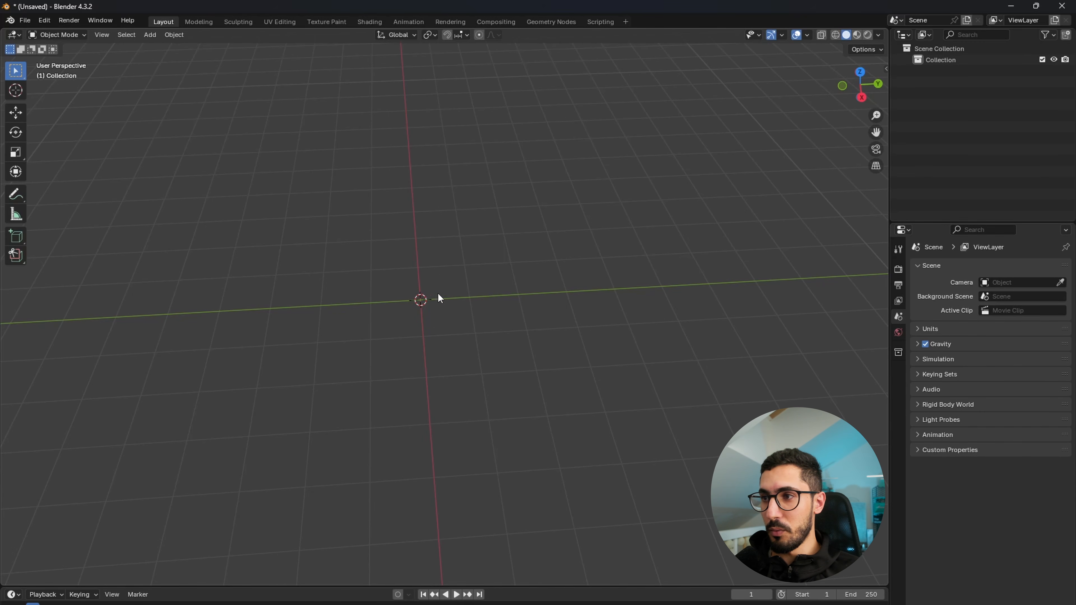
middle_click_drag(438, 306, 320, 229)
left_click_drag(311, 219, 538, 413)
left_click_drag(359, 250, 577, 446)
left_click_drag(377, 253, 505, 422)
middle_click_drag(466, 362, 450, 329)
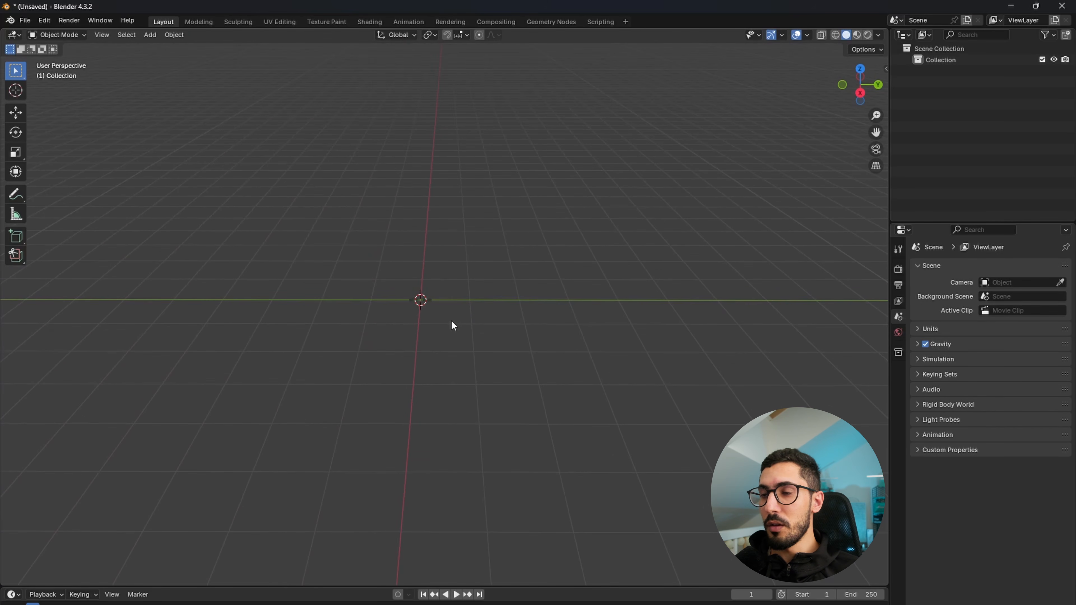
mouse_move(483, 360)
middle_mouse_down()
mouse_move(375, 284)
mouse_move(341, 377)
mouse_move(682, 374)
mouse_move(435, 274)
mouse_move(408, 465)
mouse_move(543, 362)
mouse_move(359, 372)
mouse_move(497, 363)
mouse_move(519, 384)
mouse_move(469, 423)
mouse_move(496, 385)
mouse_move(485, 379)
mouse_move(490, 488)
mouse_move(480, 161)
mouse_move(489, 413)
mouse_move(502, 367)
mouse_move(495, 171)
mouse_move(506, 425)
mouse_move(510, 360)
mouse_move(479, 376)
middle_mouse_up()
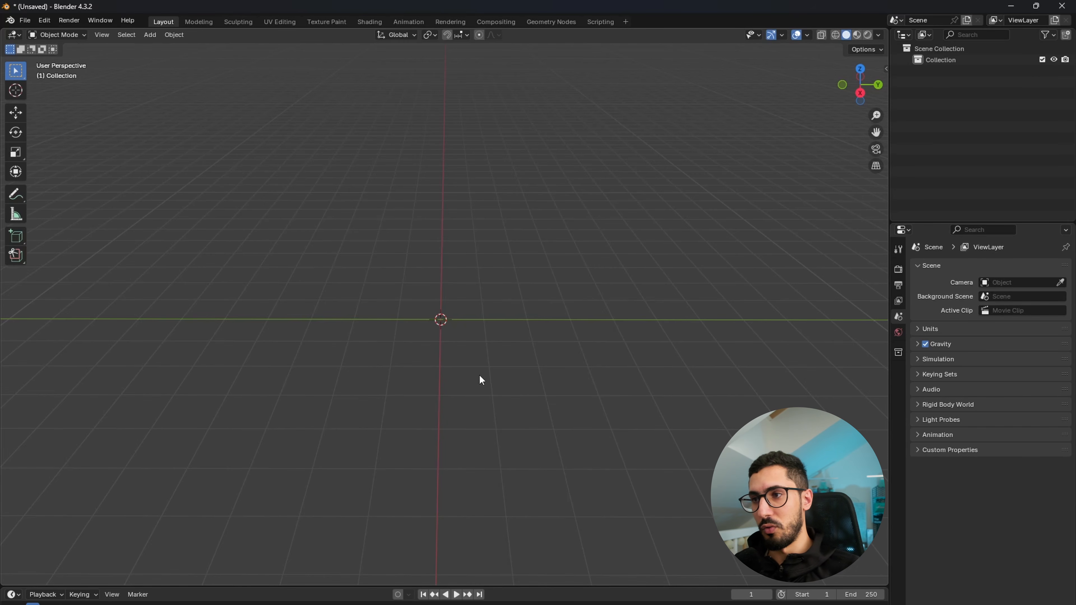
middle_click_drag(470, 360, 441, 385)
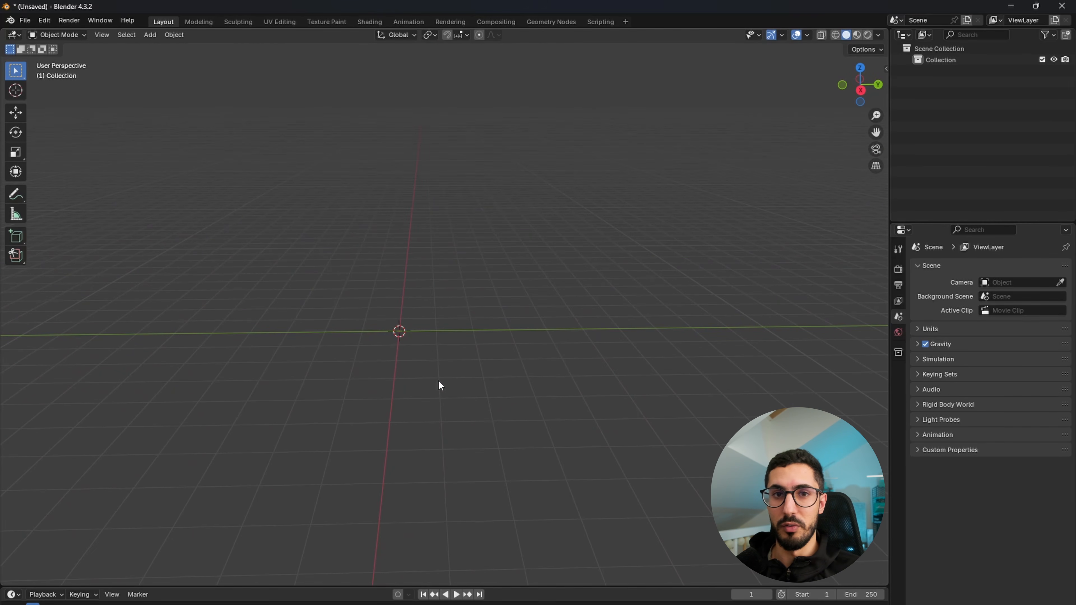
middle_click_drag(427, 368, 453, 343, "shift")
middle_click_drag(440, 350, 397, 357)
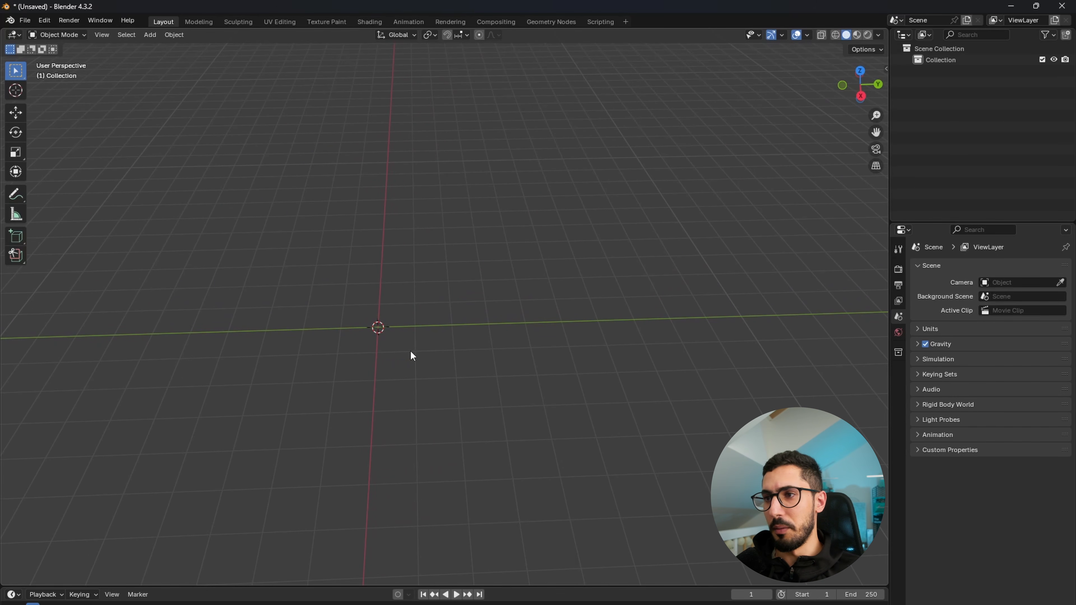
middle_click_drag(405, 344, 483, 343)
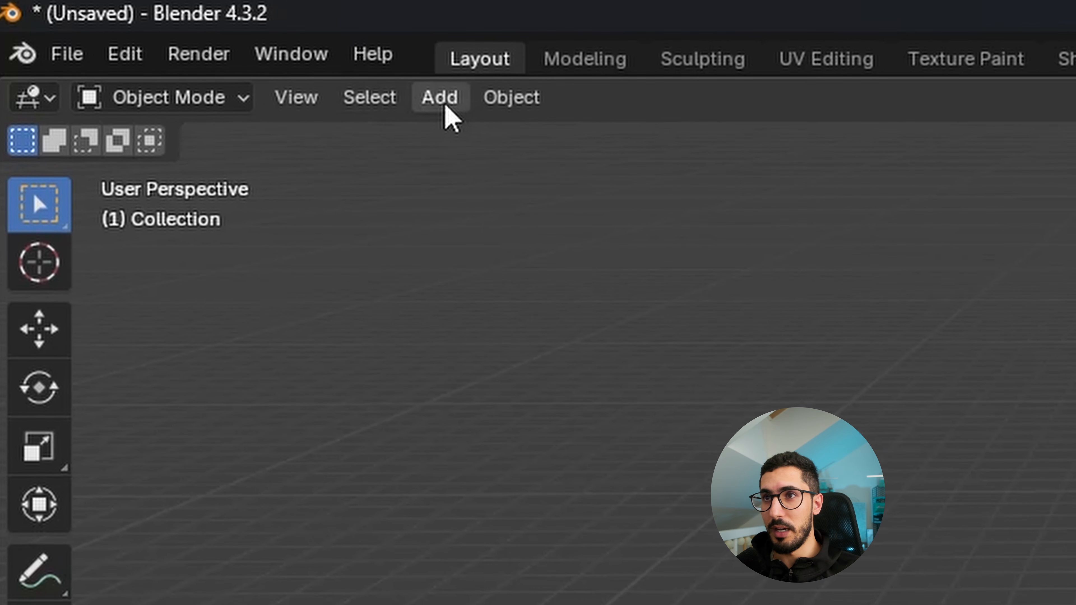
- Add a cube mesh at the origin of the empty scene
left_click(440, 98)
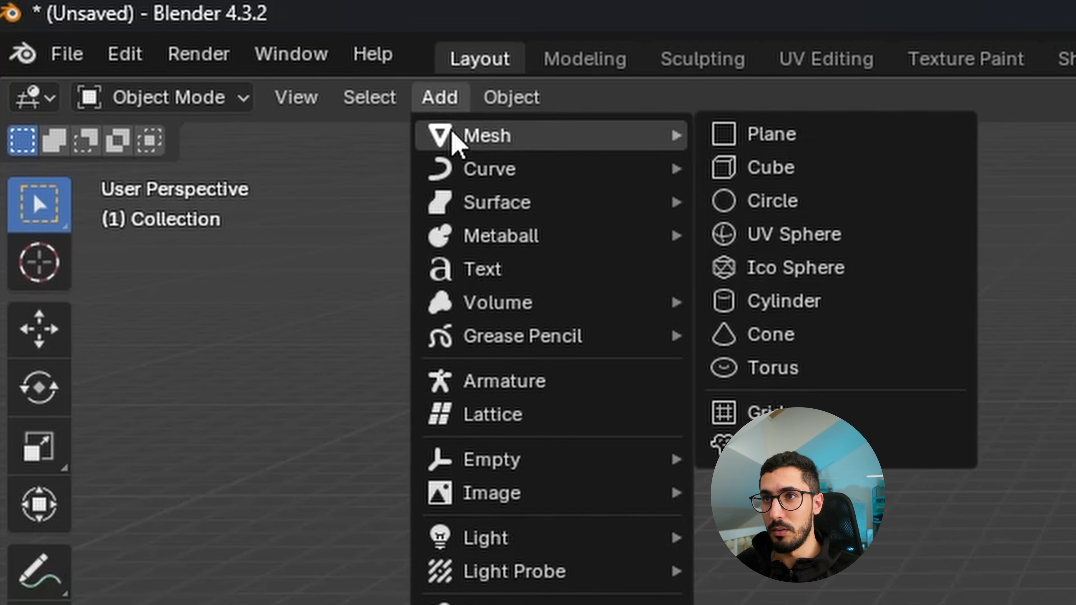
mouse_move(502, 146)
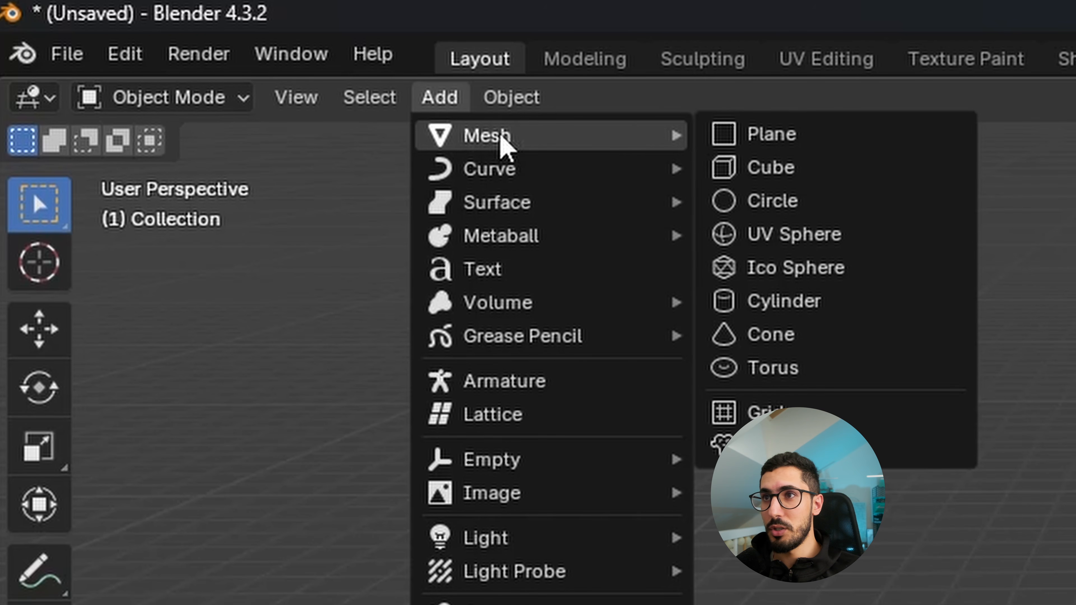
left_click(780, 172)
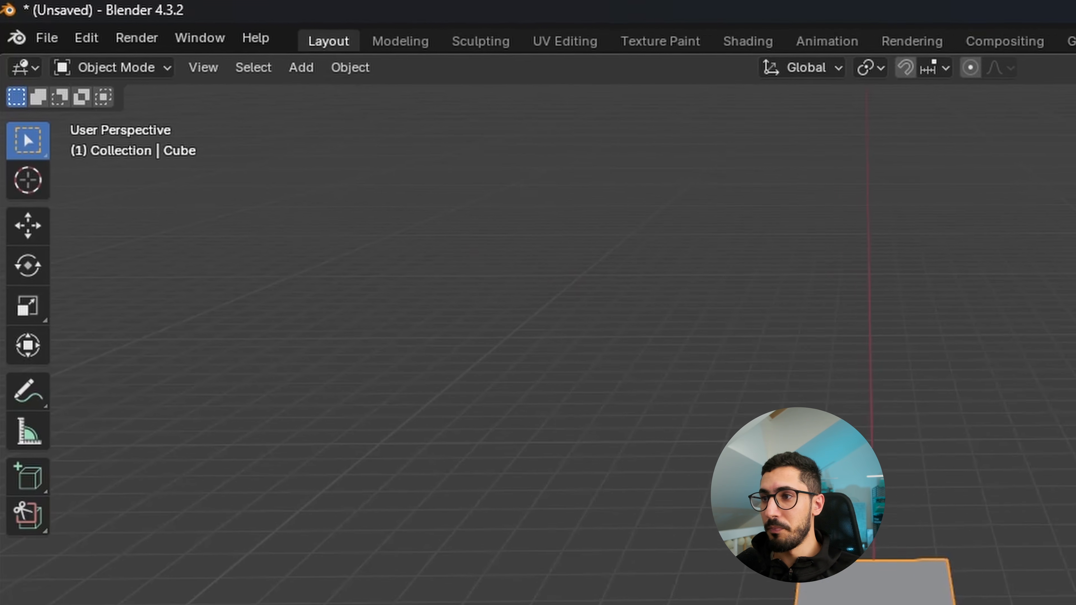
middle_click_drag(432, 333, 459, 344)
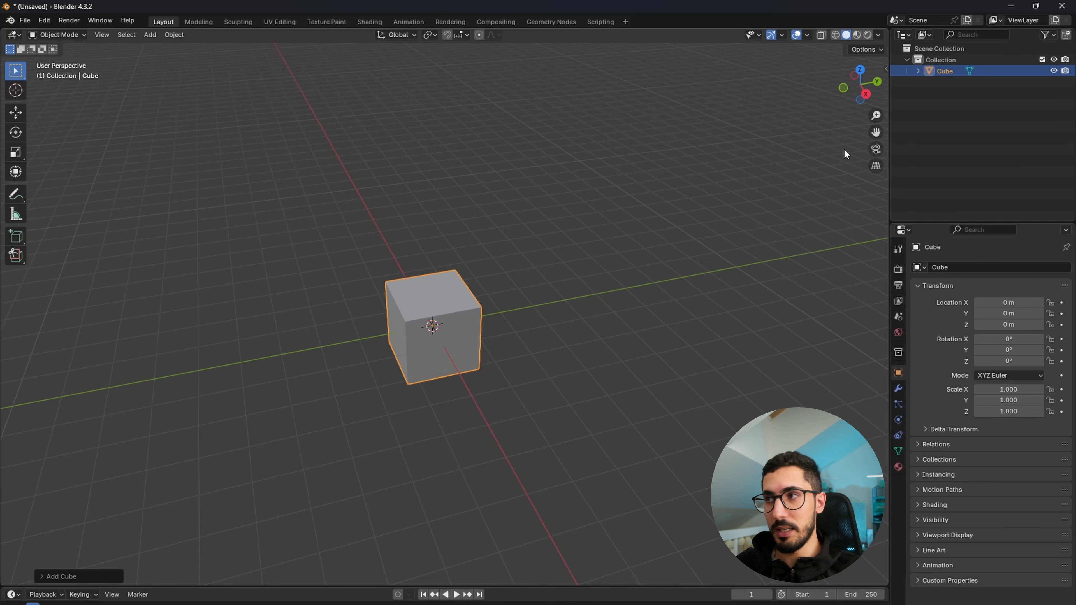
- Show the viewport sidebar with the cube's location, rotation, scale and dimensions
key("n")
key("n")
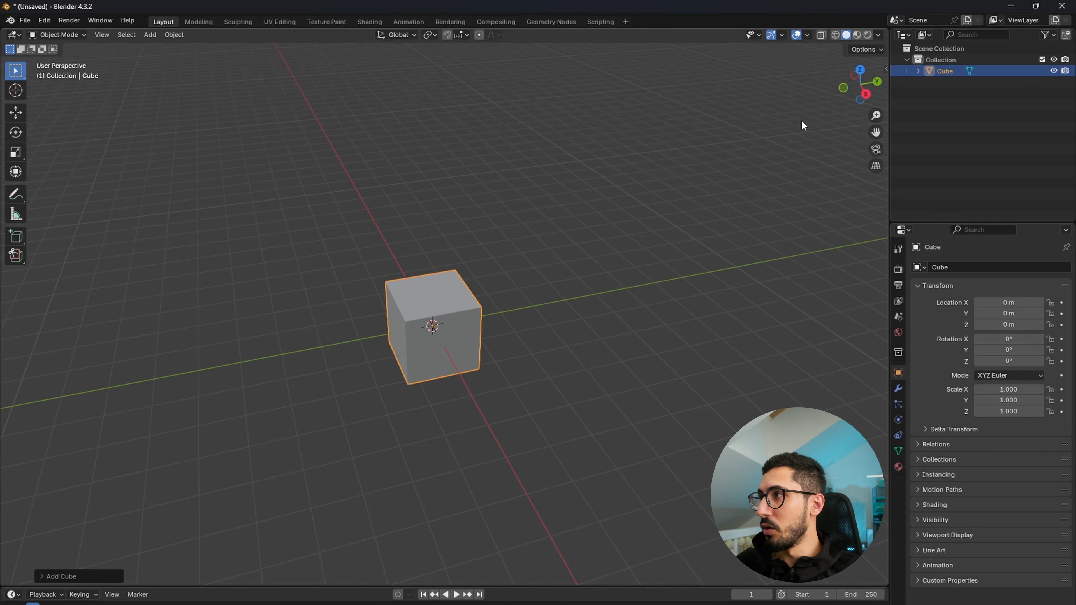
left_click(883, 68)
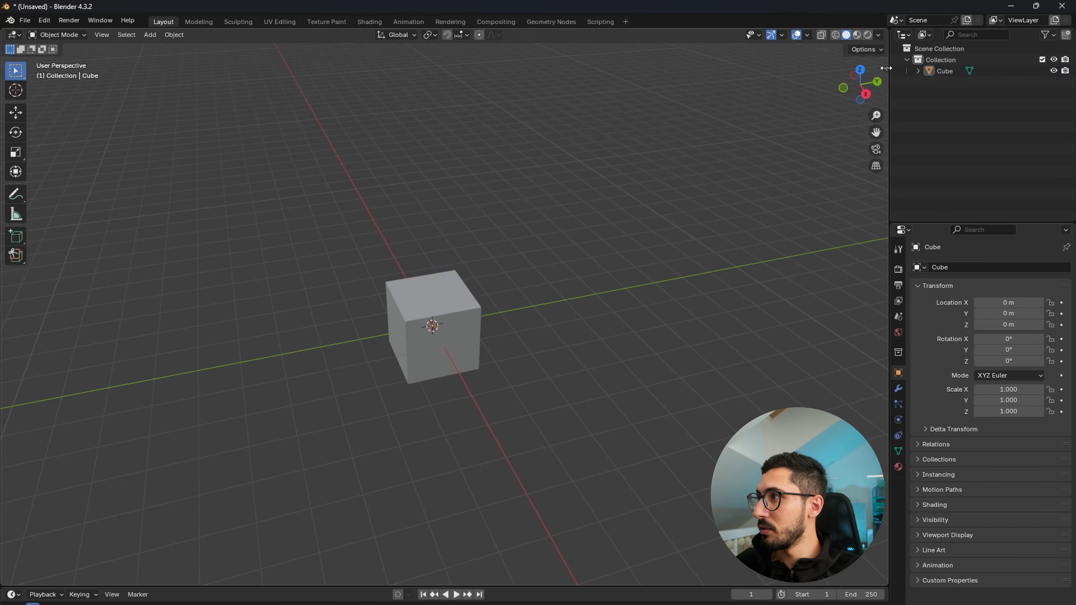
left_click(886, 69)
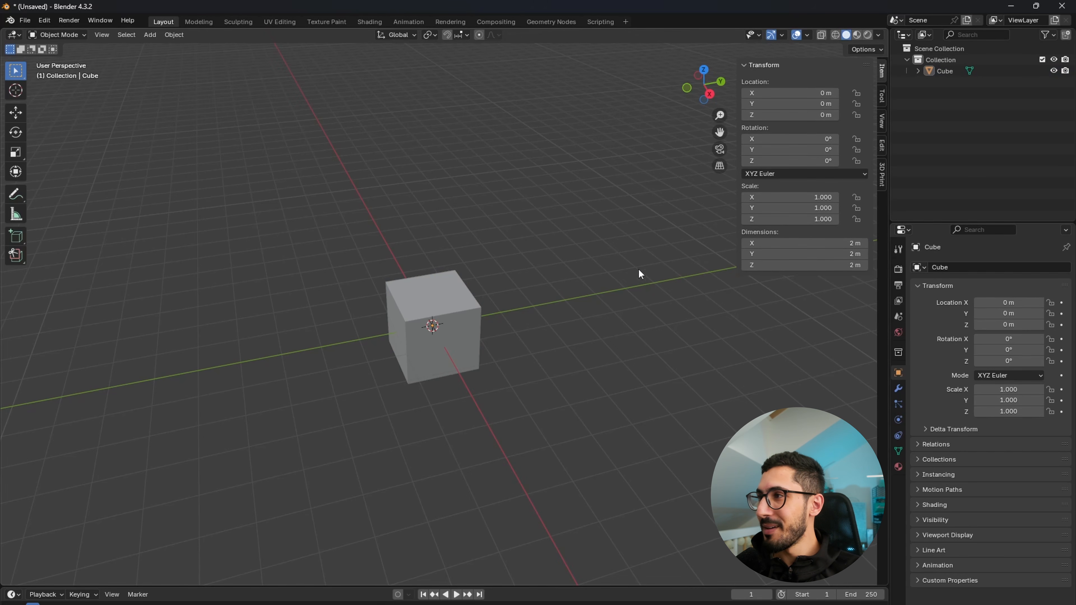
key("n")
key("n")
key("n")
key("n")
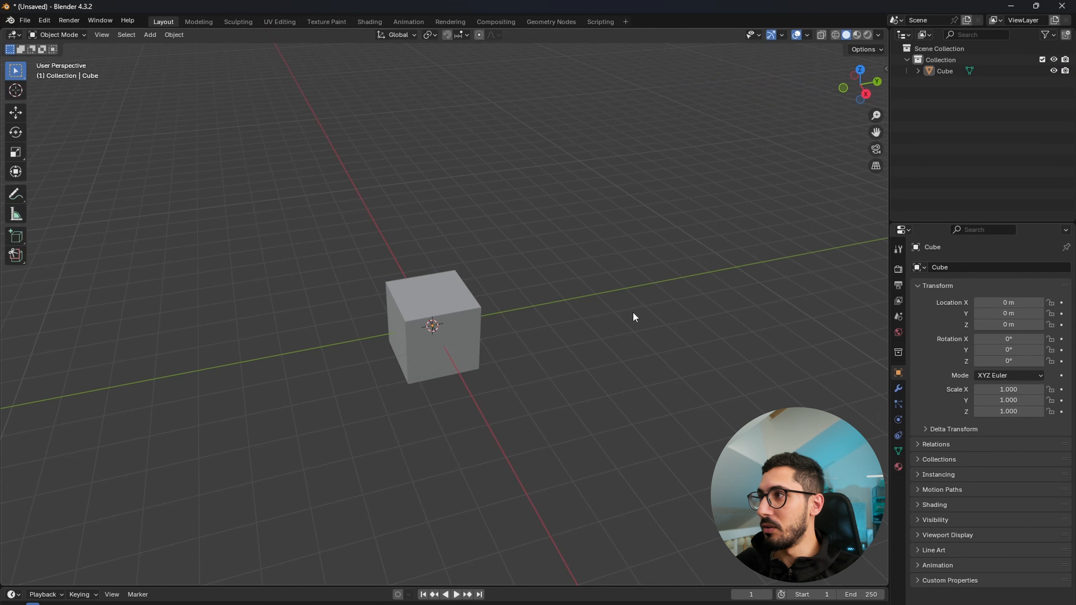
key("n")
key("n")
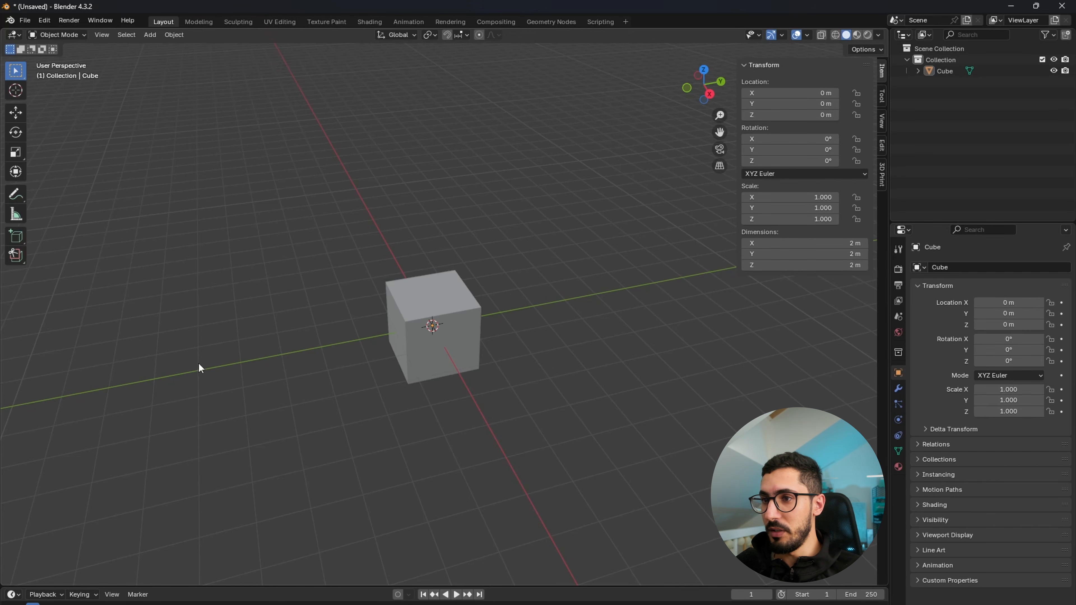
- Stretch the cube along Y and set its Y dimension to 120 m
middle_click_drag(592, 295, 468, 358)
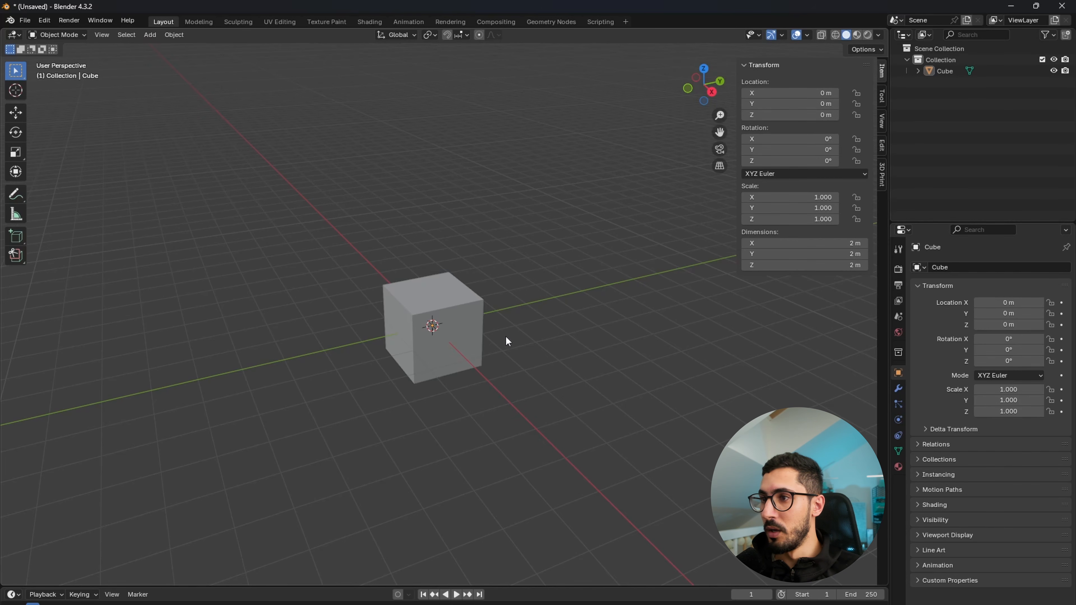
scroll(509, 343, "down", 4)
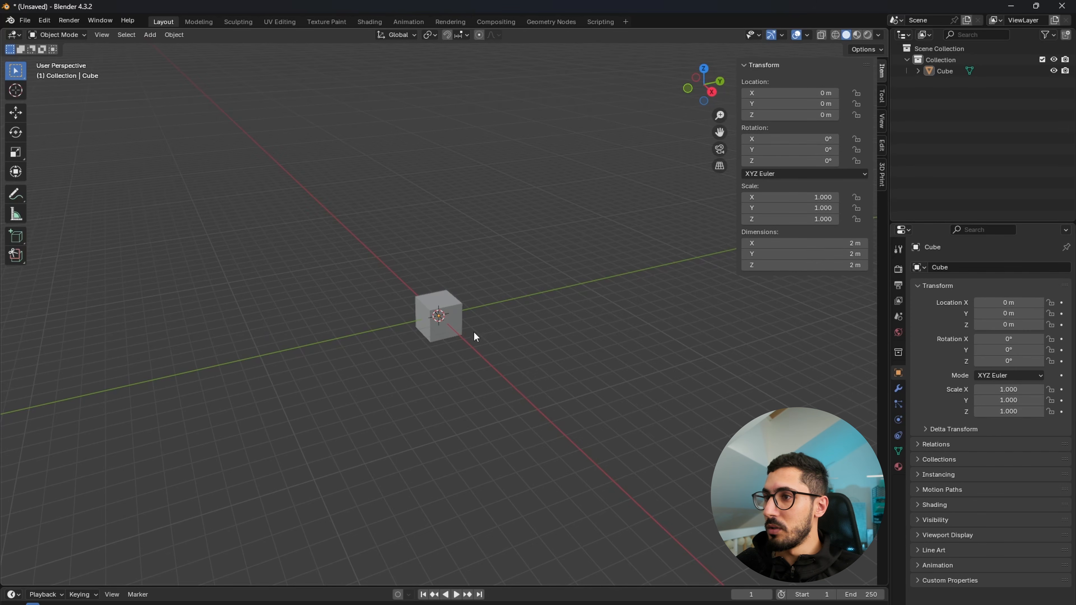
mouse_move(805, 254)
left_mouse_down()
mouse_move(867, 254)
mouse_move(788, 253)
mouse_move(818, 254)
mouse_move(788, 254)
mouse_move(809, 266)
left_mouse_up()
left_click(819, 255)
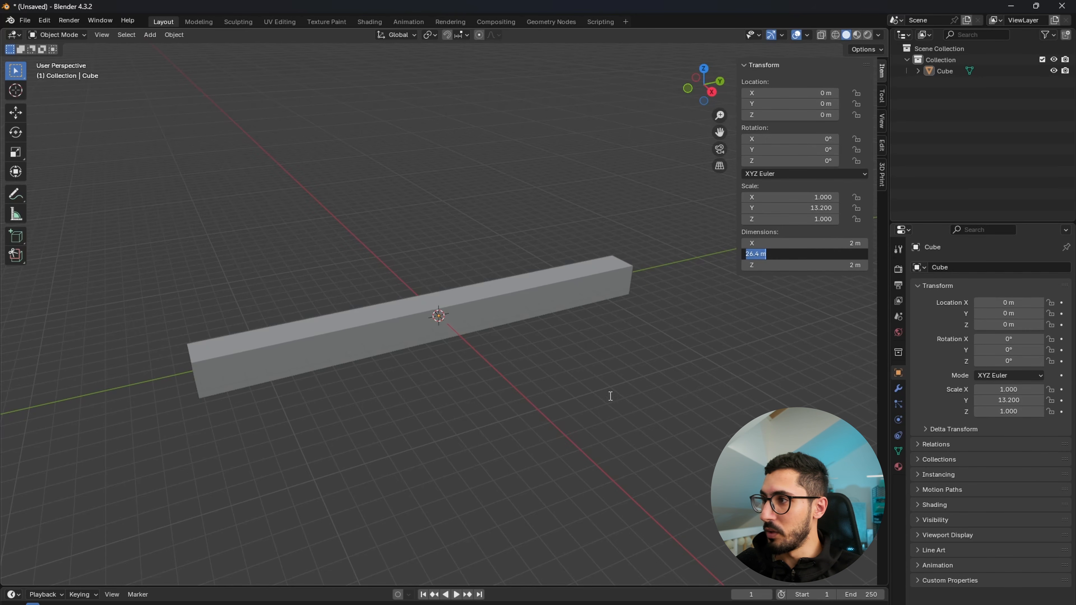
type("120")
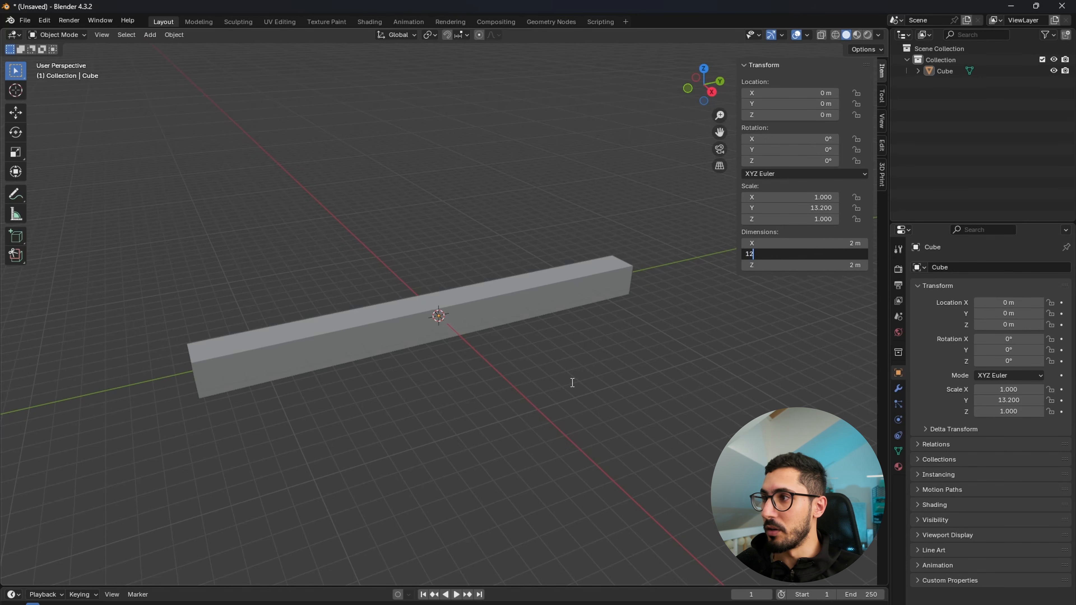
key("Return")
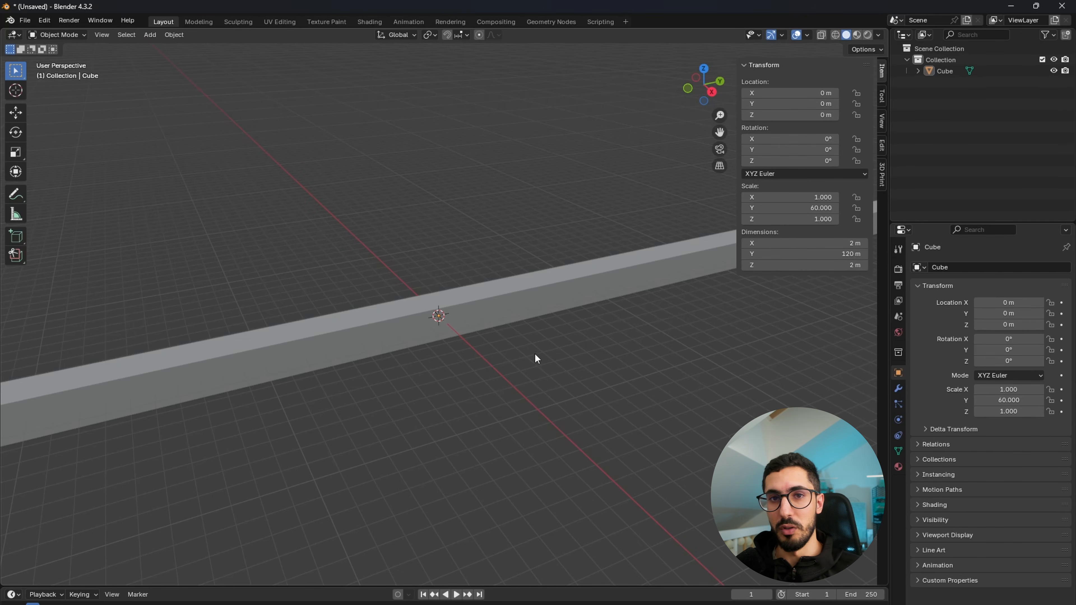
- Set the cube's dimensions to 100 m along Y, 15.2 m along X and 18.3 m along Z
left_click(826, 253)
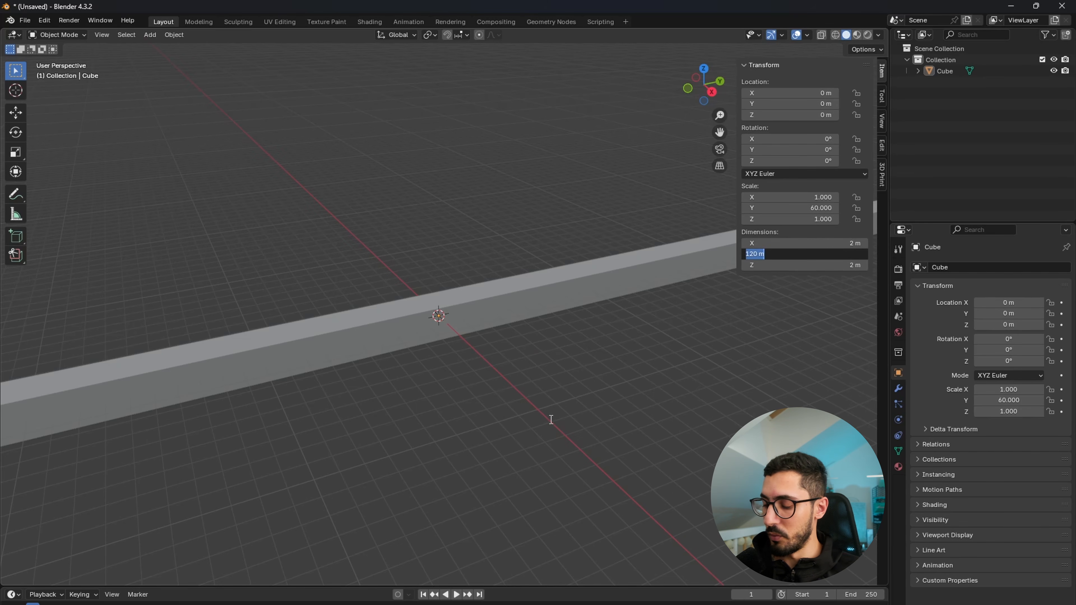
type("100")
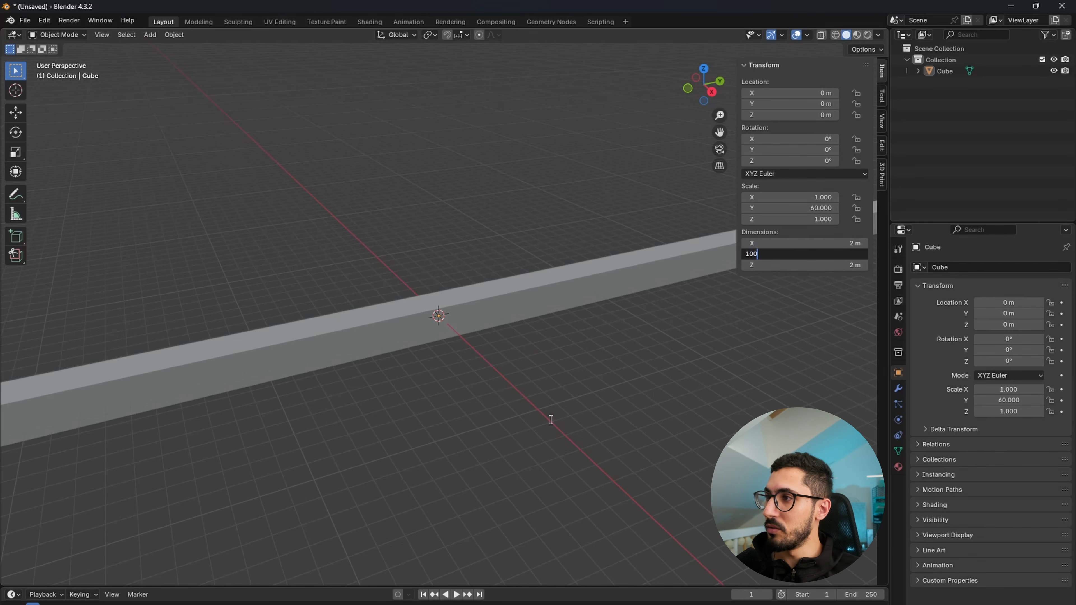
key("Return")
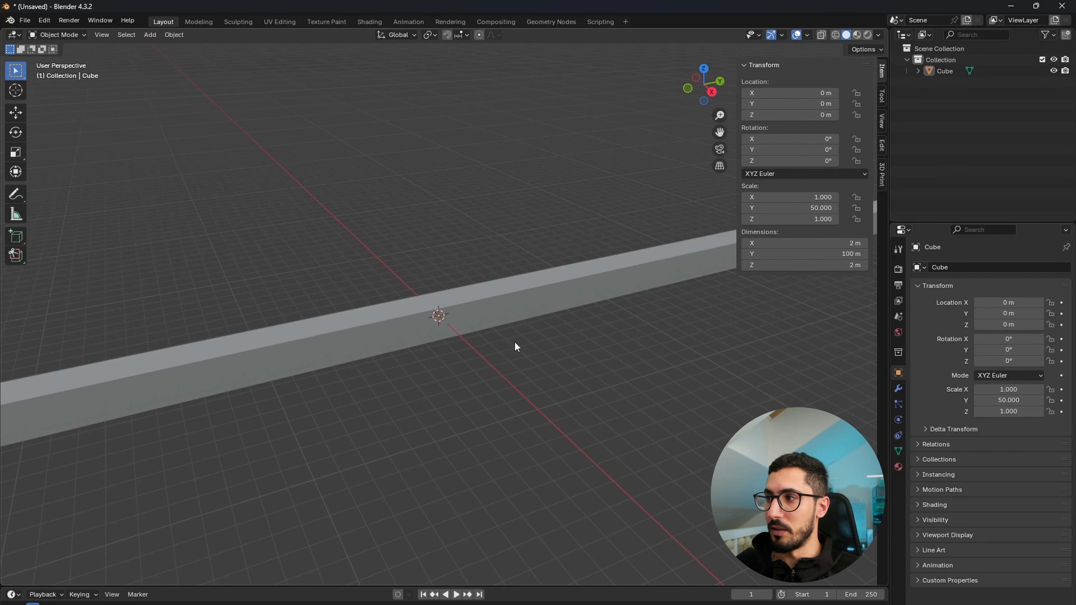
scroll(413, 329, "down", 8)
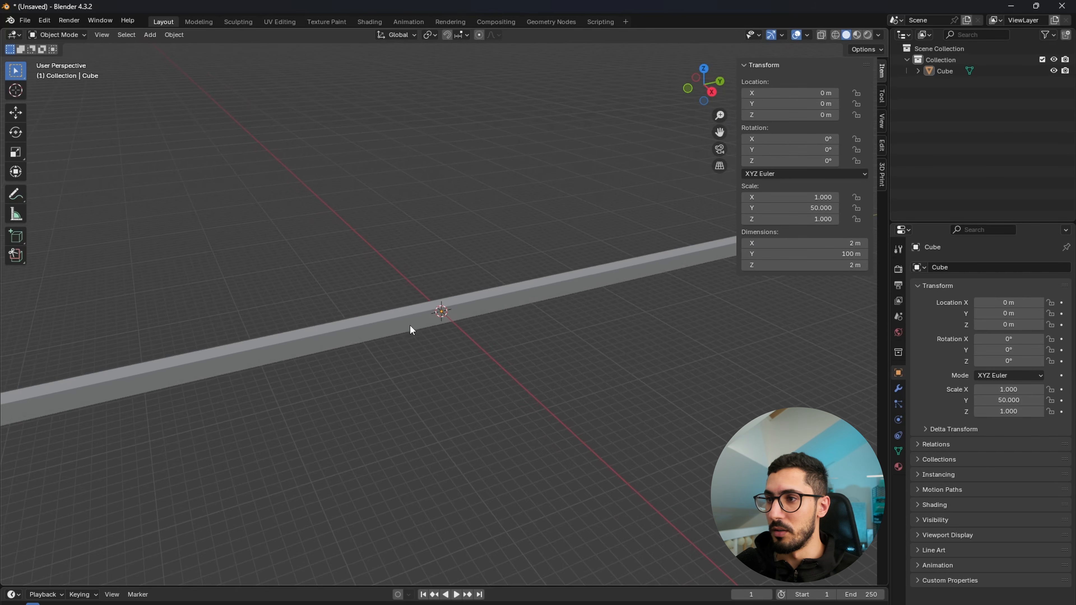
scroll(427, 360, "up", 1)
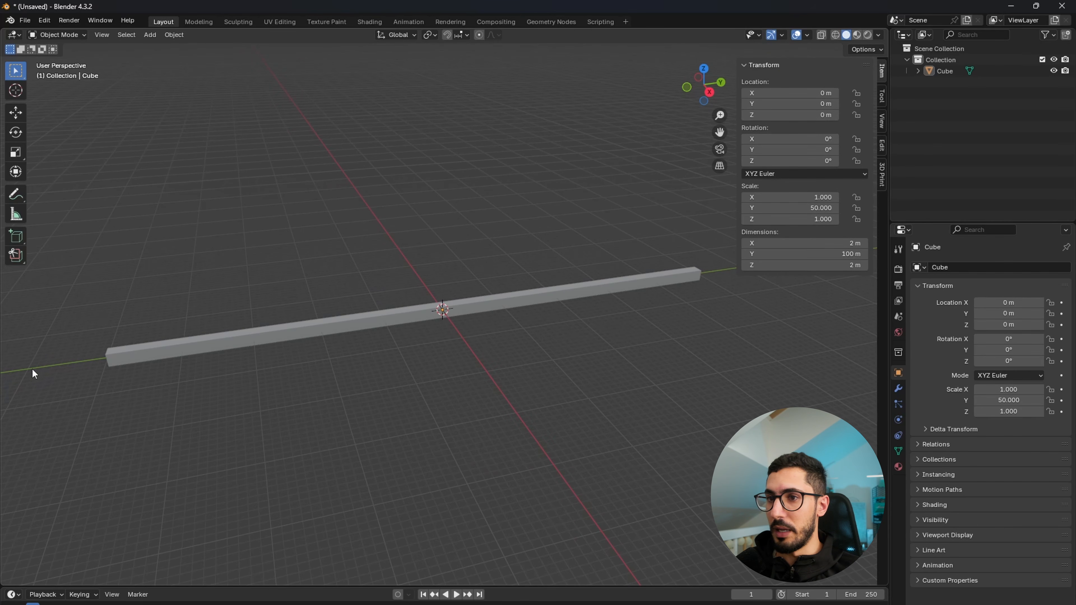
left_click_drag(800, 266, 861, 243)
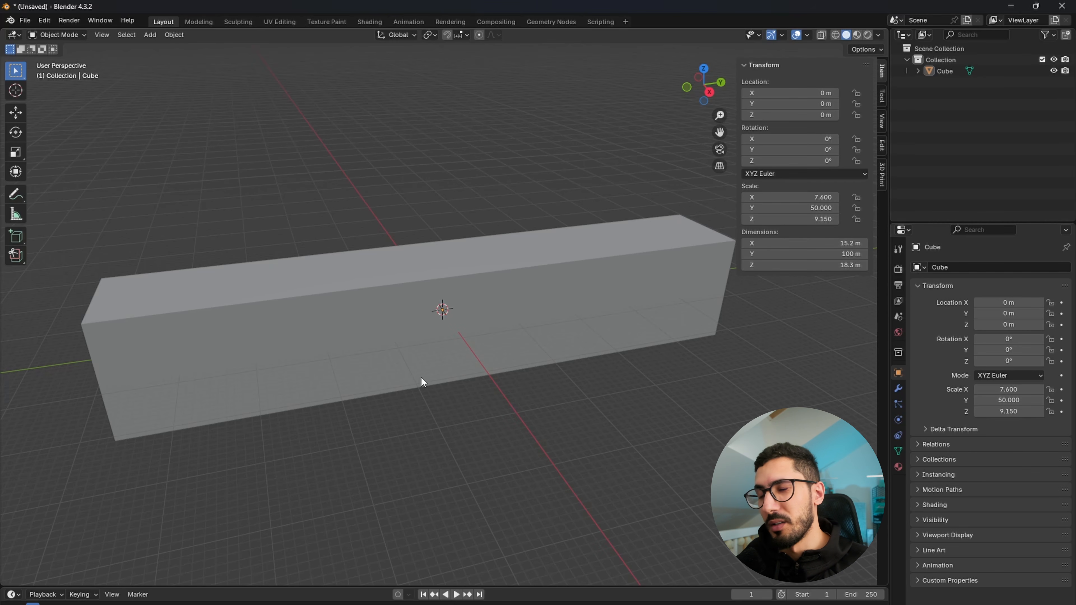
- Select the stretched cube and apply its scale so the scale values are reset while its dimensions are kept
middle_click_drag(405, 381, 429, 372)
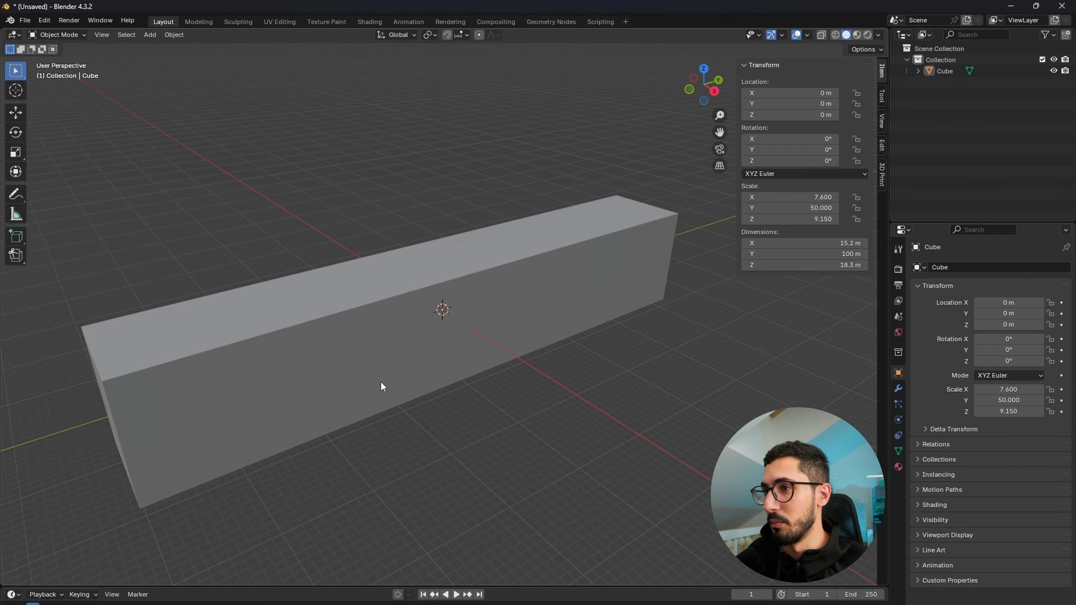
left_click(387, 364)
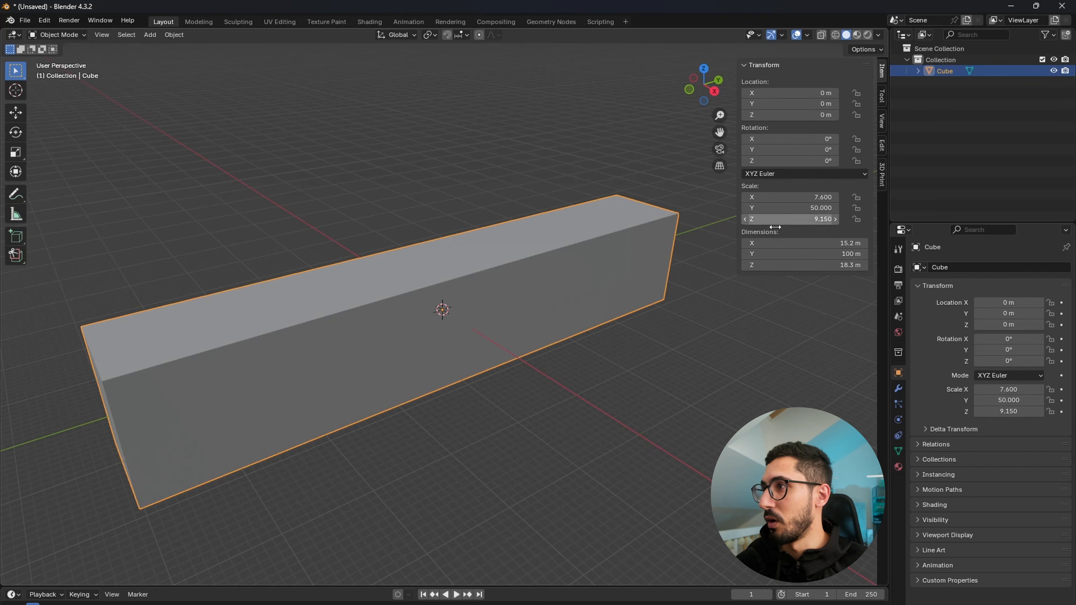
right_click(387, 338)
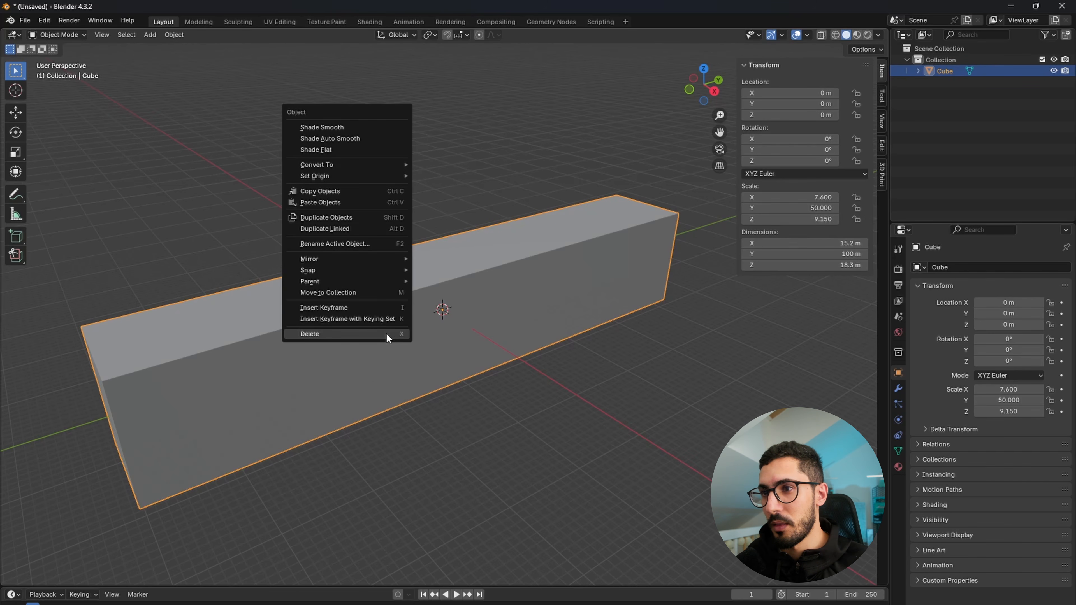
key("Escape")
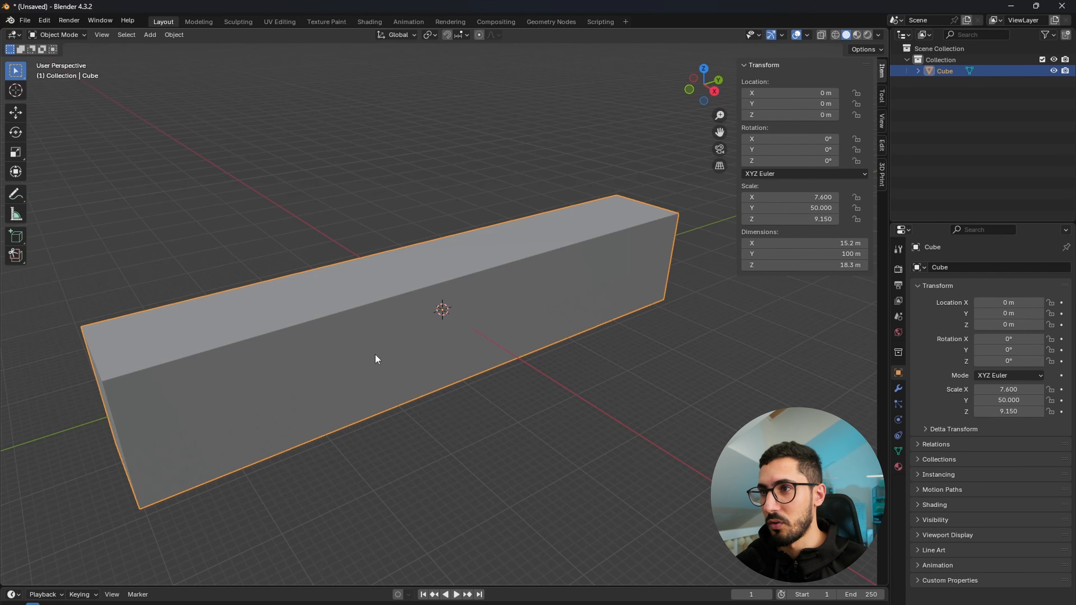
key("ctrl+a")
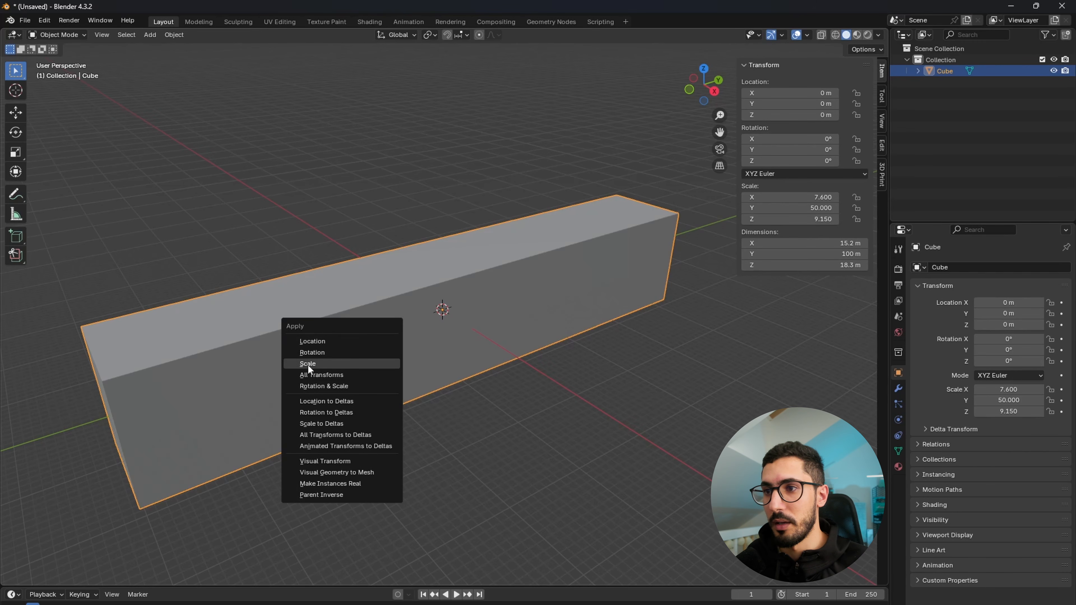
left_click(316, 364)
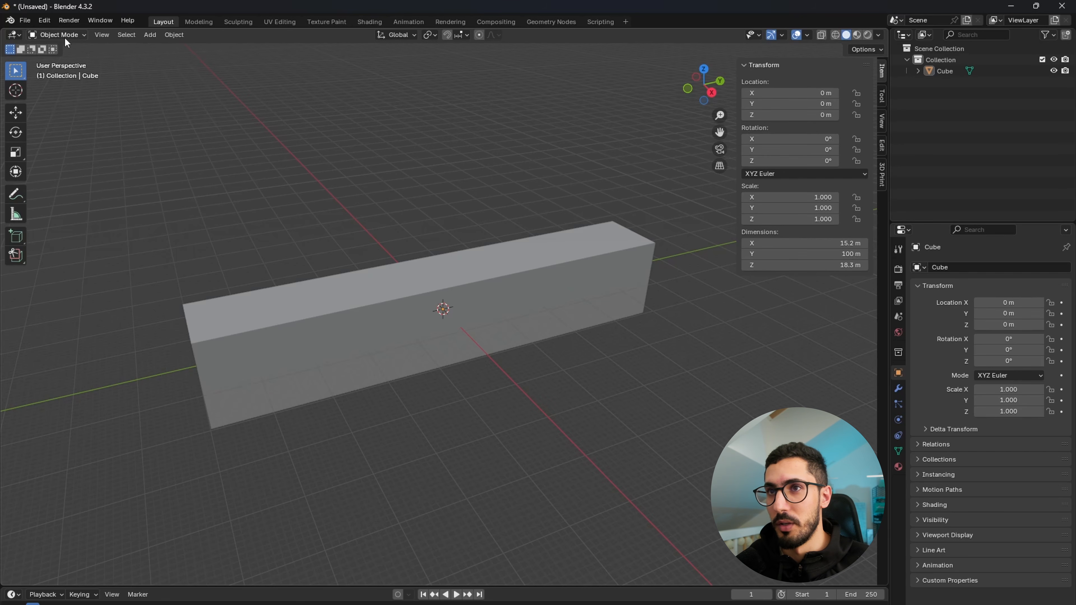
- Select the cube in the viewport and switch it from Object Mode to Edit Mode
left_click(412, 320)
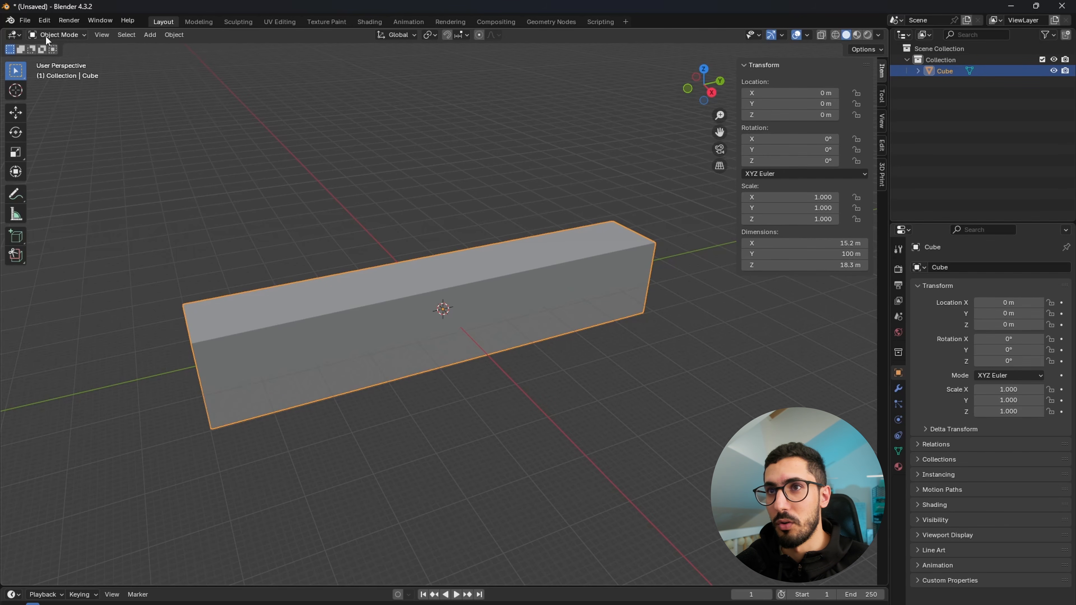
left_click(64, 36)
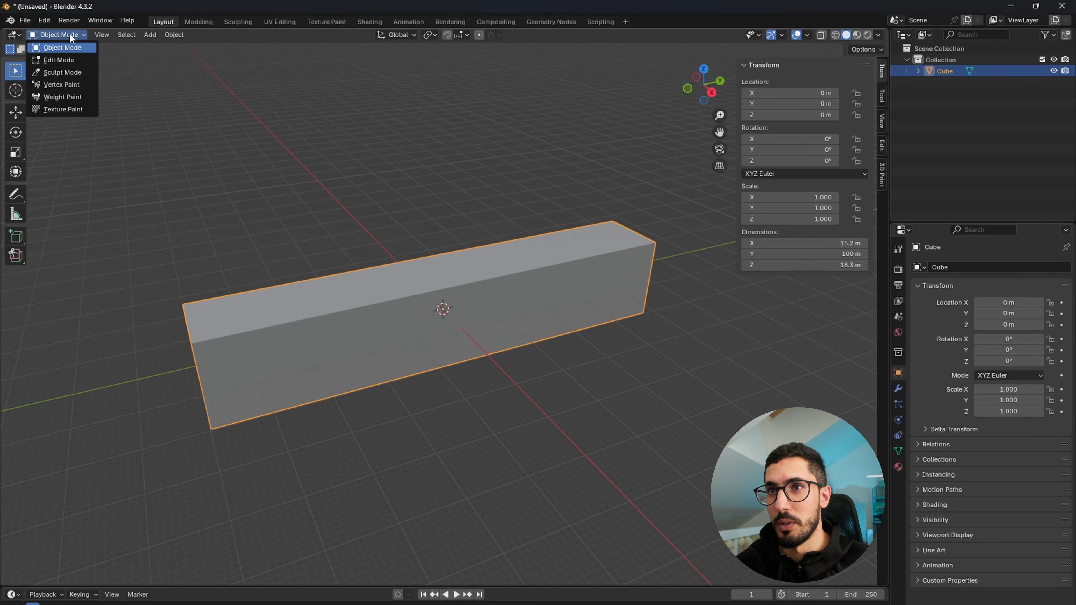
left_click(66, 58)
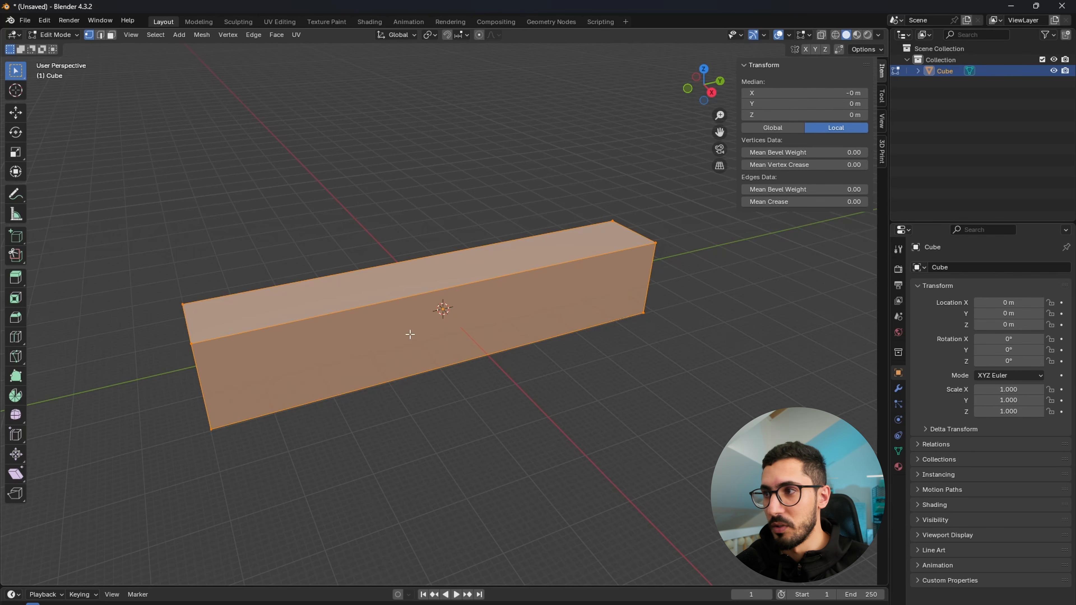
- Clear the full mesh selection and select the box's corner vertices one at a time in vertex select mode
left_click(302, 418)
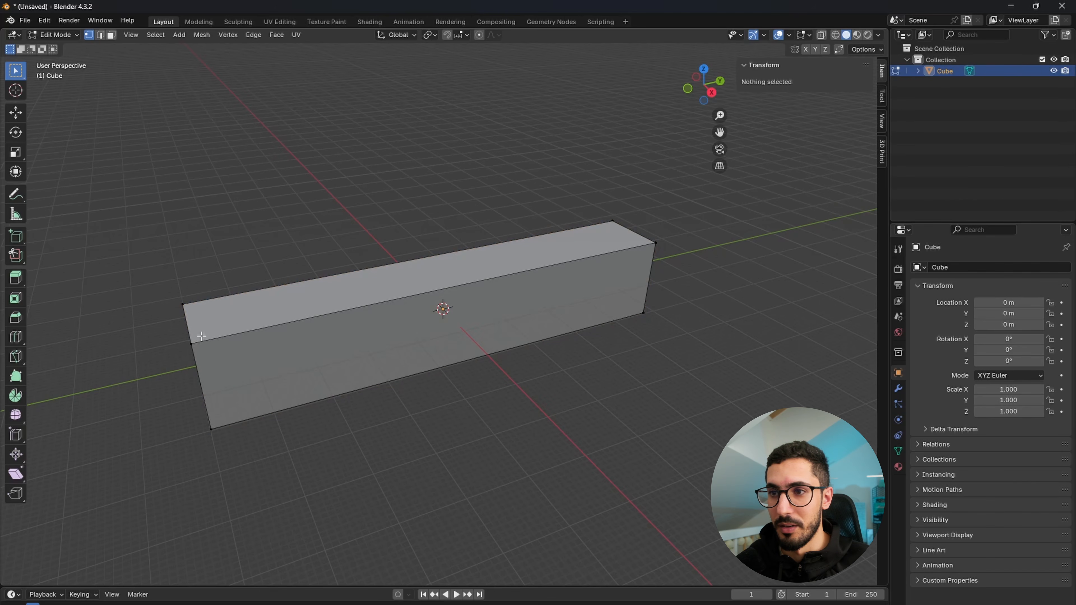
left_click(192, 342)
left_click(182, 304)
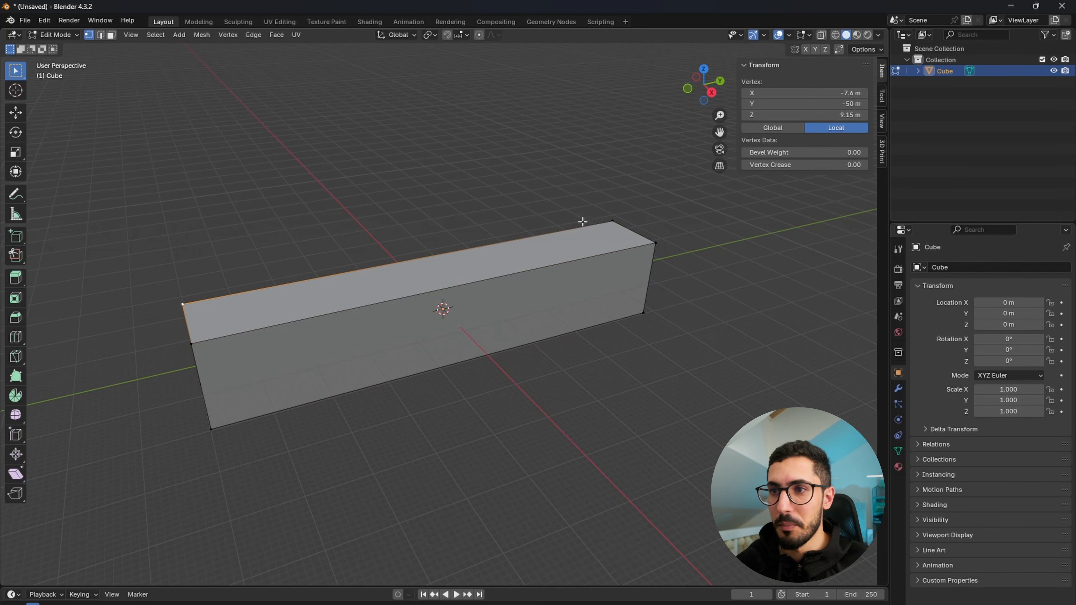
left_click(612, 221)
left_click(657, 242)
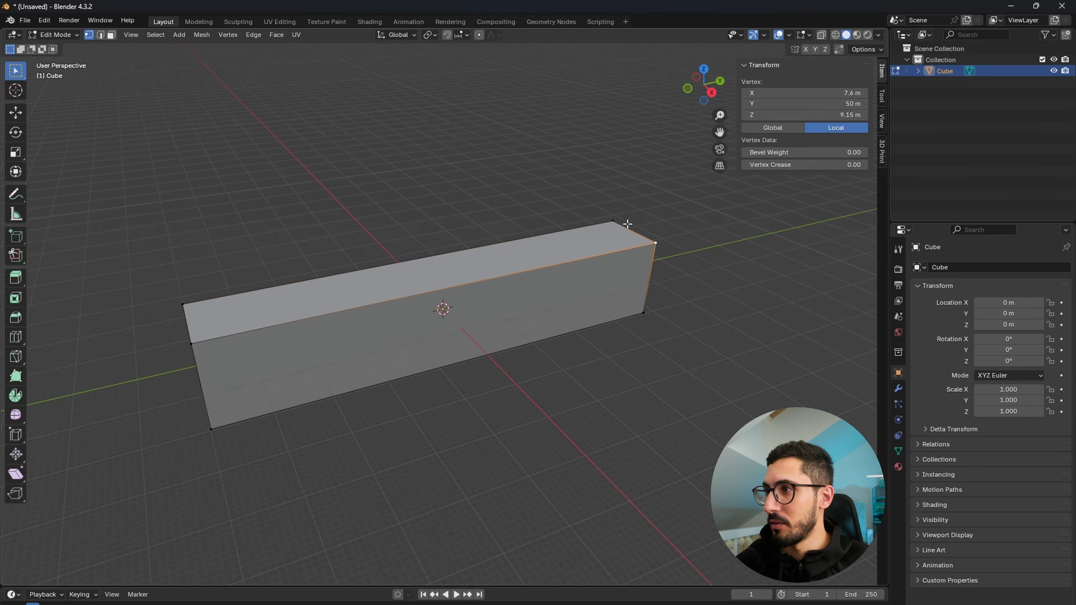
left_click(615, 218)
left_click(183, 303)
left_click(191, 343)
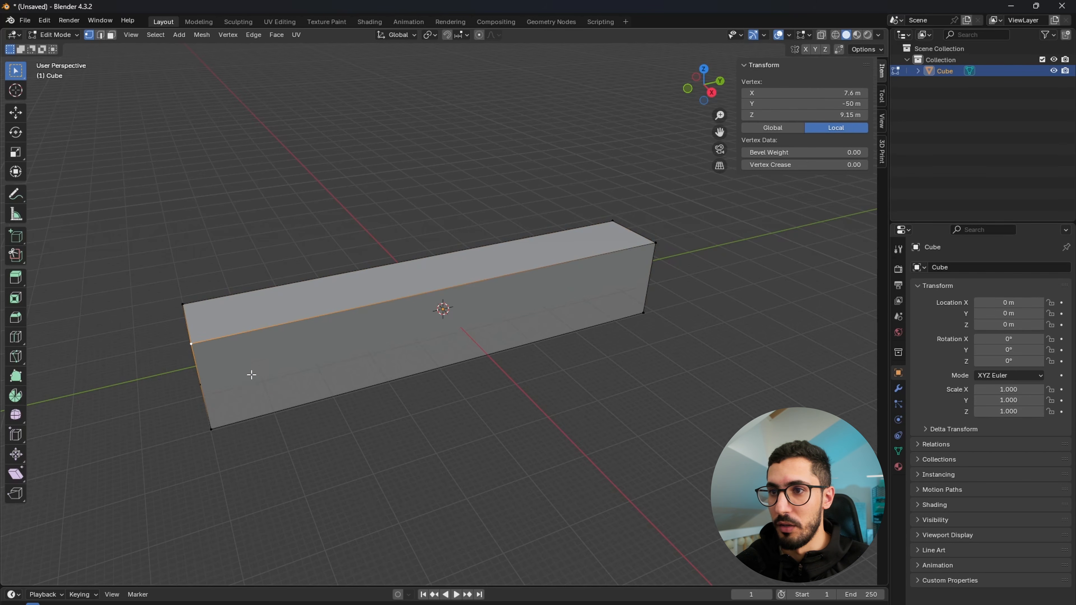
left_click(212, 429)
left_click(295, 445)
middle_click_drag(296, 445, 231, 422)
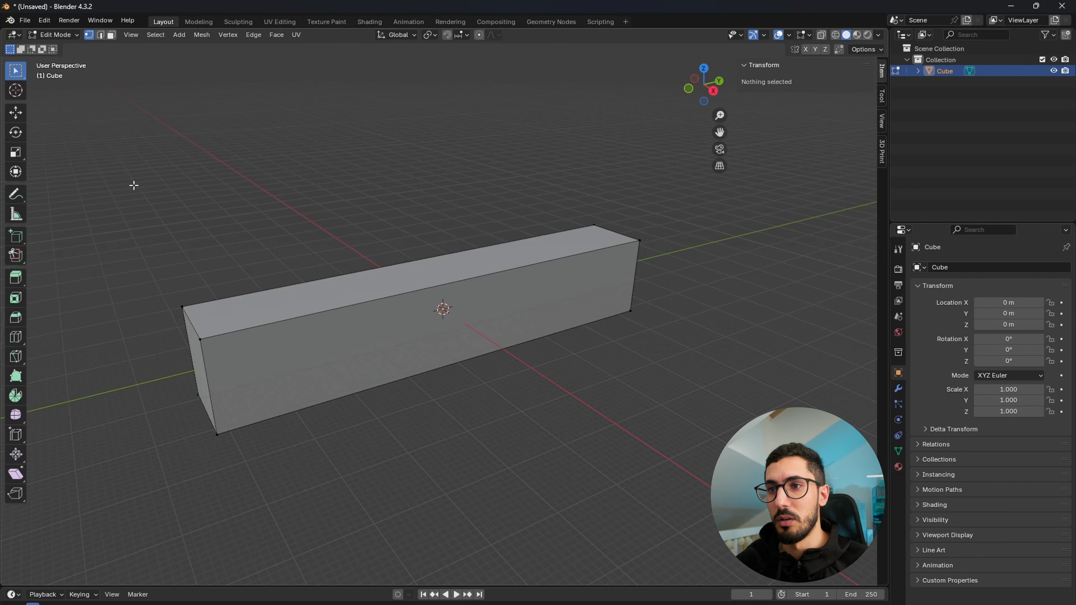
left_click(182, 307)
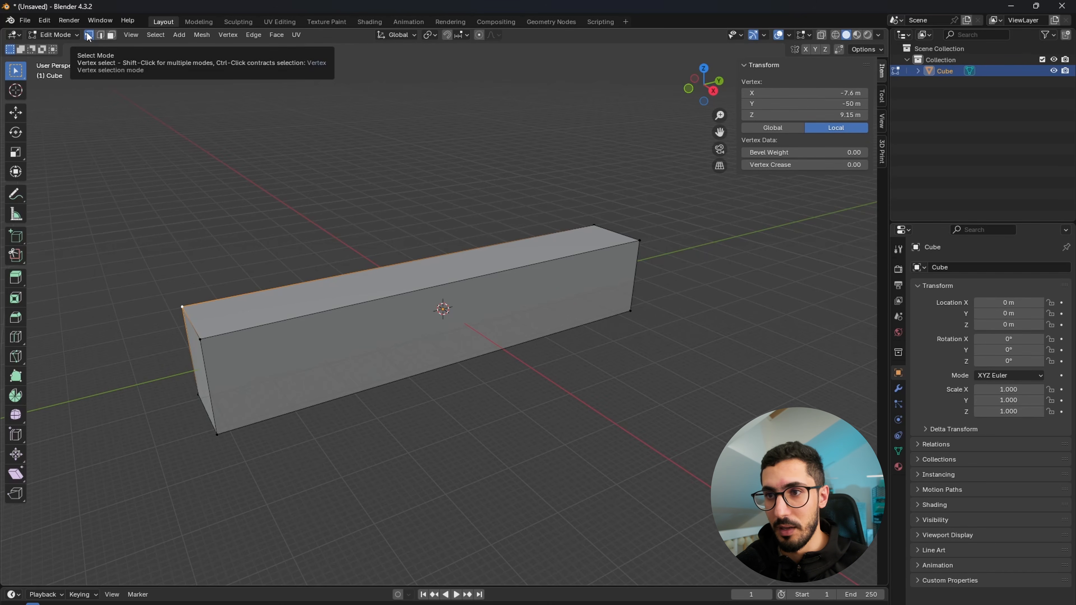
left_click(200, 340)
left_click(594, 225)
left_click(639, 240)
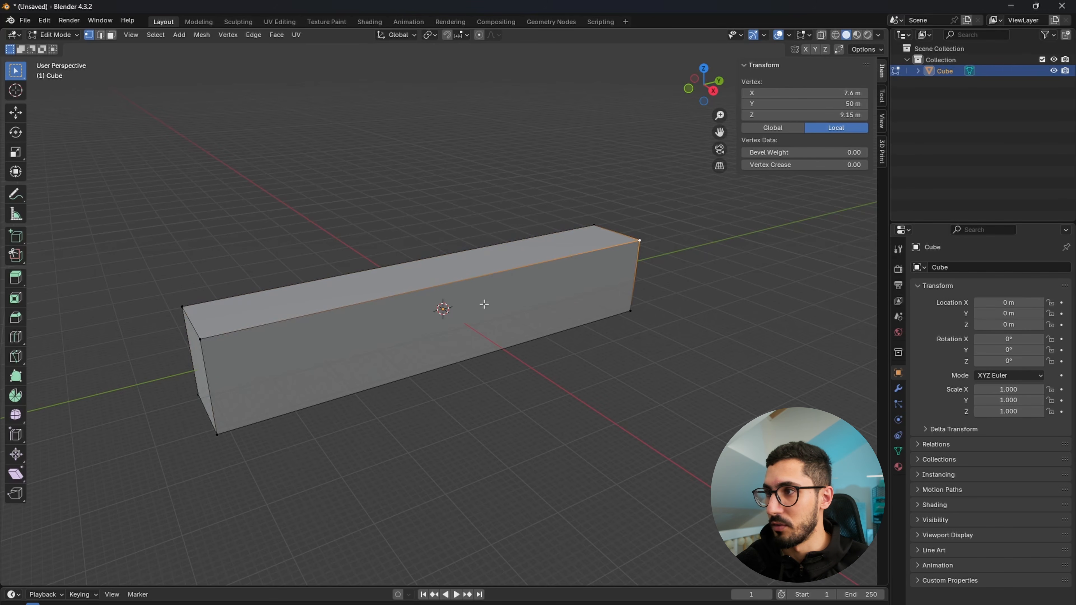
- Switch to edge select mode and select individual edges along the box's top and around its near end
left_click(101, 35)
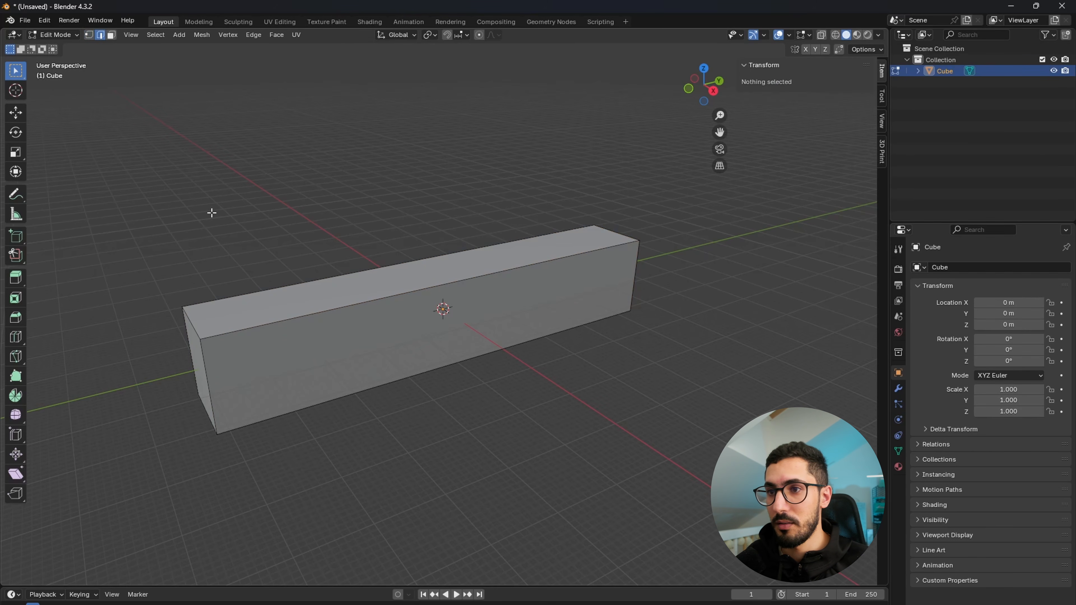
left_click(195, 327)
left_click(281, 321)
left_click(283, 297)
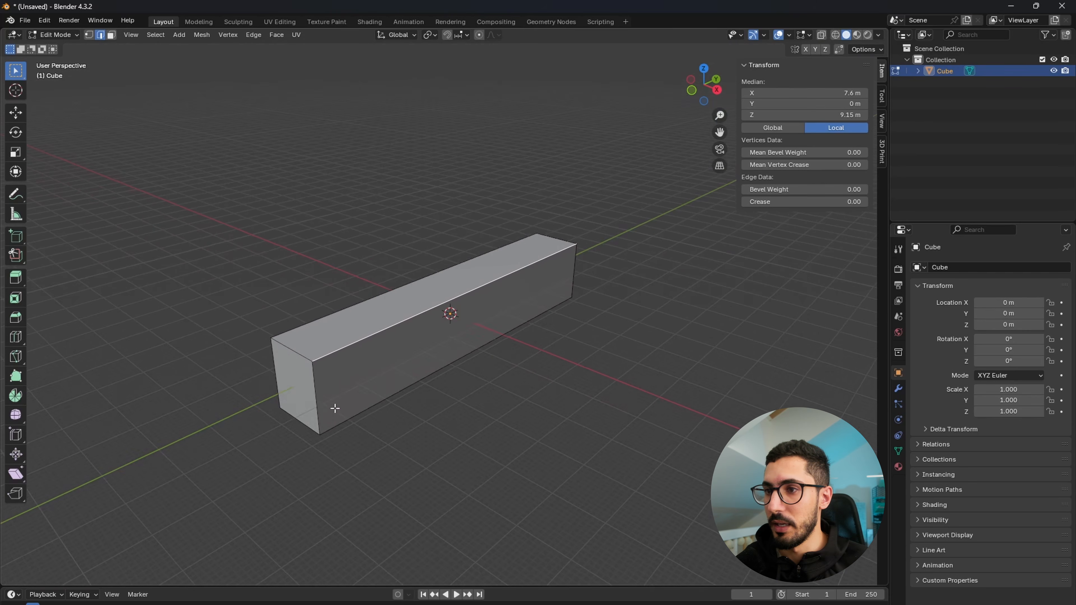
scroll(323, 300, "up", 4)
middle_click_drag(248, 394, 376, 330, "shift")
left_click(283, 355)
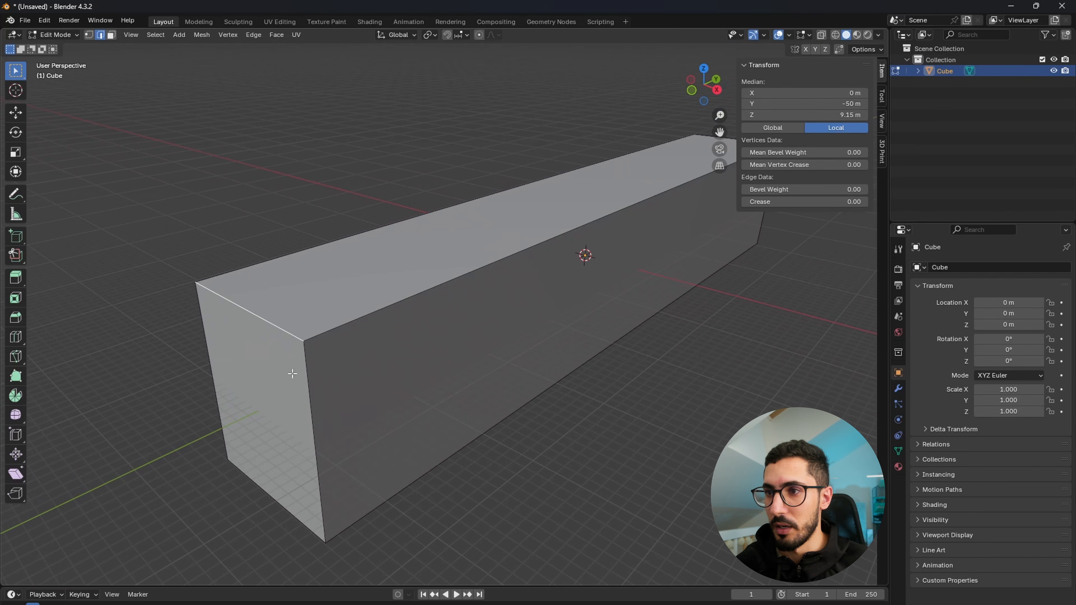
left_click(308, 408)
left_click(217, 376)
left_click(264, 500)
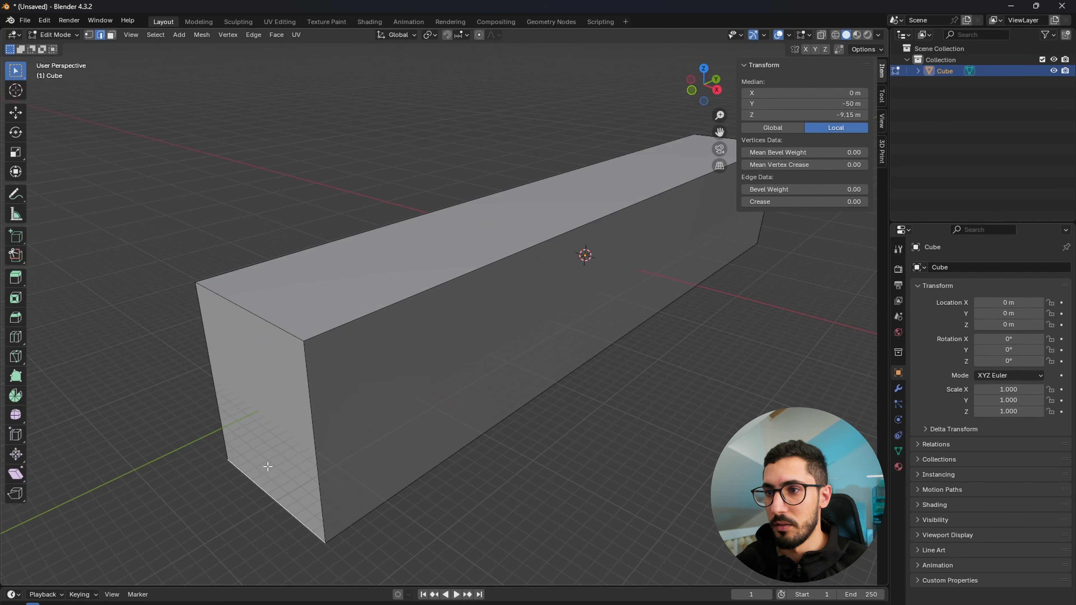
left_click(271, 324)
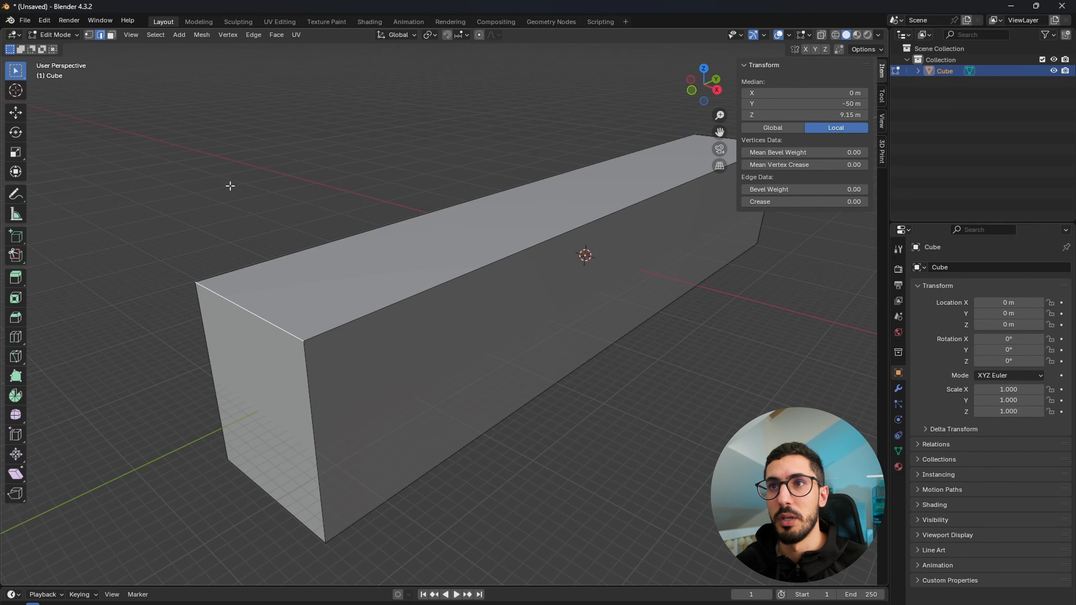
- Switch to face select mode, select the box's top, side and end faces one at a time, and clear the selection
left_click(111, 36)
middle_click_drag(324, 258, 246, 294)
left_click(286, 317)
left_click(292, 446)
left_click(131, 447)
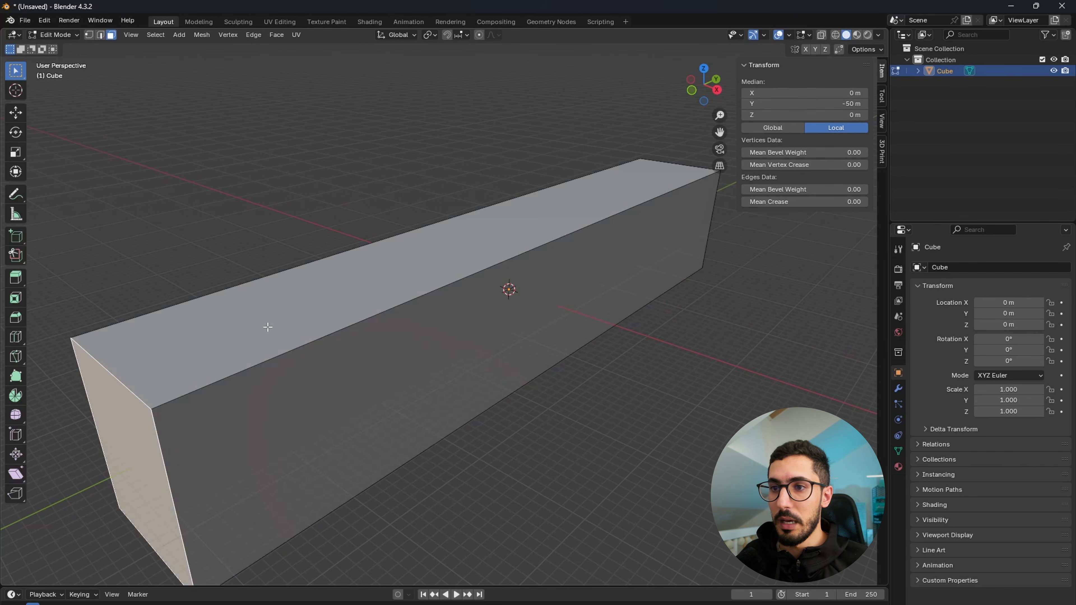
left_click(268, 328)
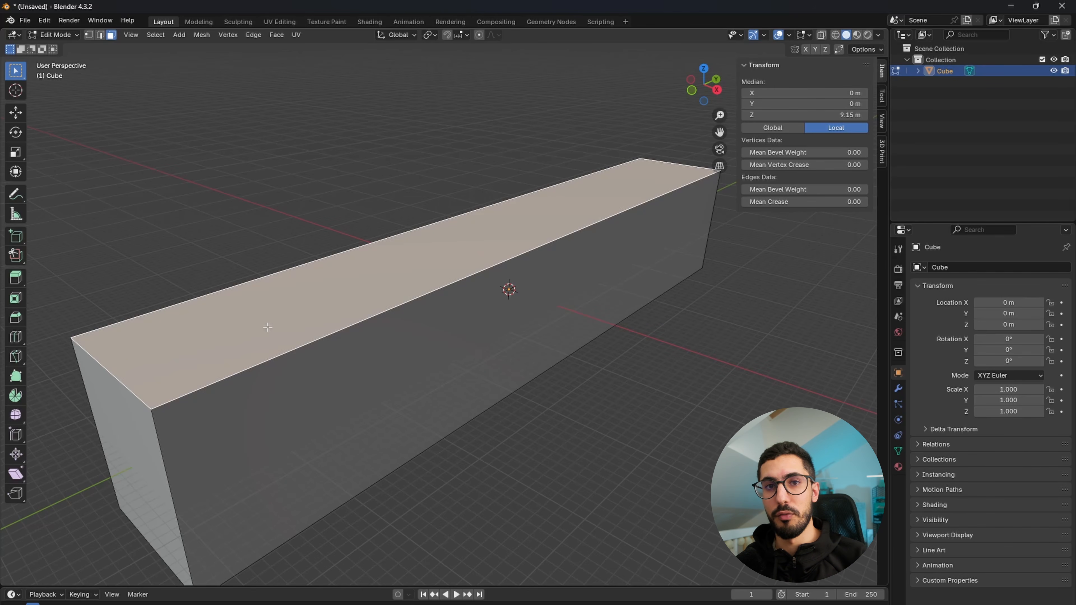
left_click(323, 431)
left_click(127, 441)
left_click(193, 314)
left_click(344, 415)
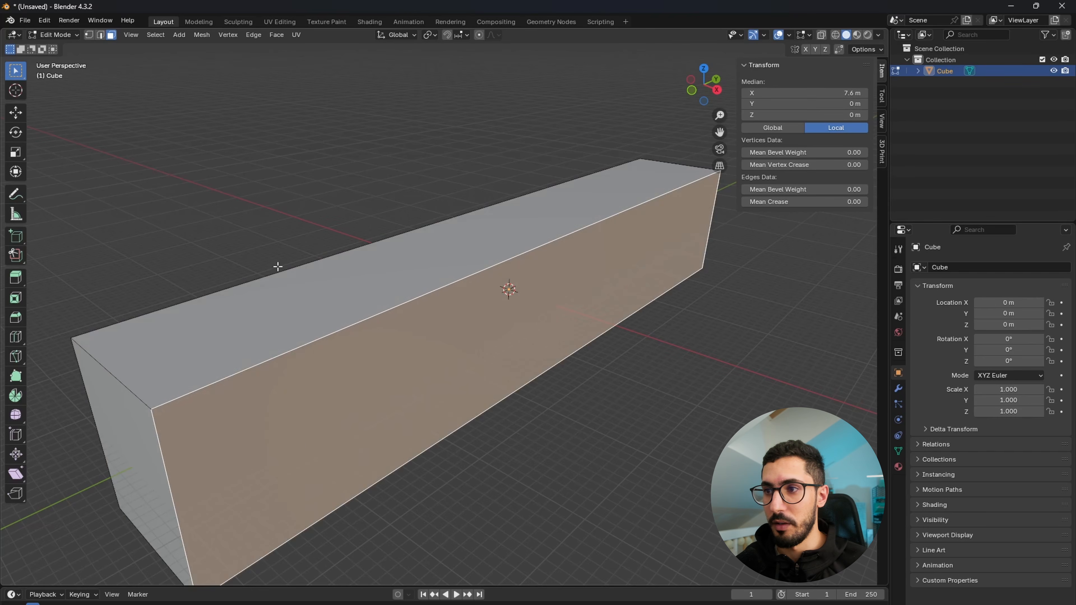
scroll(360, 415, "down", 3)
left_click(294, 259)
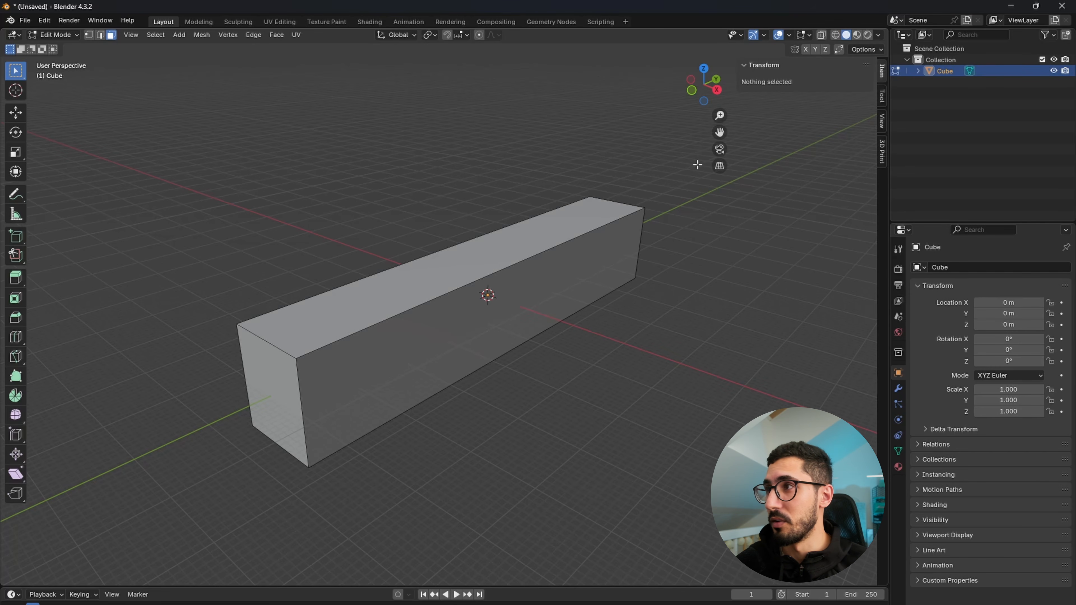
- Review the Viewport Gizmos options and show the Viewport Overlays options
left_click(765, 35)
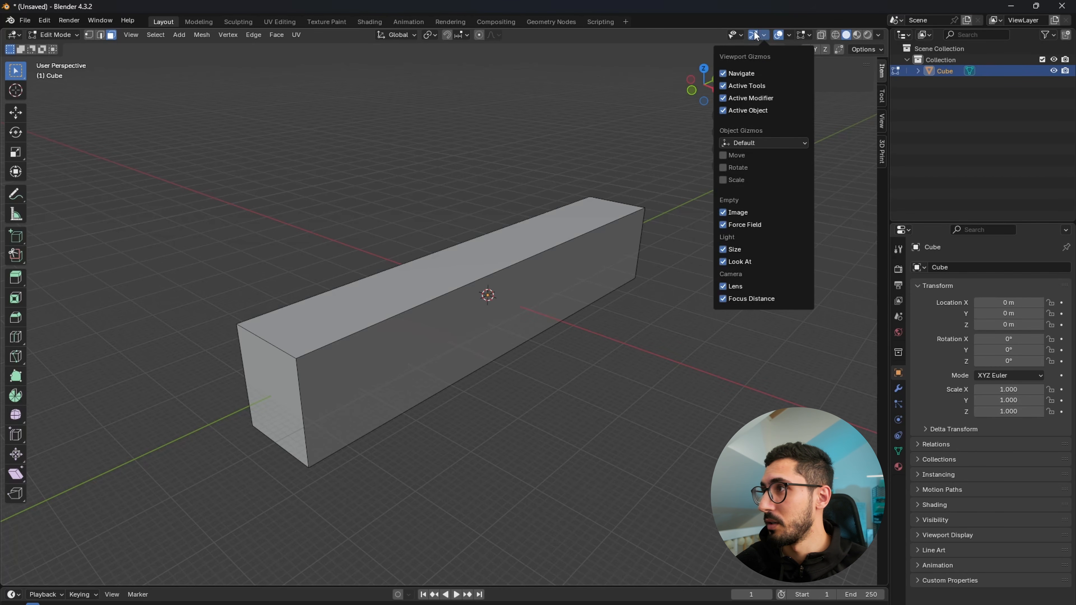
left_click(755, 34)
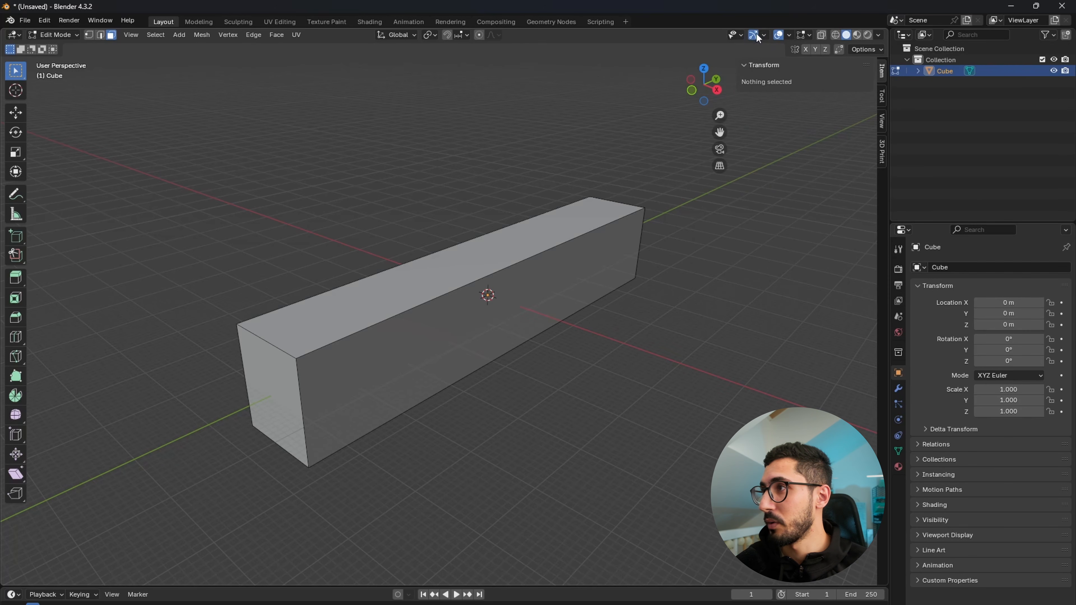
left_click(765, 35)
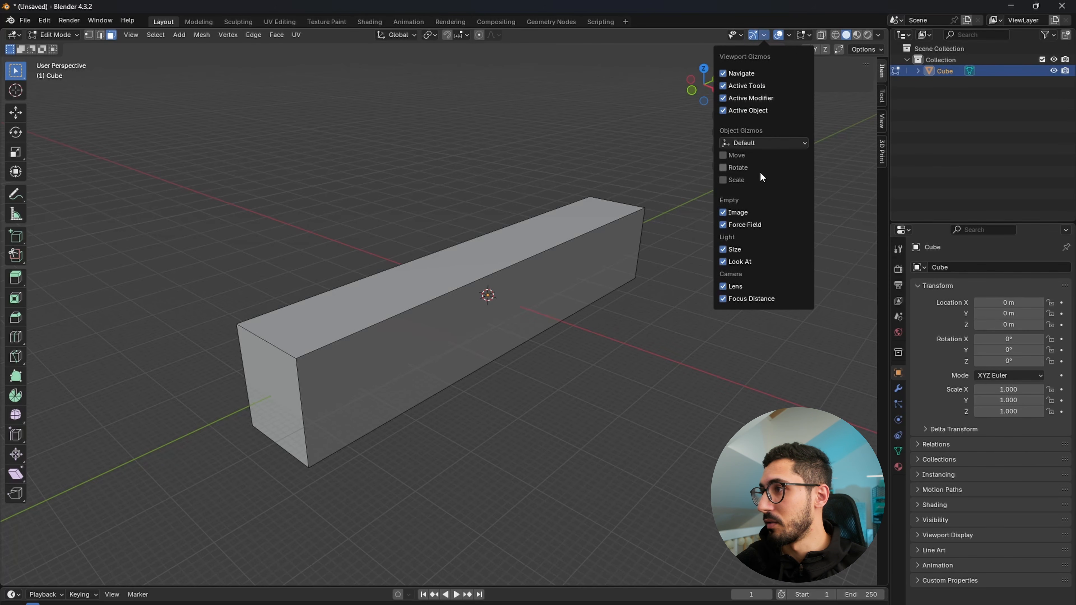
left_click(790, 34)
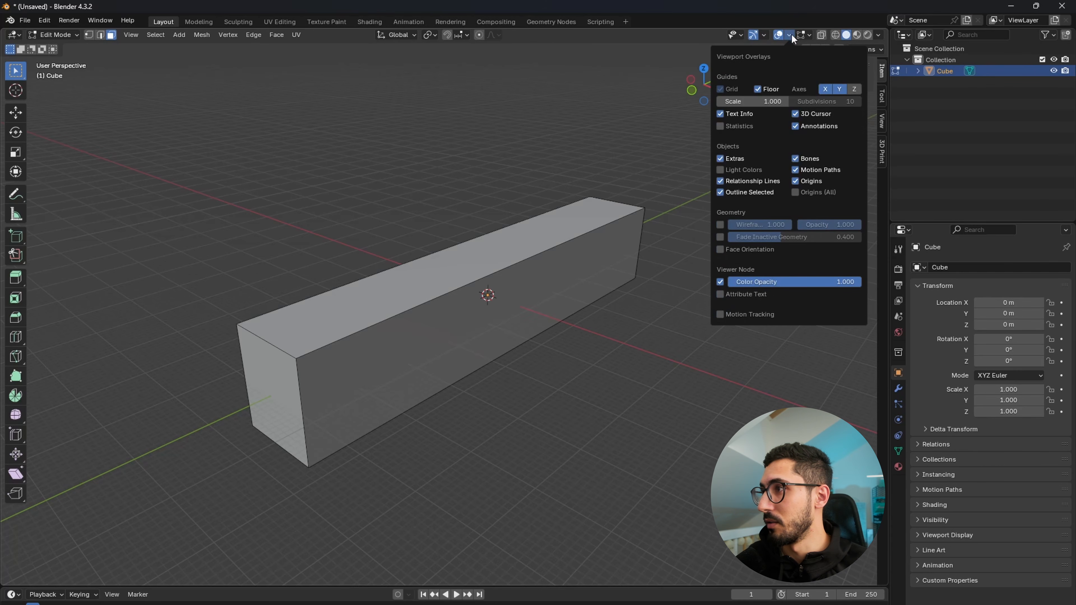
- Turn on the Statistics overlay, and select the box's long top edge and its top face to compare the counts
left_click(789, 34)
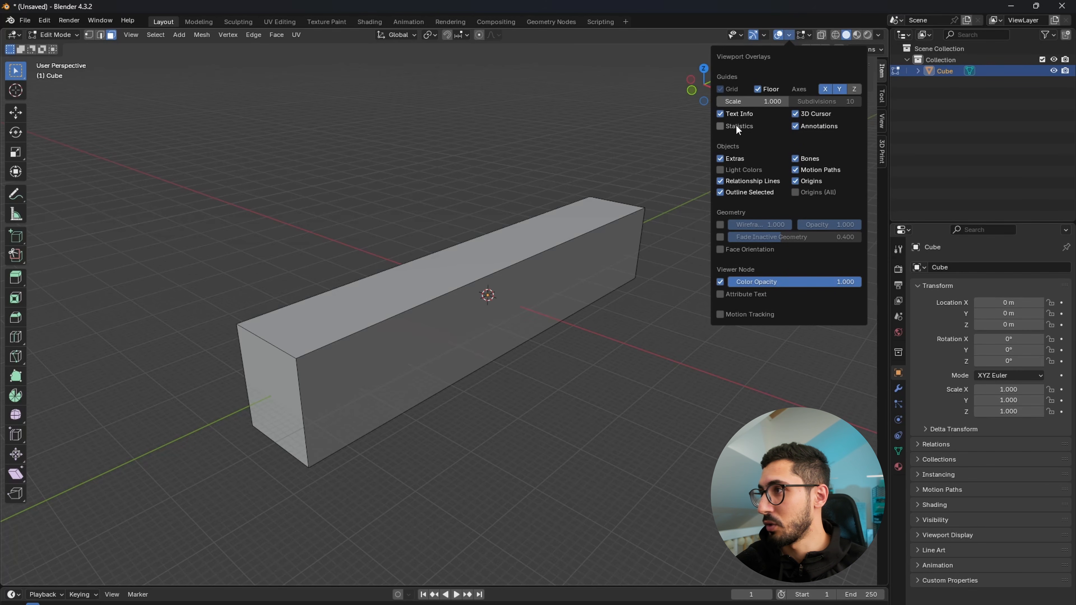
left_click(727, 125)
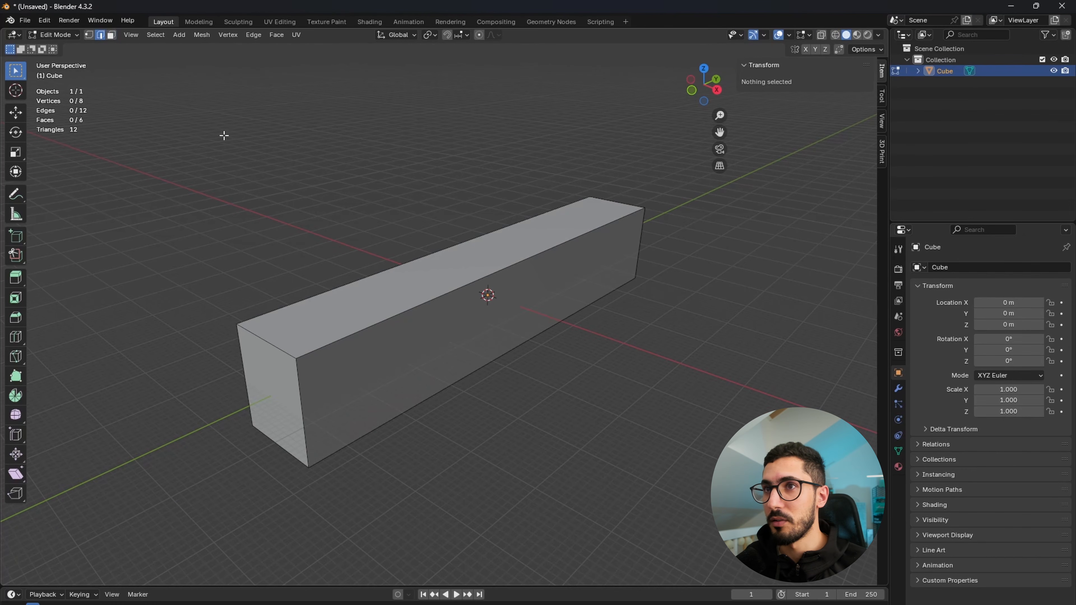
left_click(373, 324)
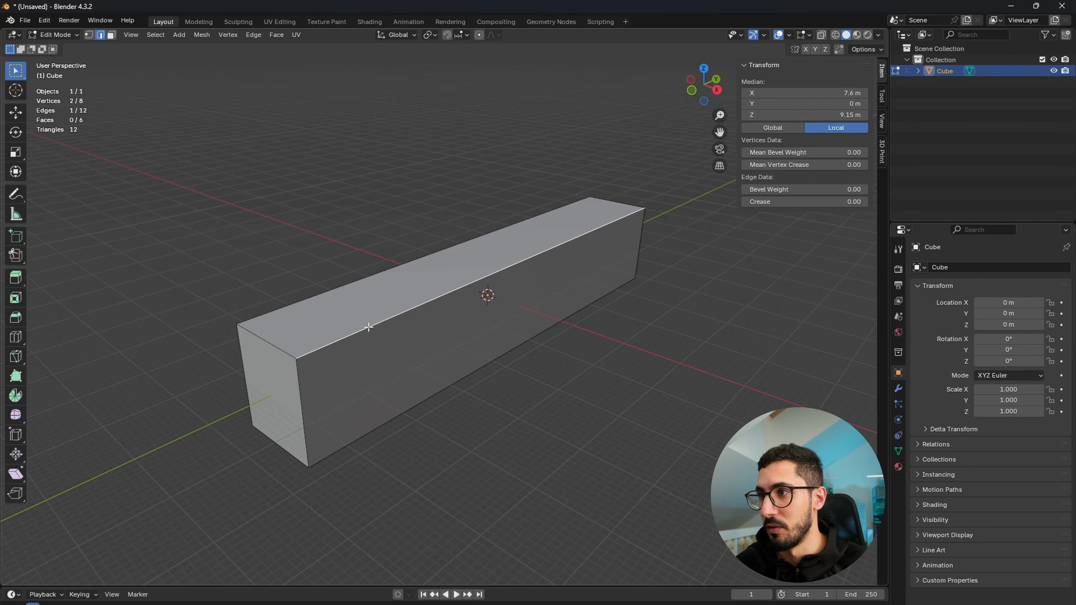
left_click(112, 37)
left_click(368, 304)
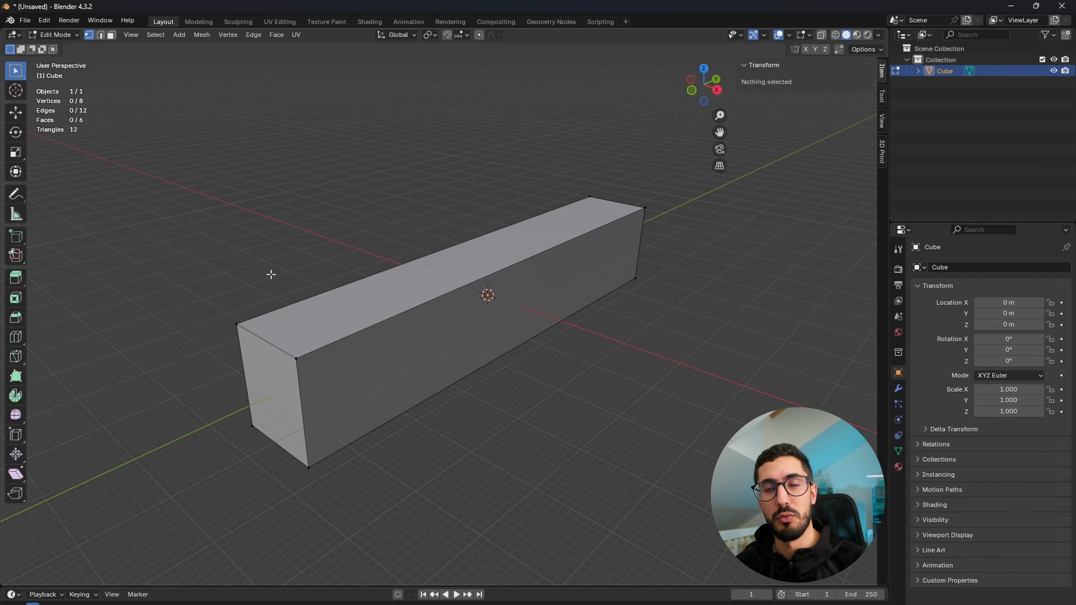
- Cycle through vertex, edge and face select modes, selecting a sample element in each, and return to vertex select mode with nothing selected
key("2")
key("3")
key("1")
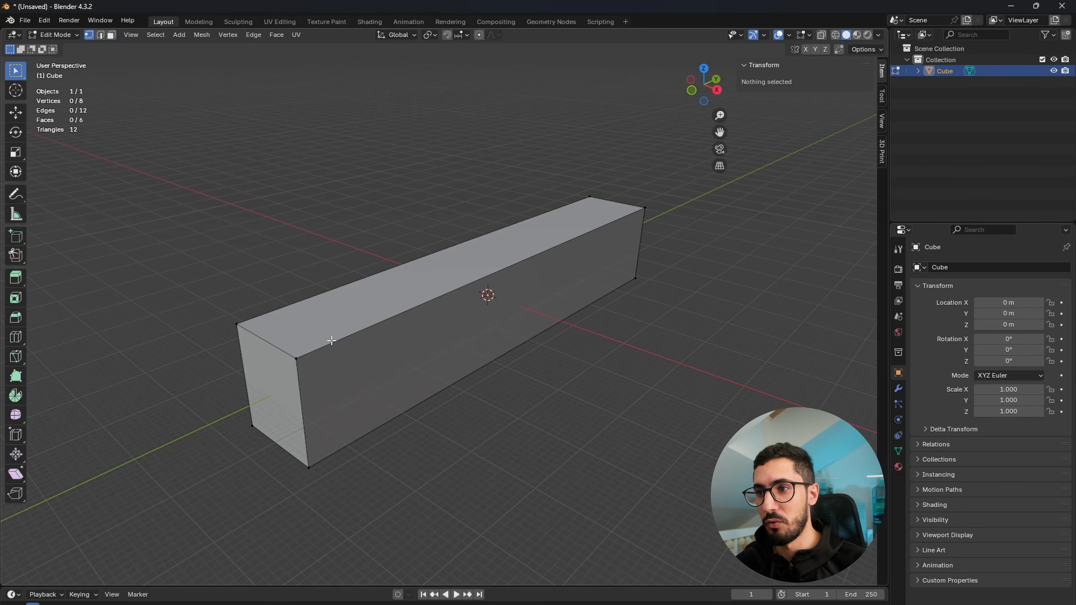
left_click(296, 359)
key("2")
left_click(356, 333)
key("3")
left_click(411, 290)
left_click(537, 372)
middle_click_drag(504, 387, 580, 387)
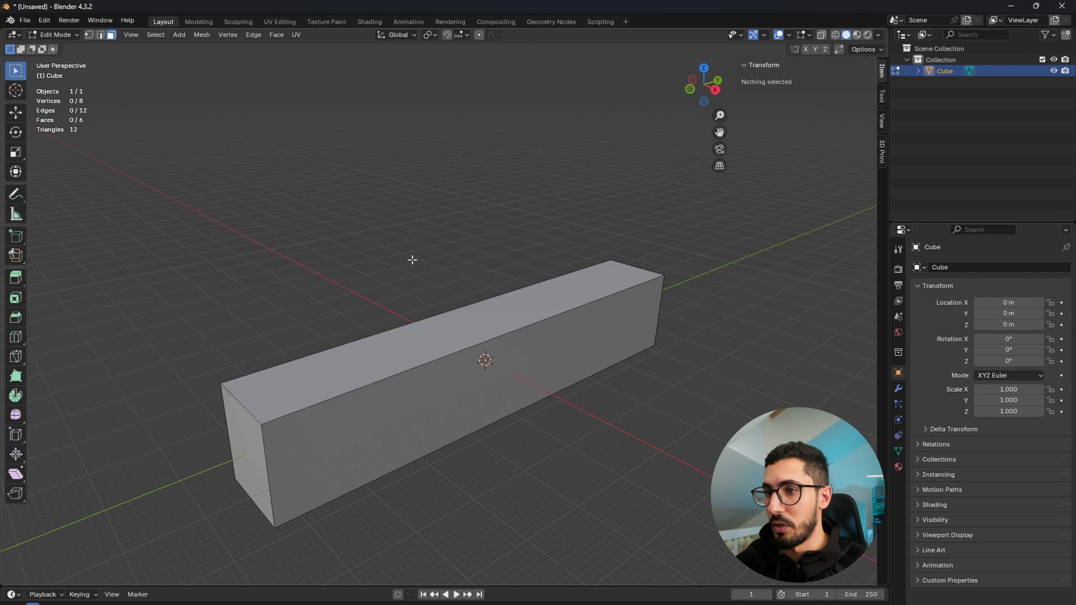
key("1")
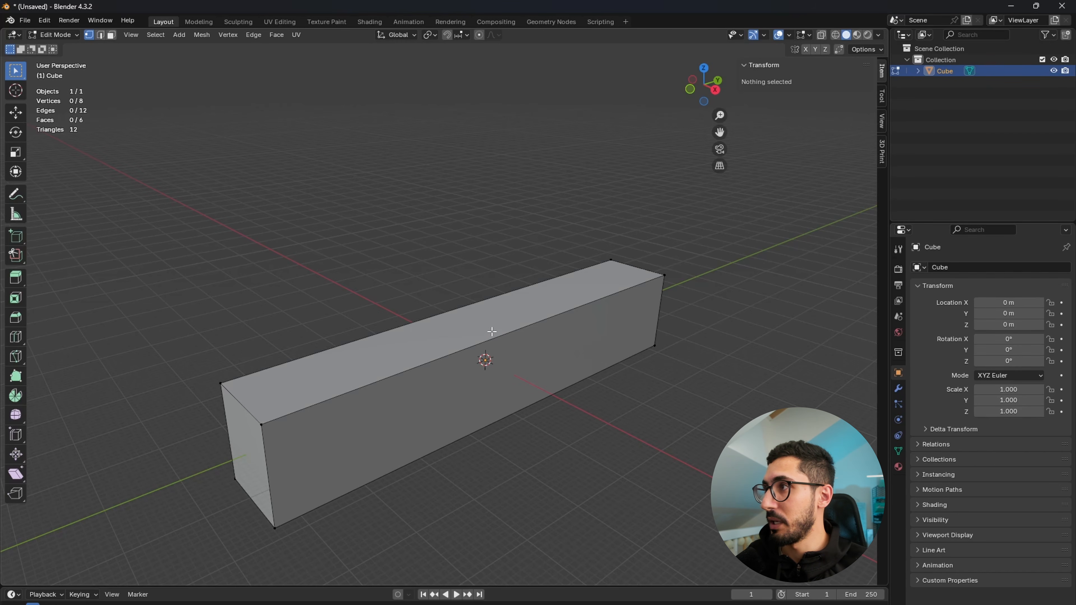
- Try moving the box's near top corner vertex on its own, and turn on mesh mirroring along X
middle_click_drag(370, 390, 348, 371)
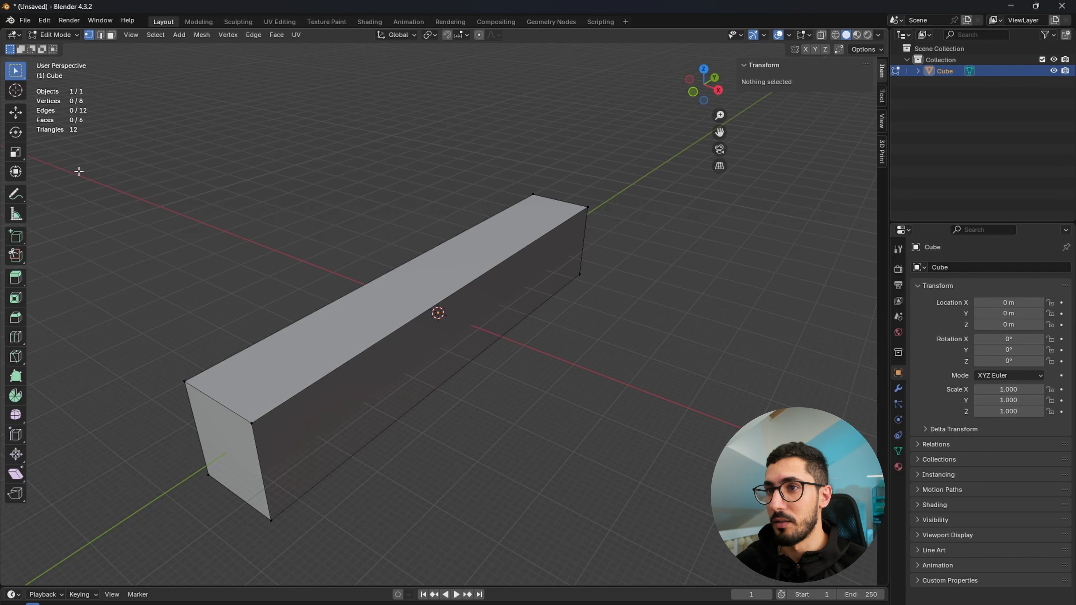
middle_click_drag(420, 390, 360, 519)
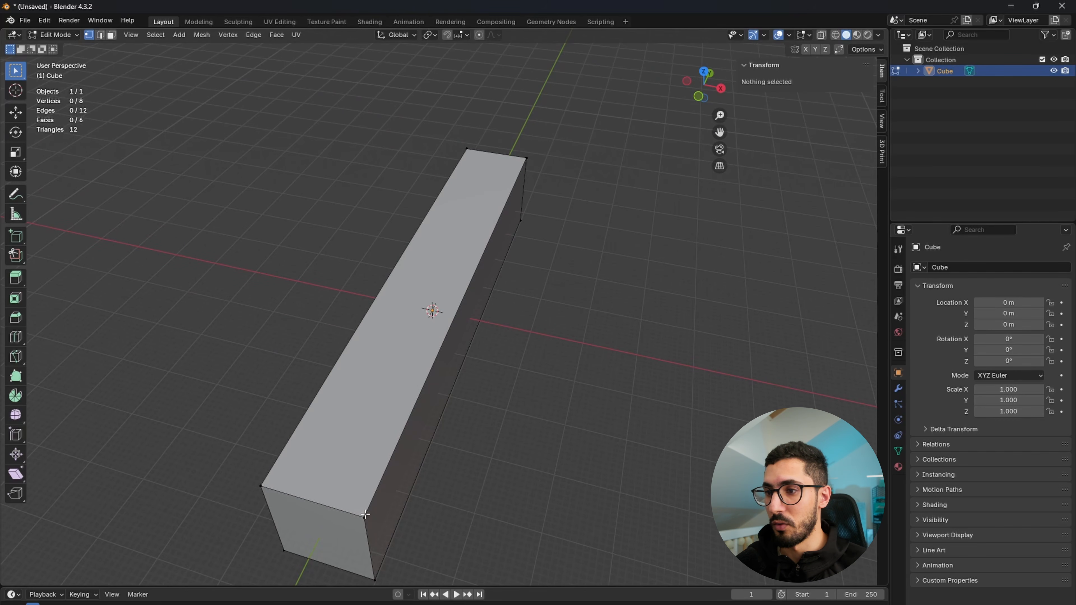
left_click(376, 521)
key("g")
key("Escape")
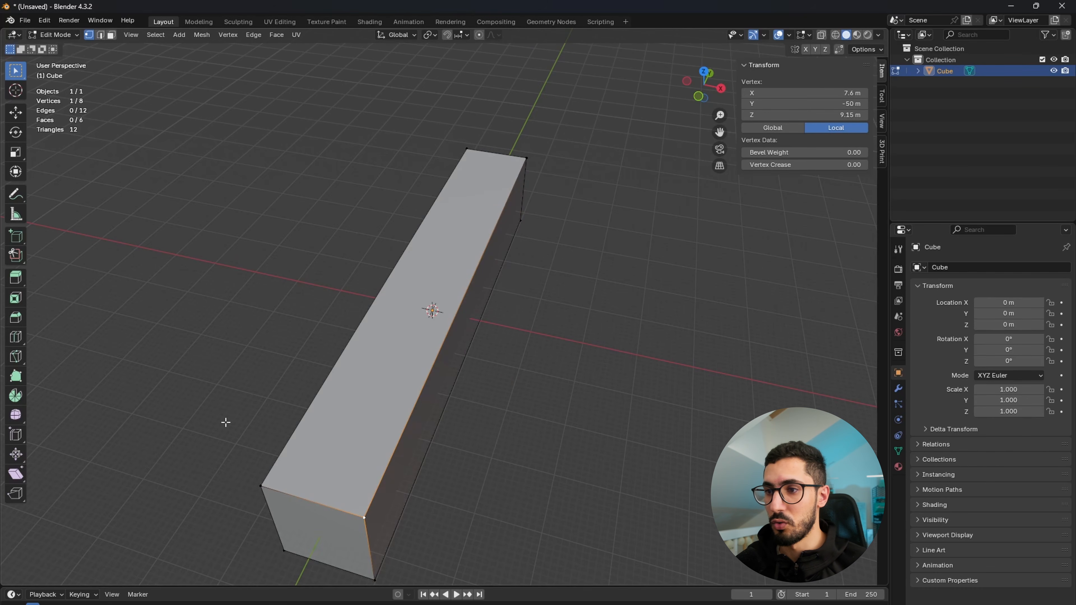
left_click(240, 348)
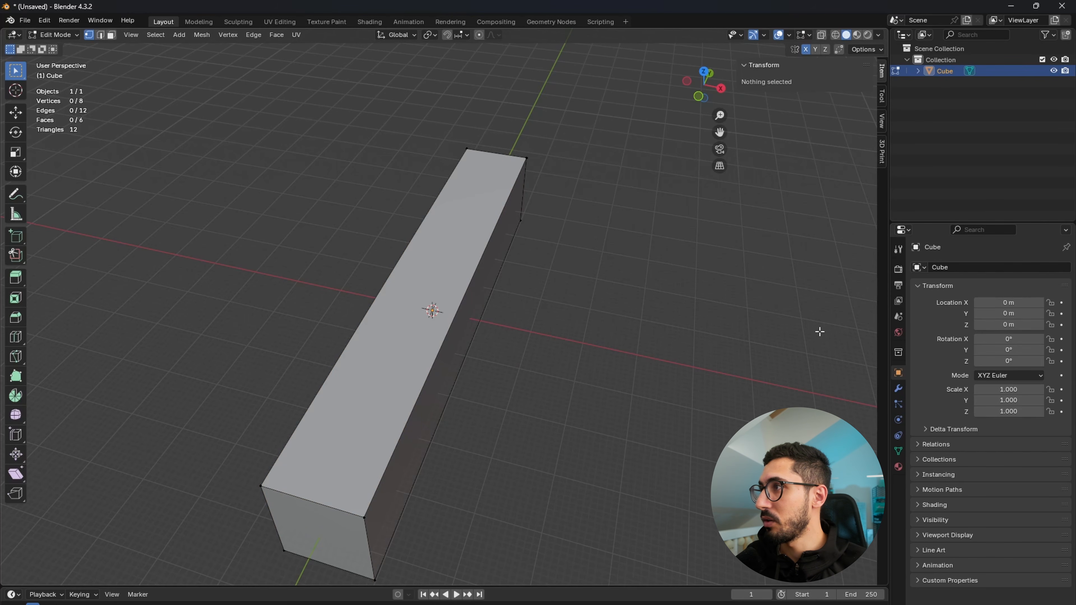
- Try moving the near and far top corner vertices with X mirroring, and clear the selection
left_click(367, 520)
key("g")
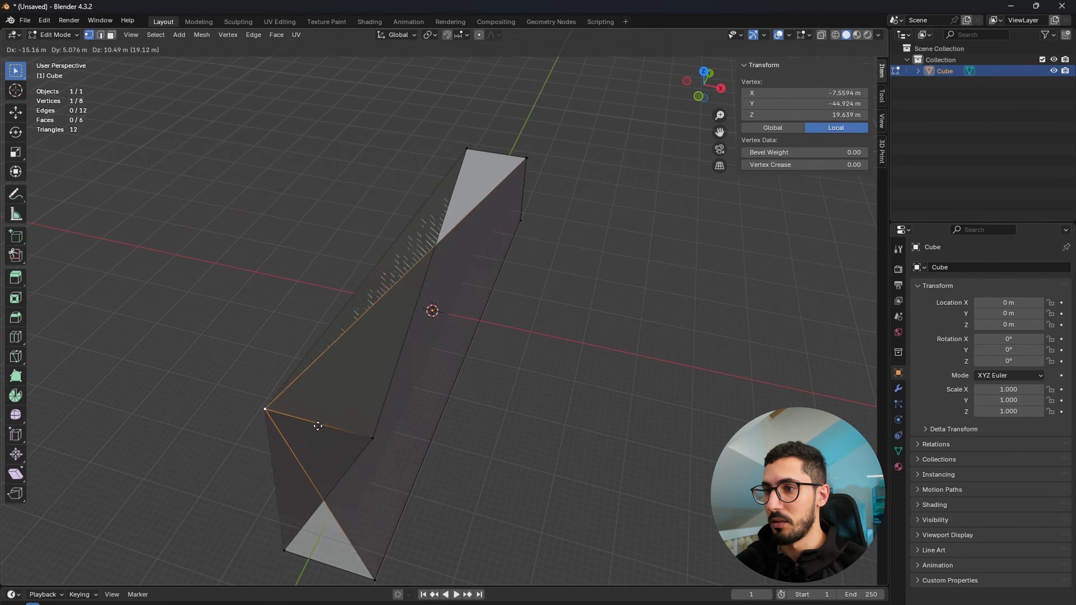
key("Escape")
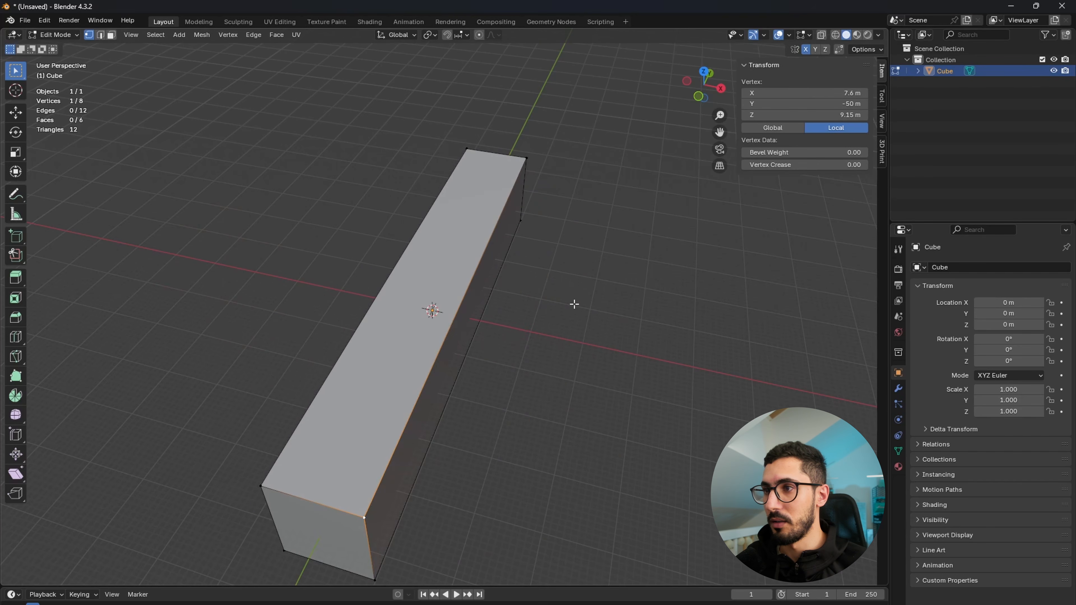
left_click(527, 158)
key("g")
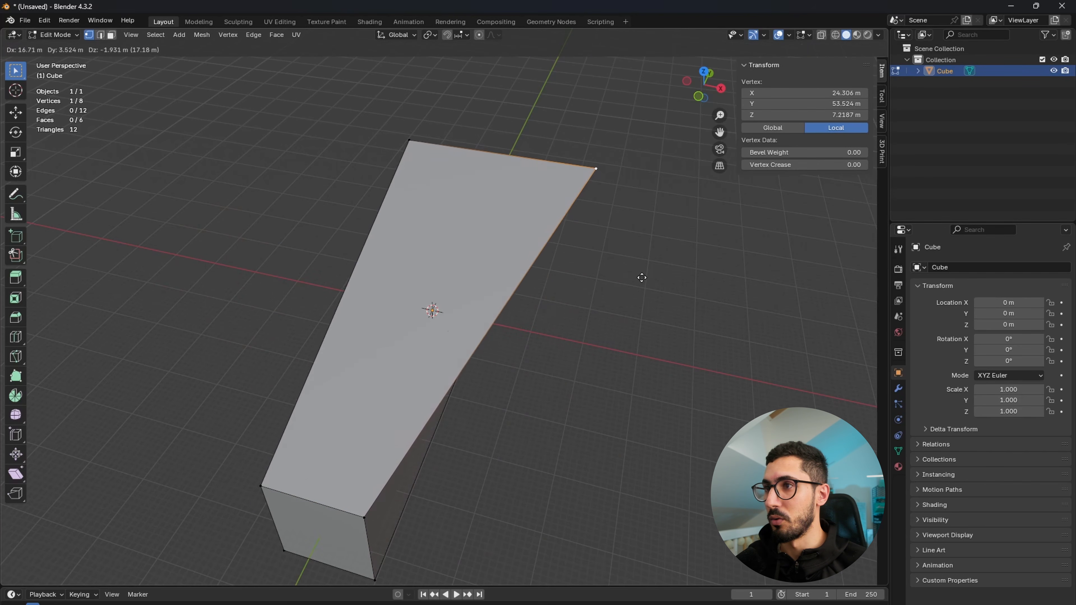
key("Escape")
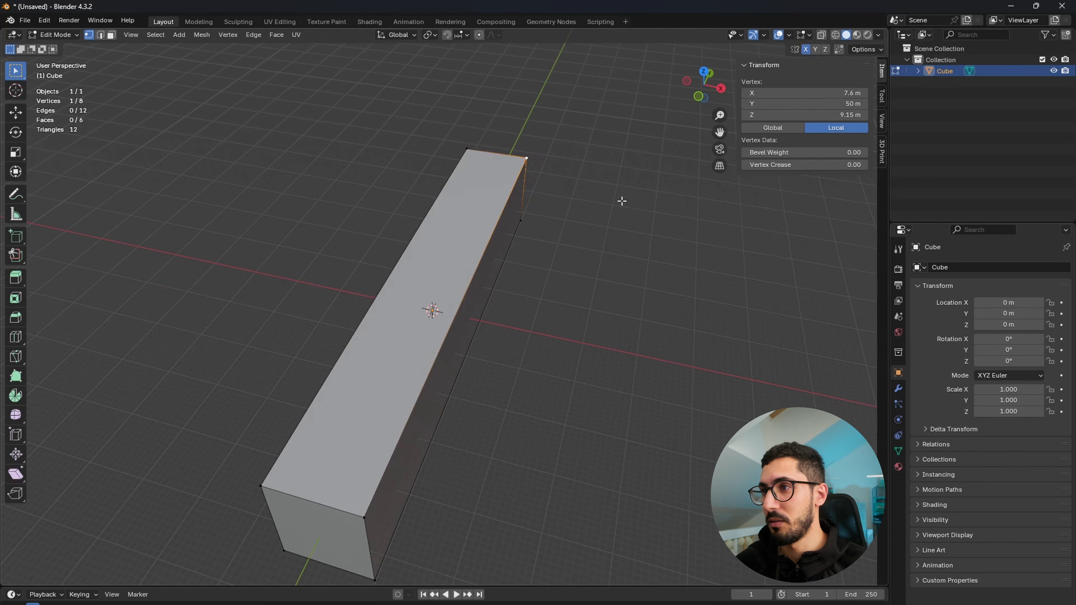
middle_click_drag(517, 302, 585, 296, "shift")
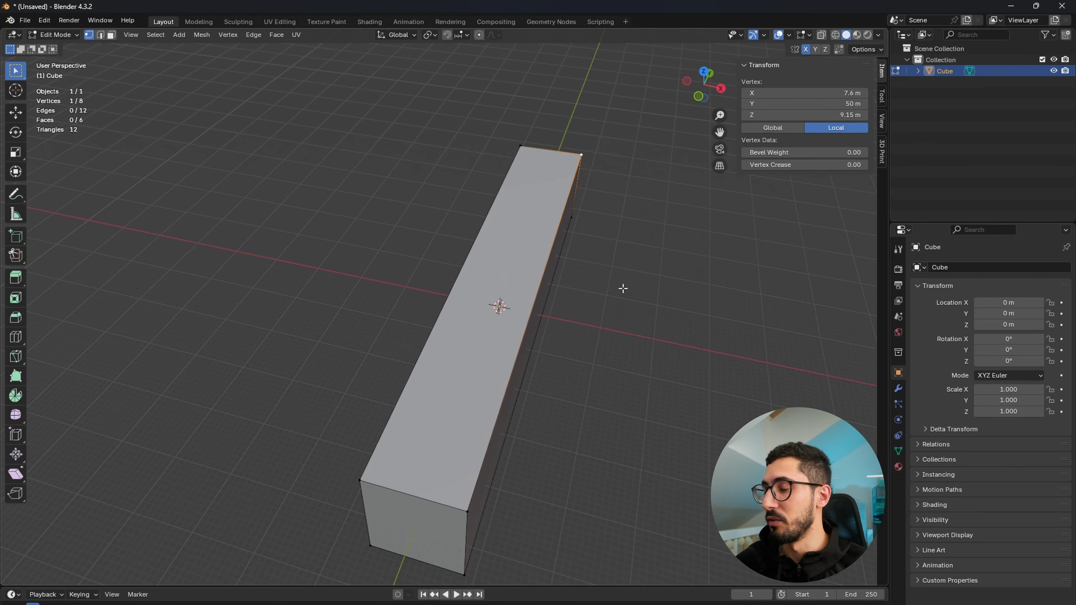
left_click(607, 346)
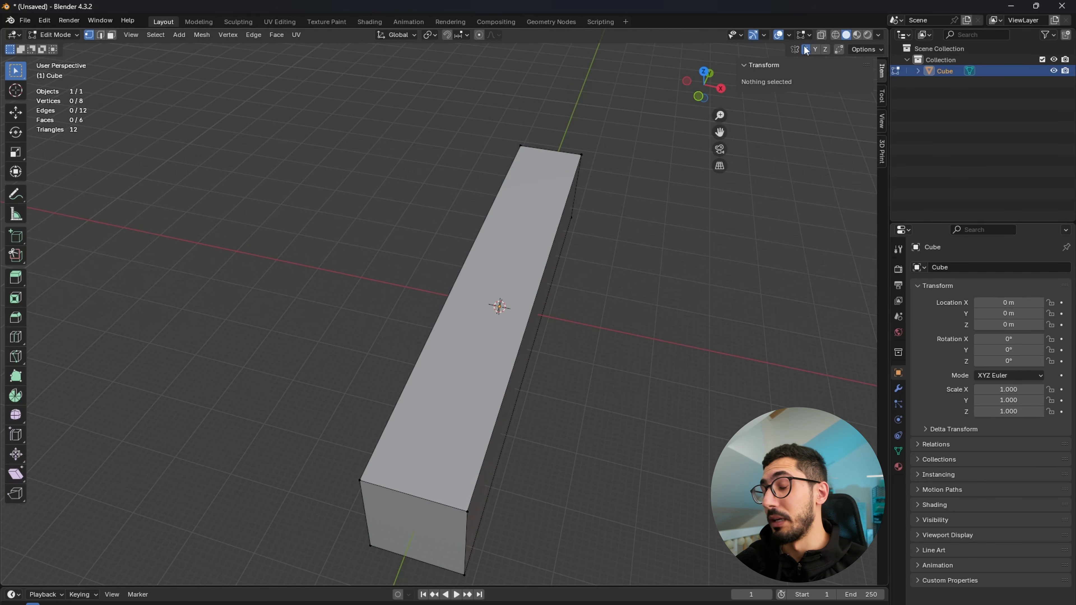
middle_click_drag(527, 399, 510, 367, "shift")
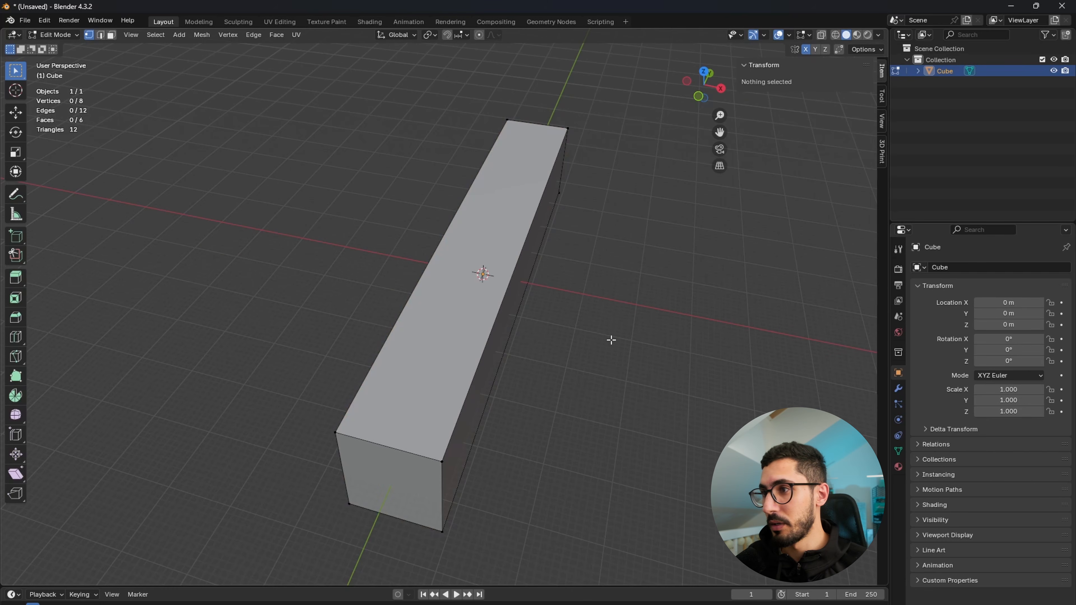
- Return to Object Mode and add a Subdivision Surface modifier to the box
key("Tab")
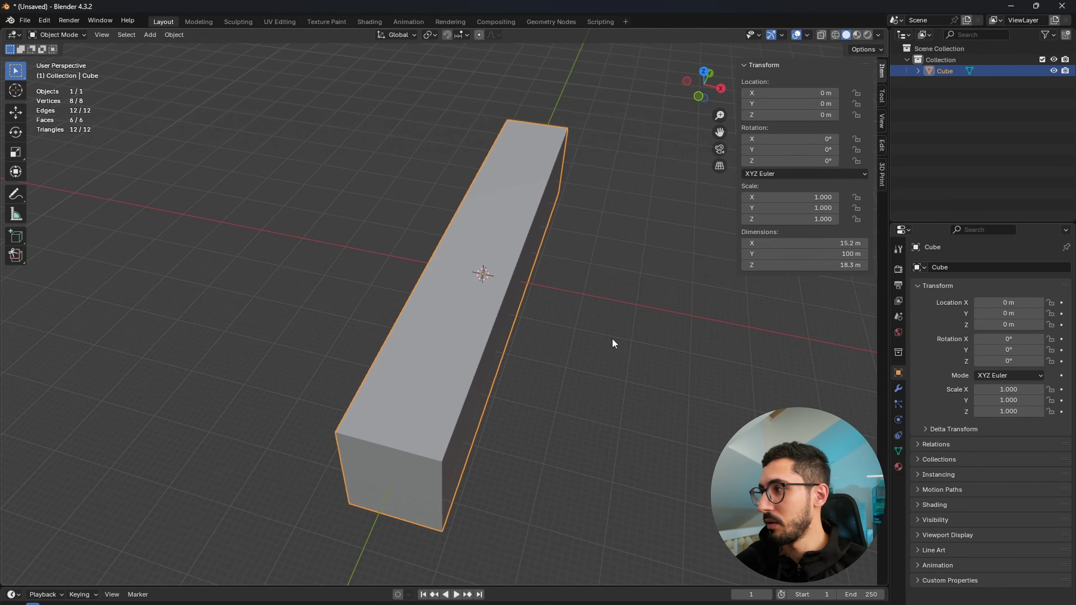
middle_click_drag(488, 335, 521, 361)
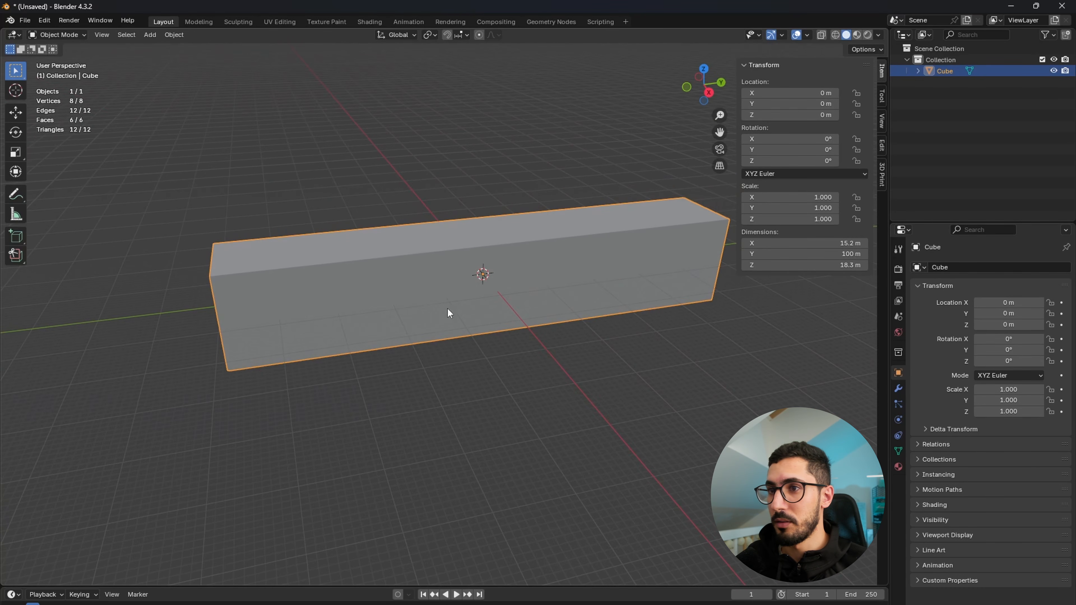
left_click(898, 389)
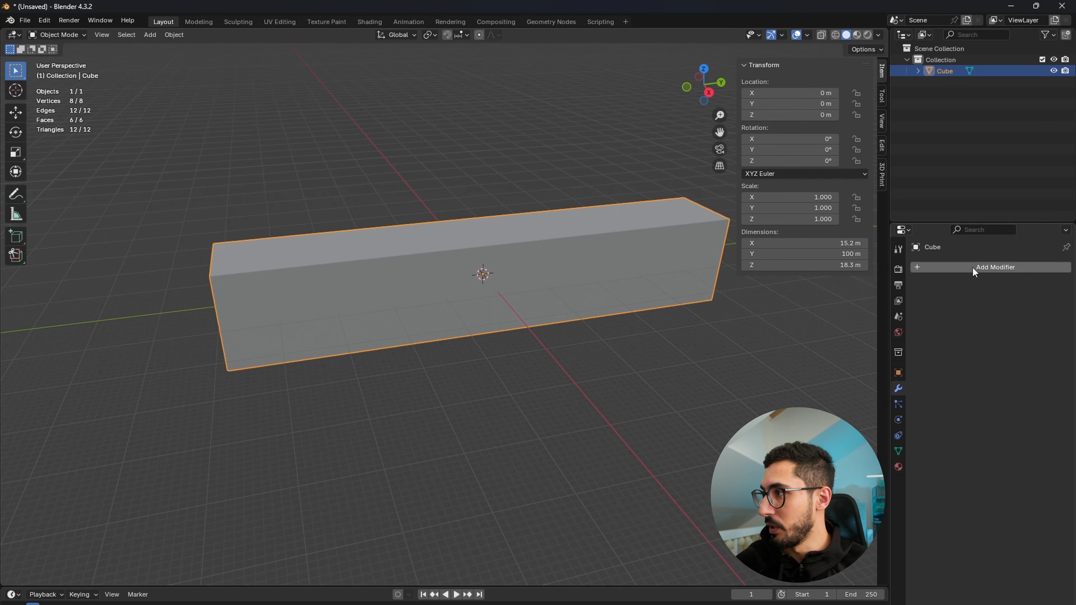
left_click(994, 266)
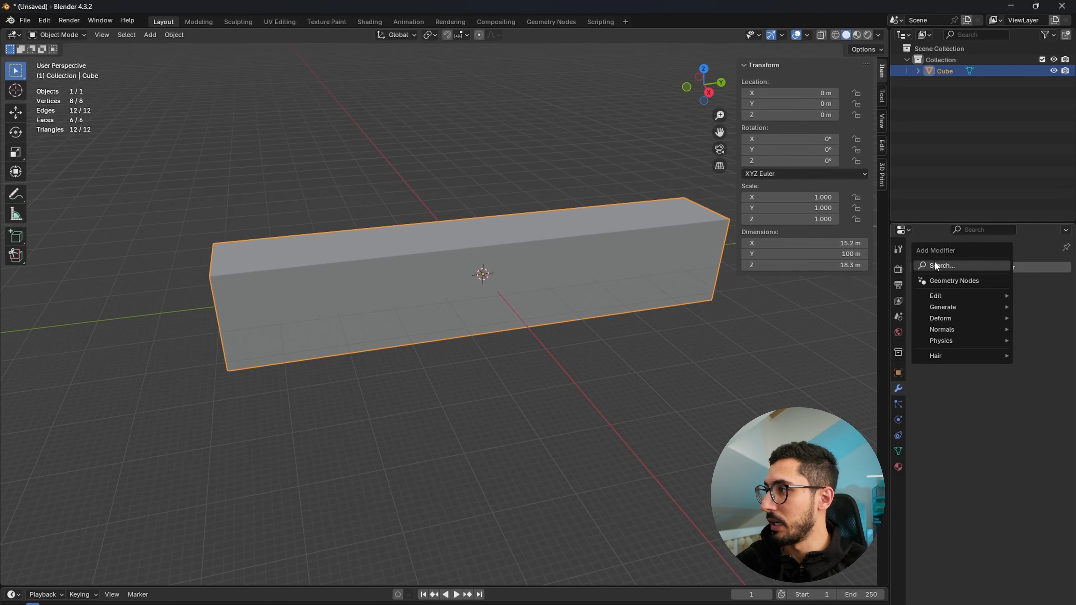
left_click(958, 265)
type("subd")
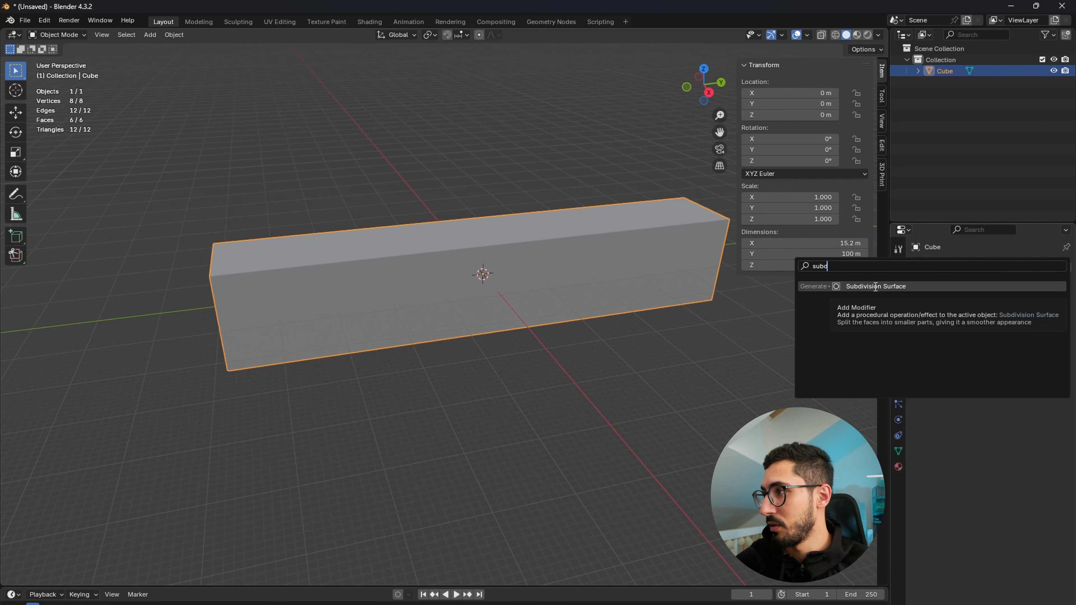
left_click(875, 287)
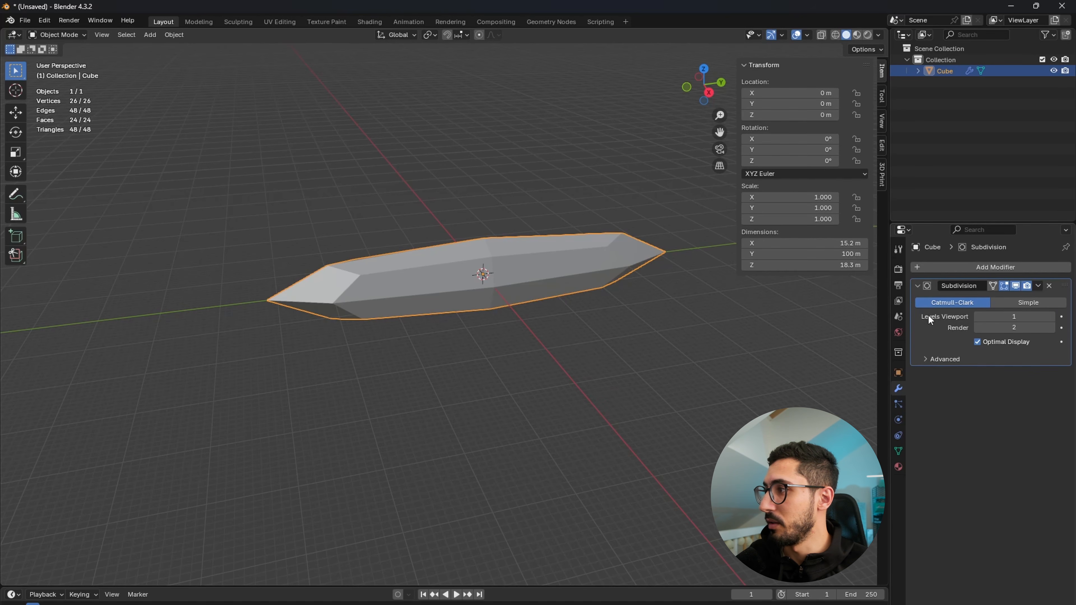
- Set the Subdivision modifier's Levels Viewport to 5
left_click(1051, 317)
left_click(1052, 317)
left_click(1052, 317)
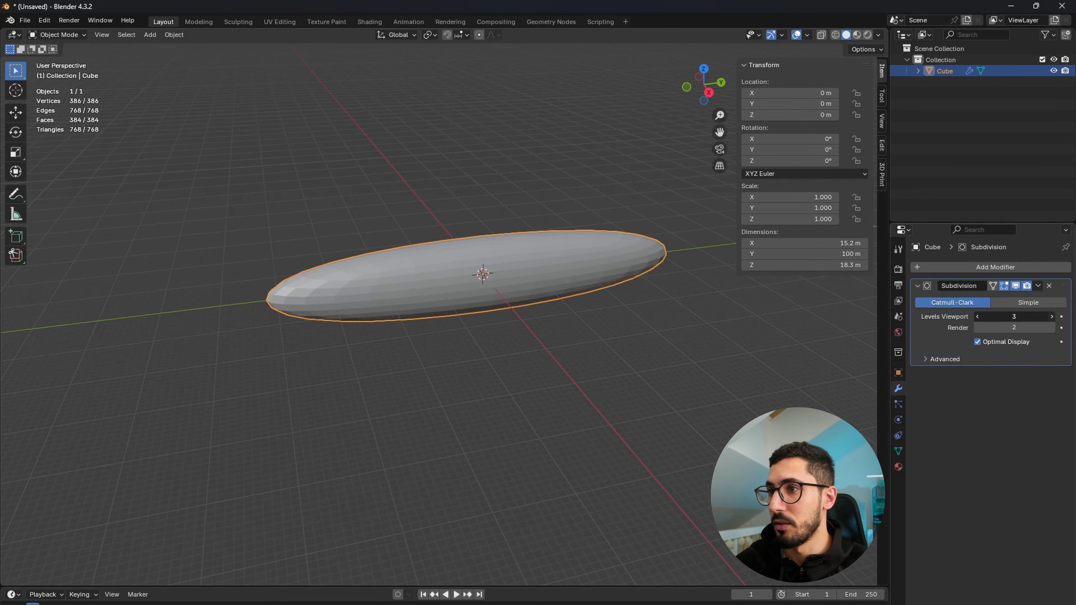
left_click(1051, 317)
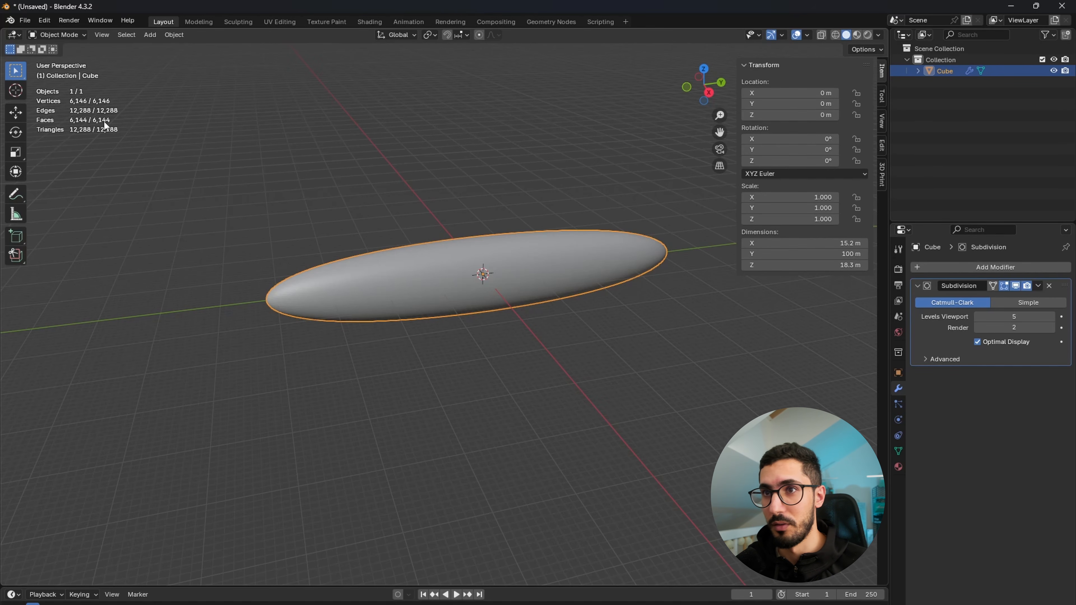
- Inspect the smoothed surface up close, and try the Simple subdivision type before restoring Catmull-Clark
scroll(314, 292, "up", 6)
scroll(323, 272, "down", 2)
scroll(362, 373, "up", 5)
scroll(362, 289, "down", 1)
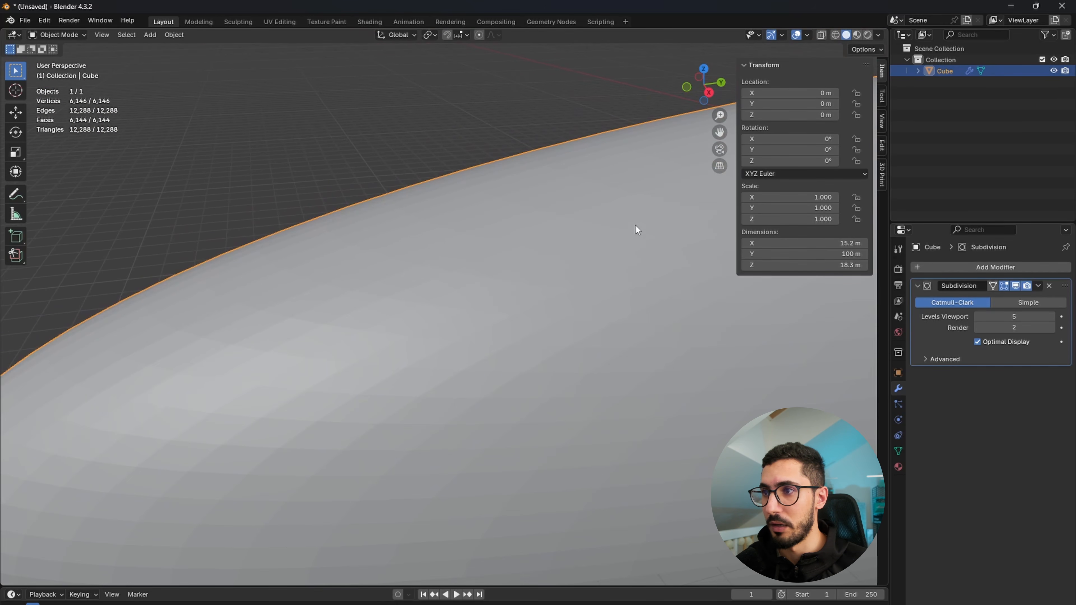
scroll(439, 308, "down", 8)
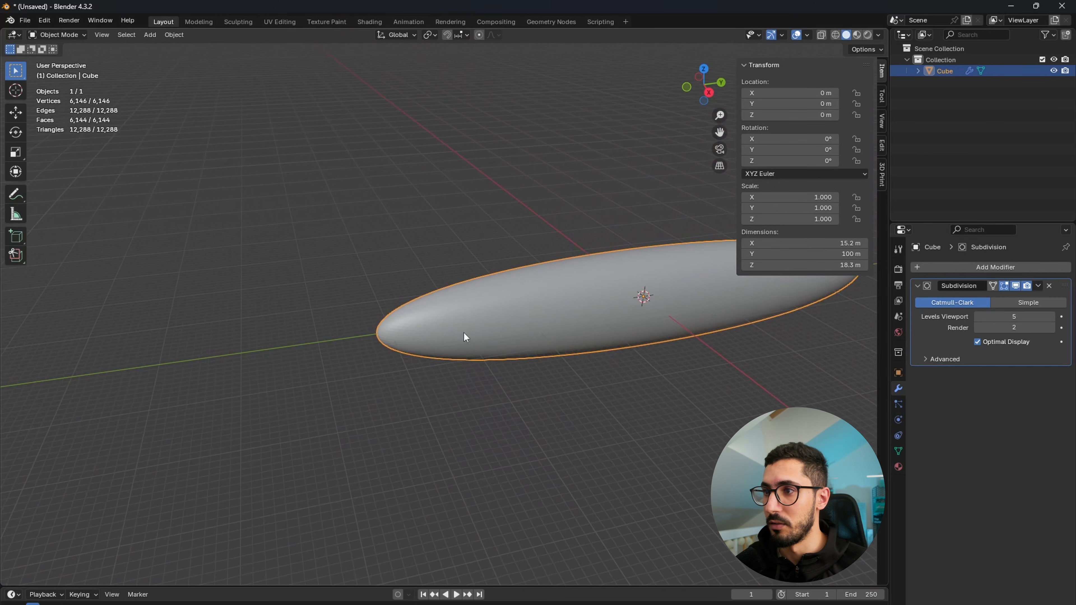
middle_click_drag(464, 333, 342, 353, "shift")
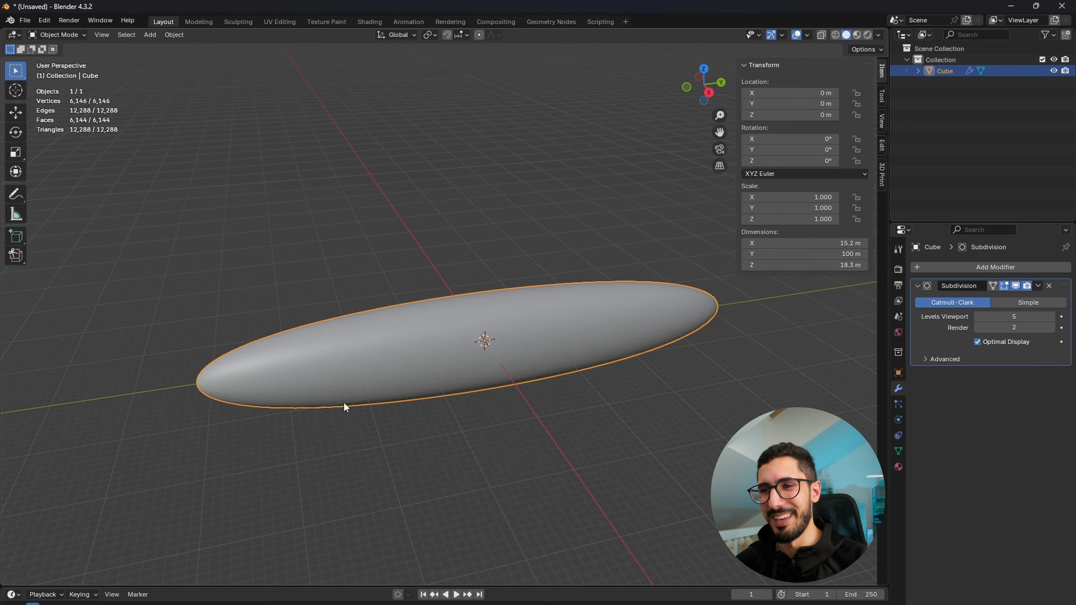
mouse_move(407, 382)
middle_mouse_down()
mouse_move(457, 362)
mouse_move(420, 370)
middle_mouse_up()
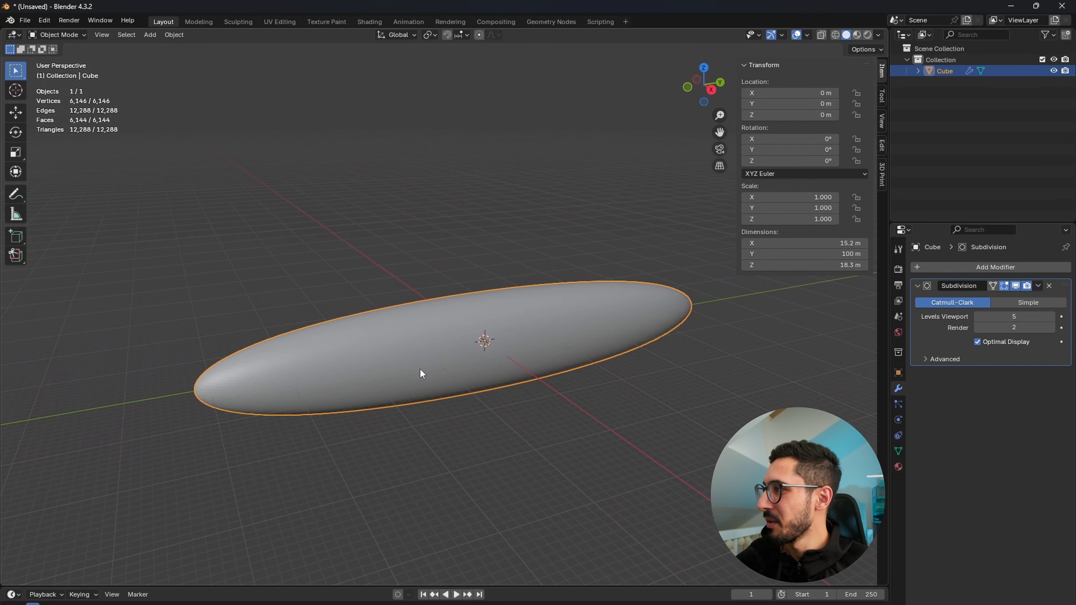
left_click(1025, 301)
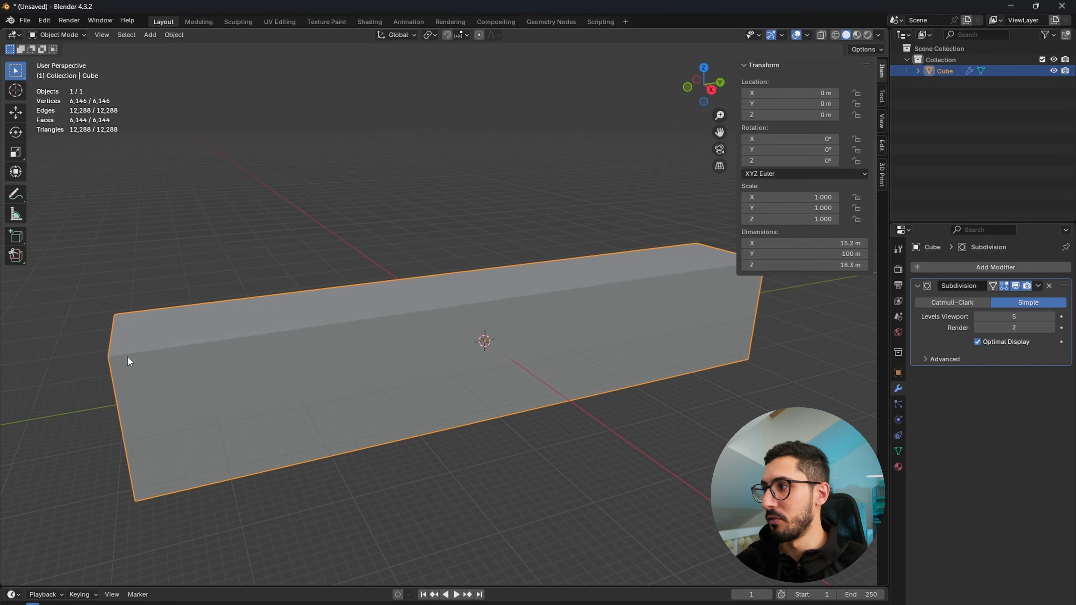
left_click(961, 302)
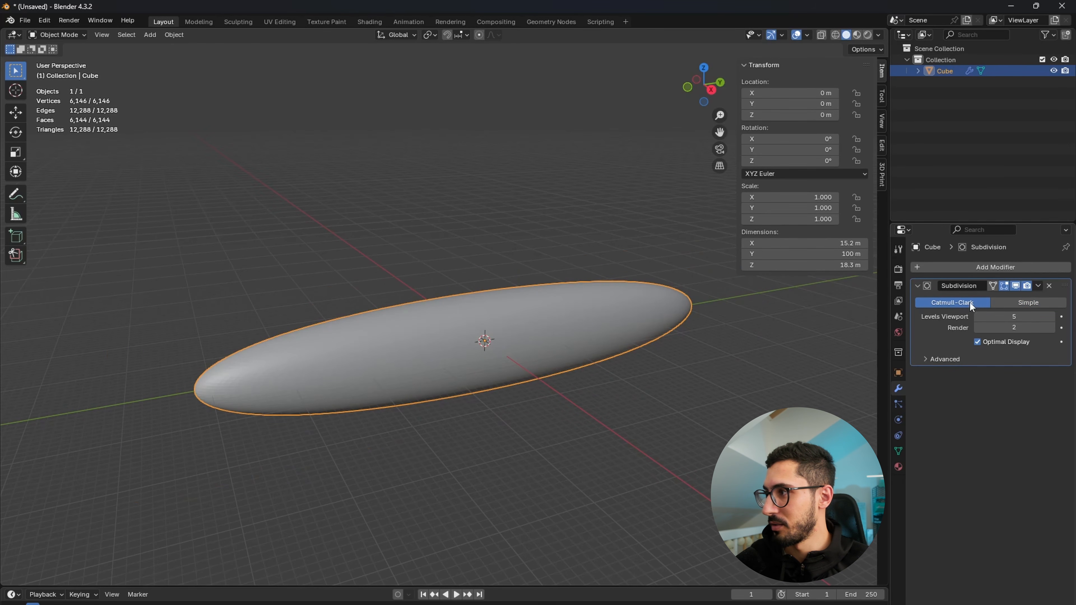
- Set the Subdivision modifier's Levels Viewport to 6 and inspect the smoothed tip up close
left_click(1052, 316)
scroll(203, 389, "down", 1)
scroll(218, 431, "up", 6)
middle_click_drag(280, 365, 667, 237, "shift")
scroll(419, 296, "down", 1)
scroll(420, 296, "up", 3)
scroll(403, 231, "down", 7)
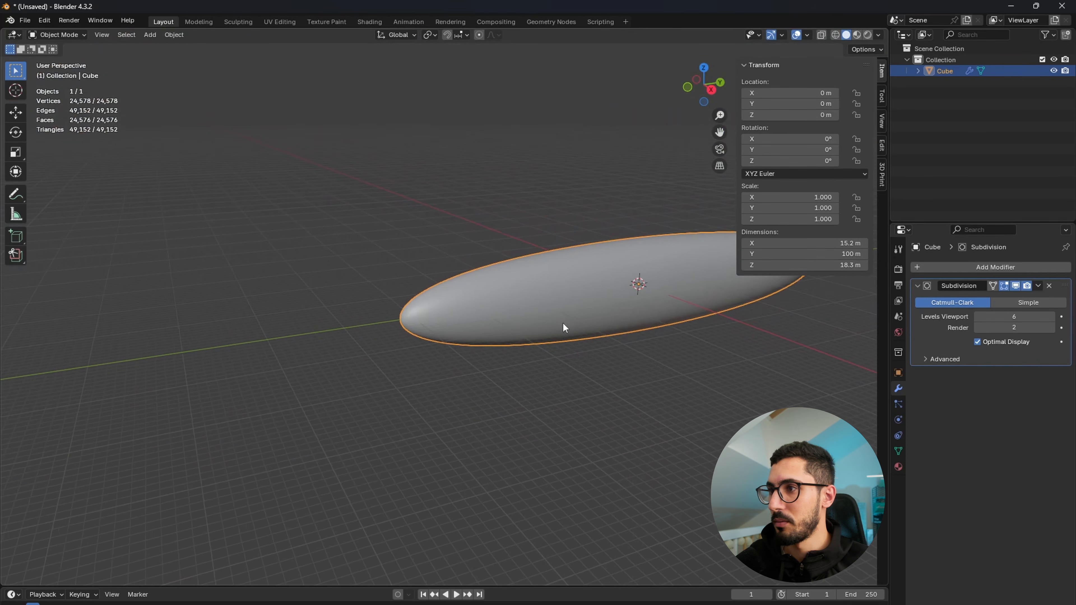
middle_click_drag(569, 321, 427, 373, "shift")
- Switch back and forth between Object Mode and Edit Mode to compare the mesh statistics, ending in Edit Mode
key("Tab")
key("Tab")
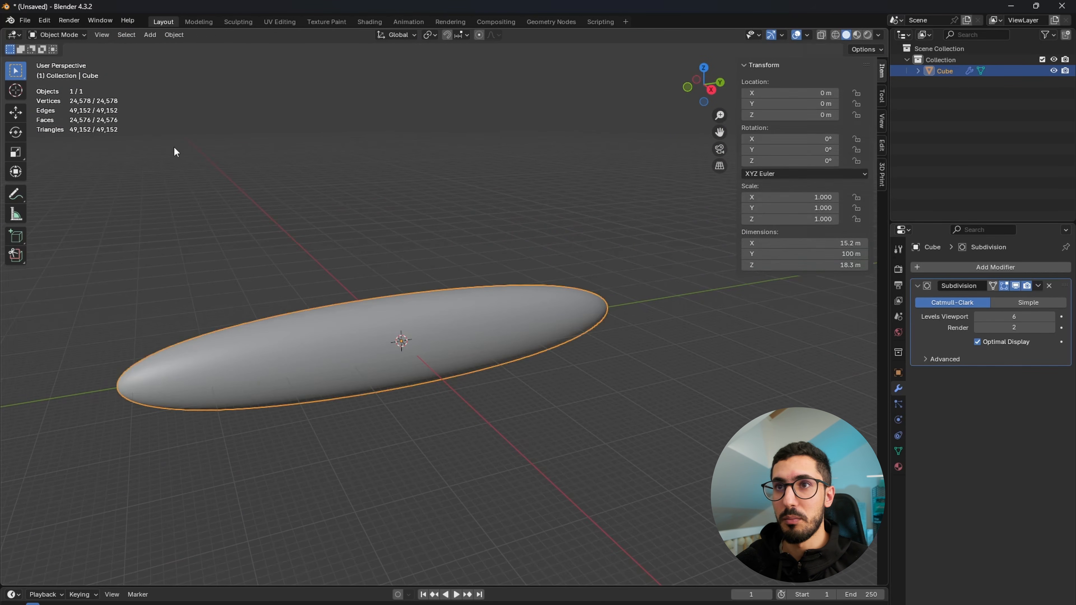
key("Tab")
key("Tab")
key("Tab")
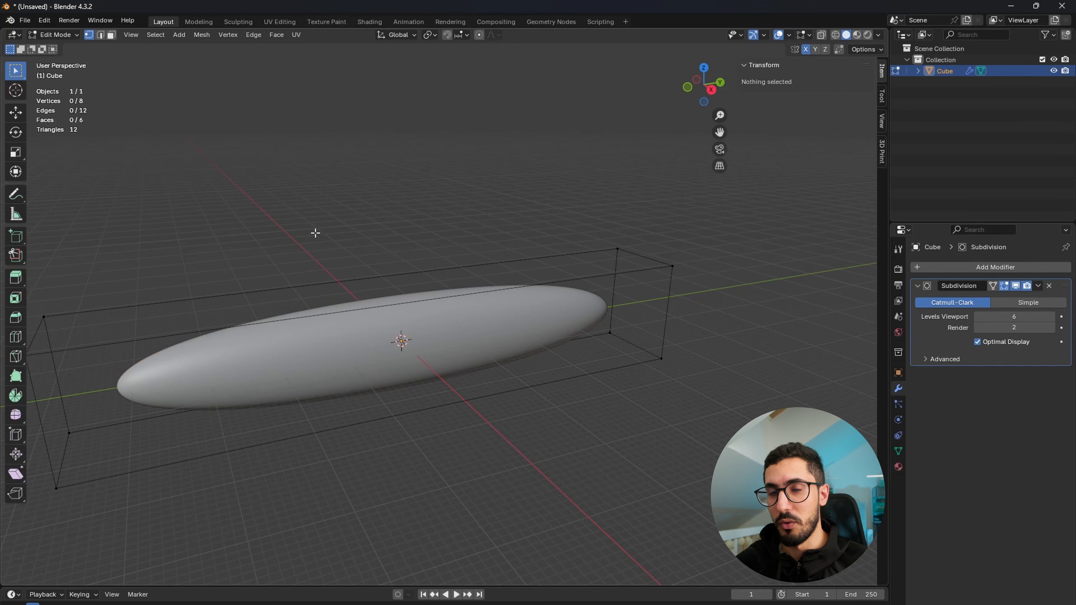
- Toggle between Object Mode and Edit Mode once more to check the mesh statistics, finishing in Edit Mode
key("Tab")
key("Tab")
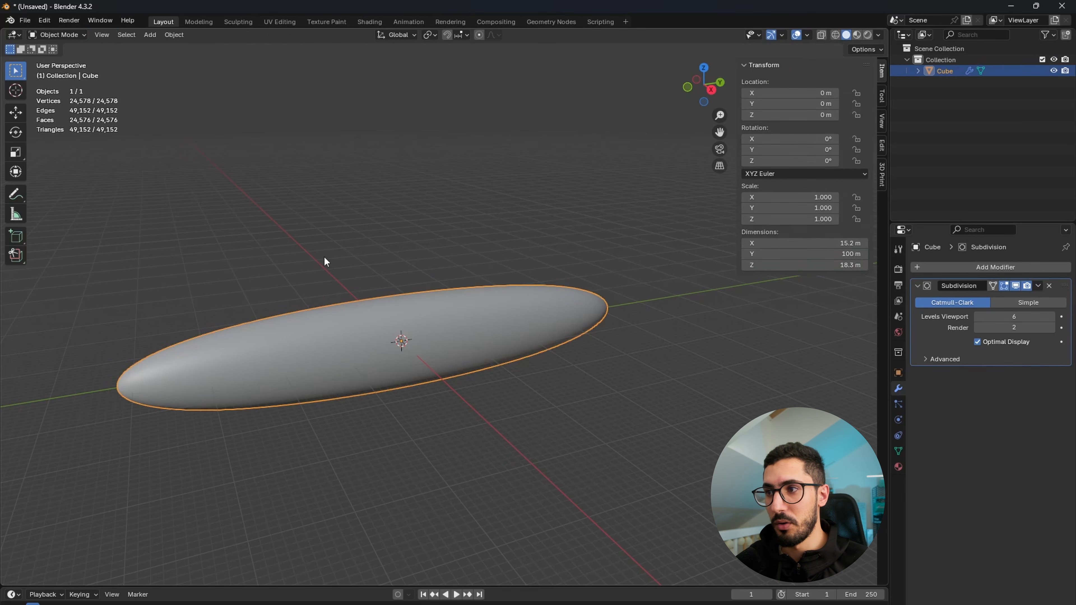
left_click(713, 92)
middle_click_drag(254, 348, 330, 402, "shift")
middle_click_drag(330, 403, 409, 354, "shift")
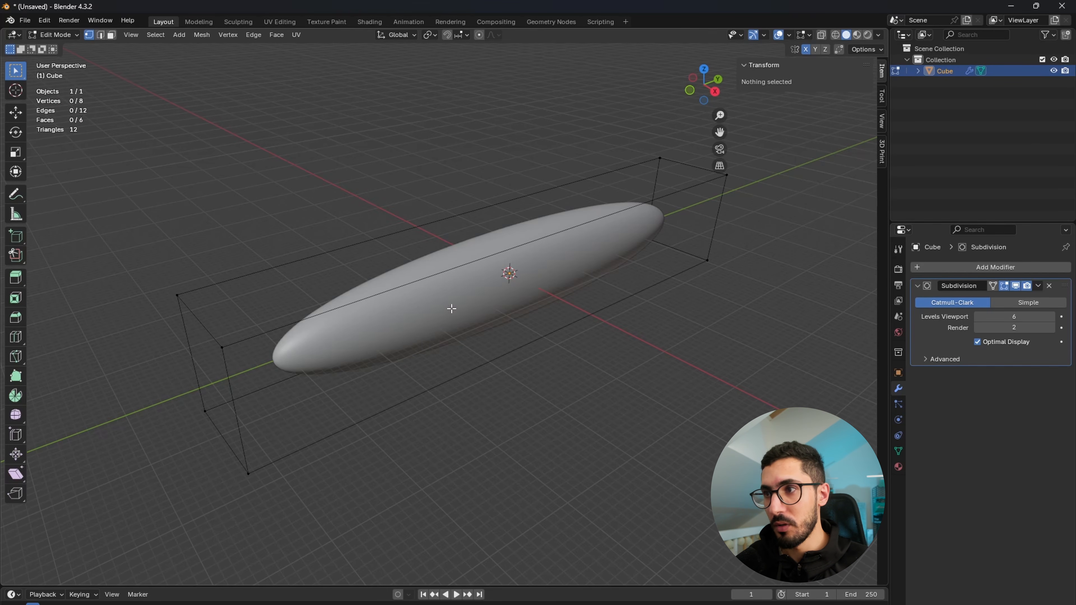
- Switch to edge select mode, select the cube's upper lengthwise edge nearest the viewer, and clear the selection
key("2")
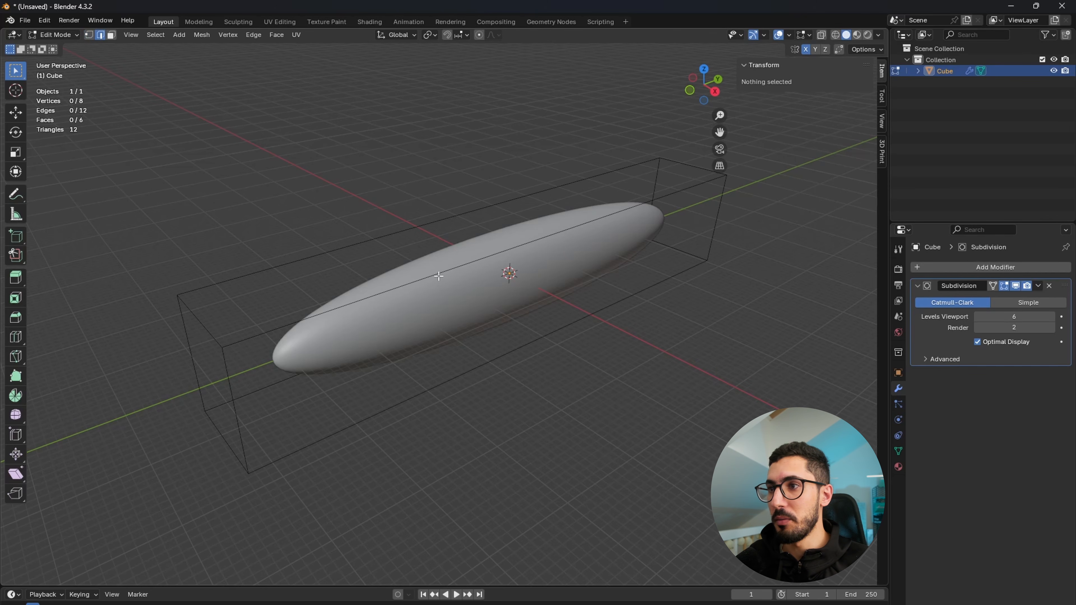
left_click(438, 278)
left_click(372, 237)
left_click(486, 265)
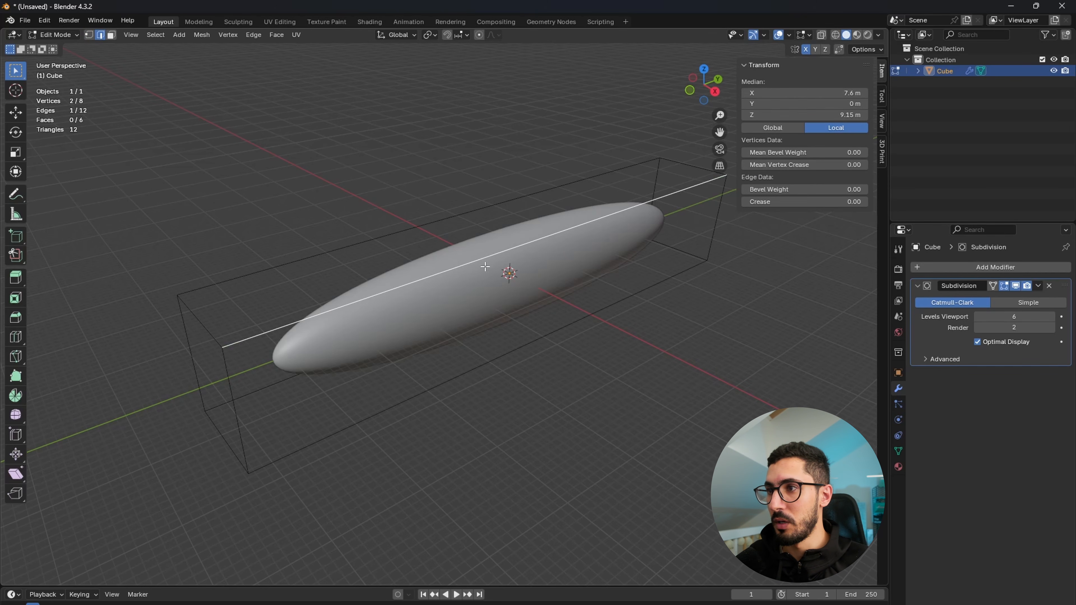
left_click(505, 355)
left_click(444, 464)
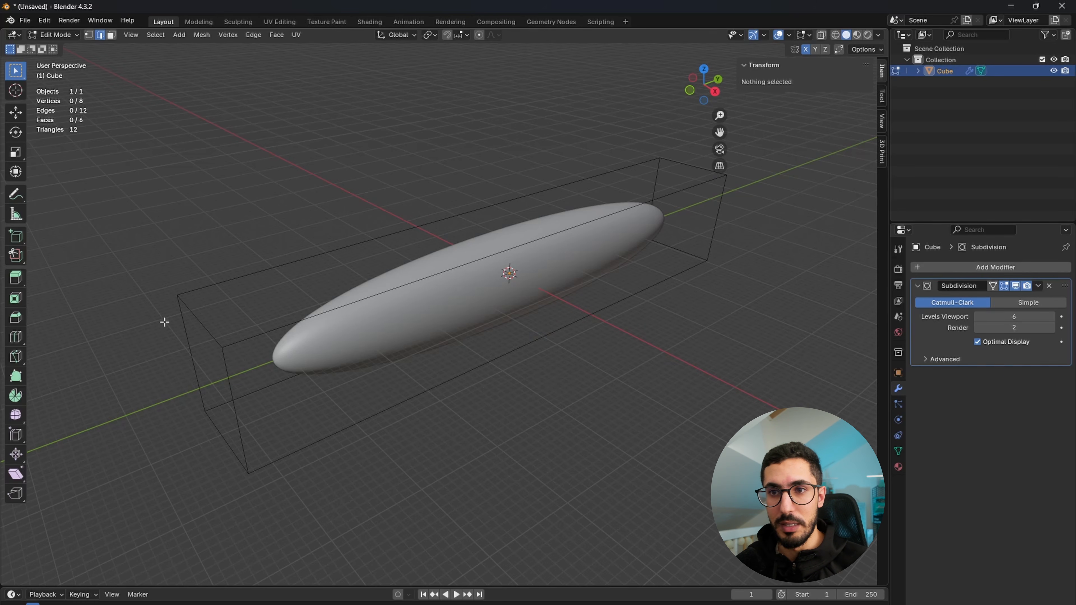
- Preview a single loop cut across the middle of the cube with the Loop Cut tool, checking it at different zoom levels
left_click(16, 339)
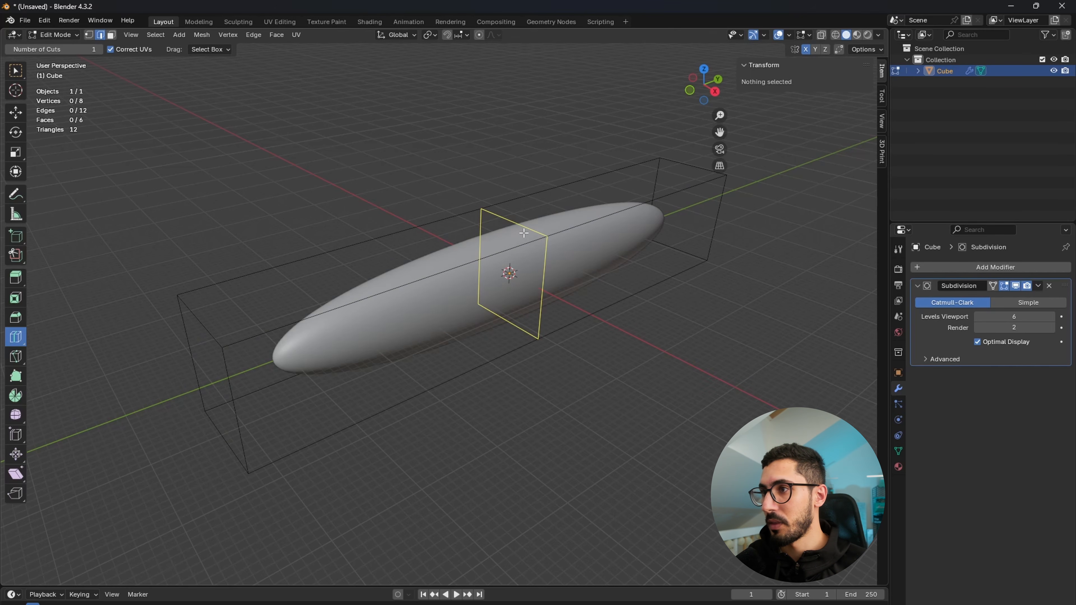
scroll(512, 255, "down", 1)
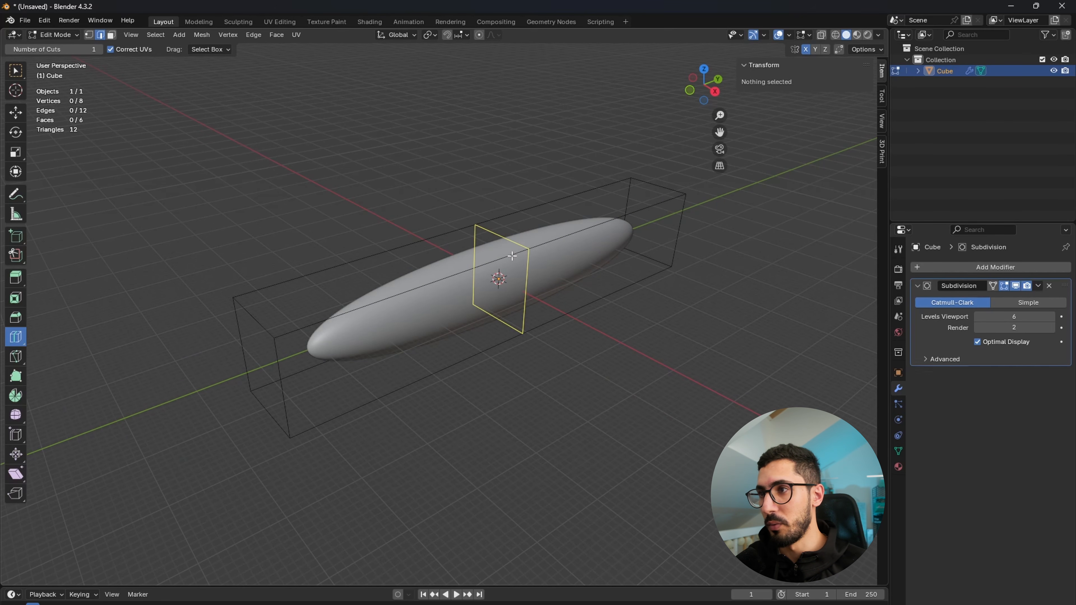
scroll(512, 256, "up", 3)
scroll(512, 256, "down", 5)
scroll(512, 256, "up", 4)
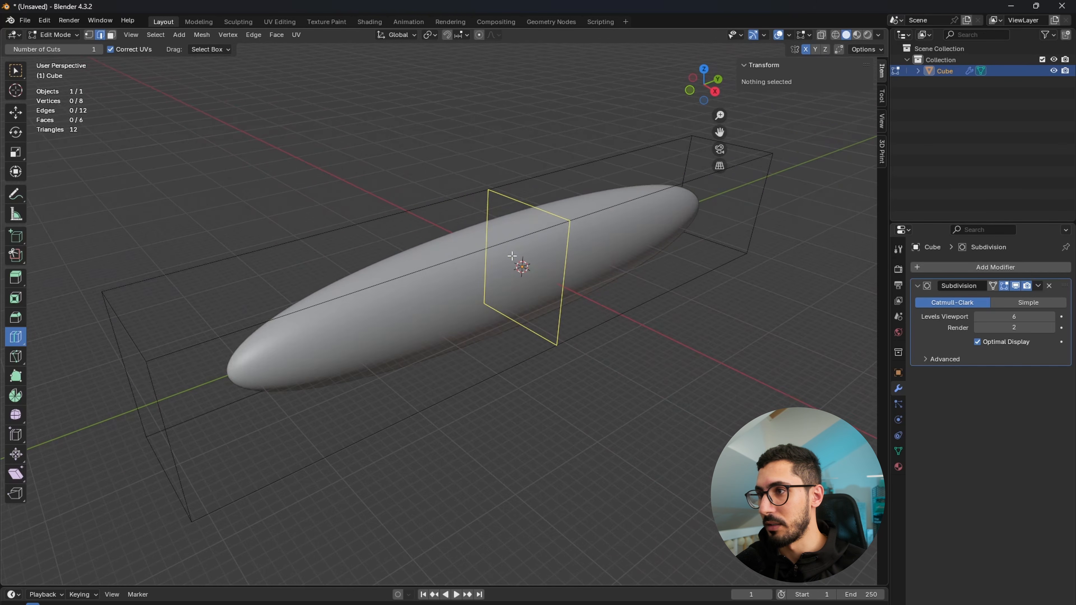
scroll(512, 255, "up", 2)
scroll(512, 256, "down", 3)
scroll(512, 256, "up", 1)
scroll(512, 256, "down", 2)
scroll(512, 256, "up", 1)
scroll(512, 255, "down", 1)
scroll(511, 255, "up", 2)
scroll(506, 268, "down", 1)
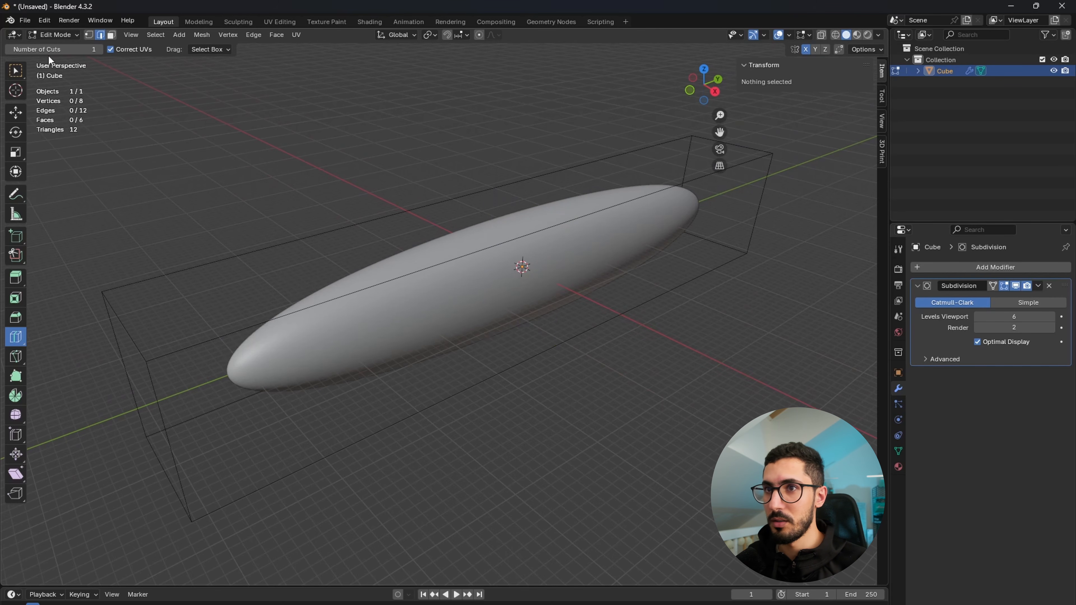
left_click(21, 74)
key("ctrl+r")
scroll(501, 245, "up", 3)
scroll(501, 246, "down", 3)
key("Escape")
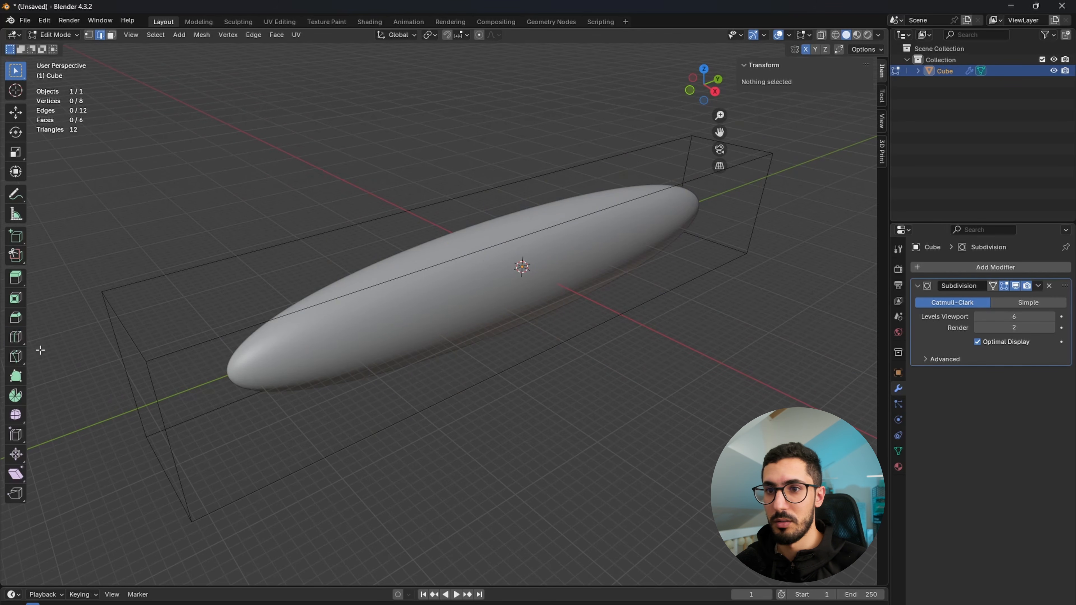
- Try a loop cut with Number of Cuts set to 2 across the cube's length, and undo it
left_click(15, 336)
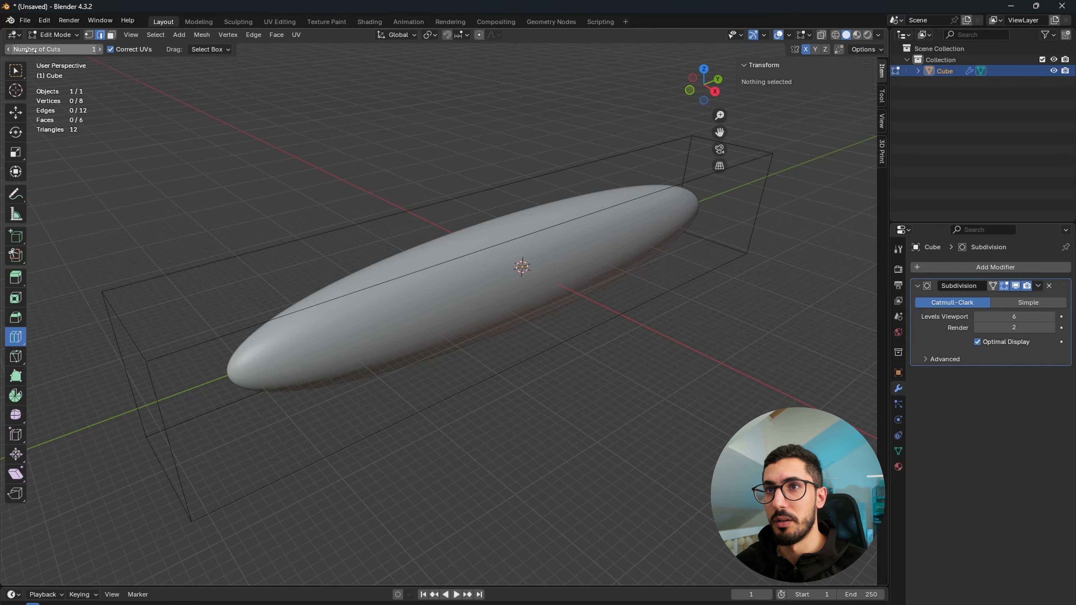
left_click(100, 49)
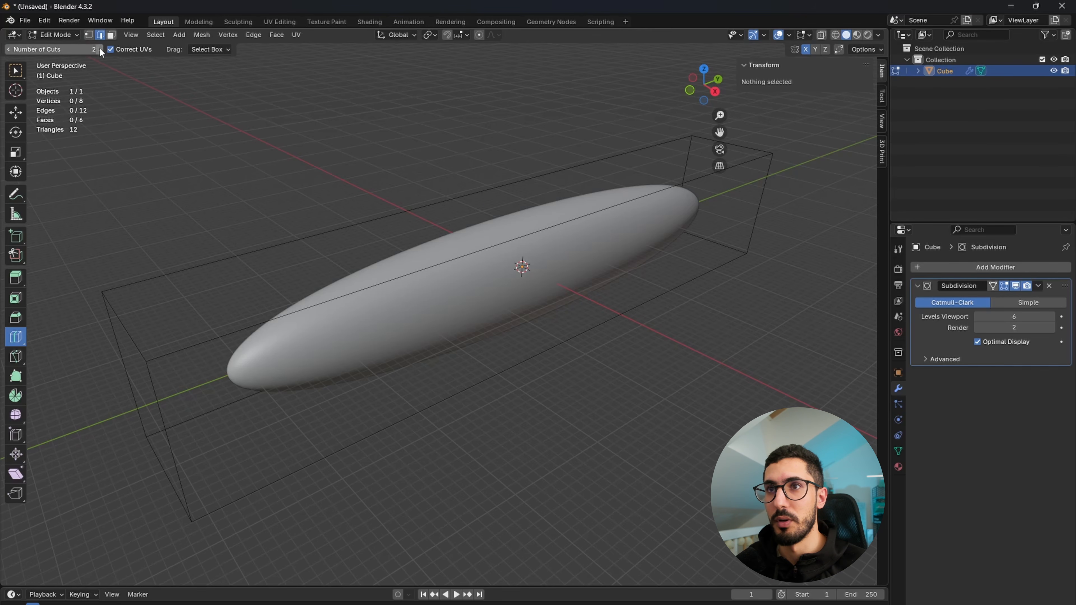
left_click(526, 216)
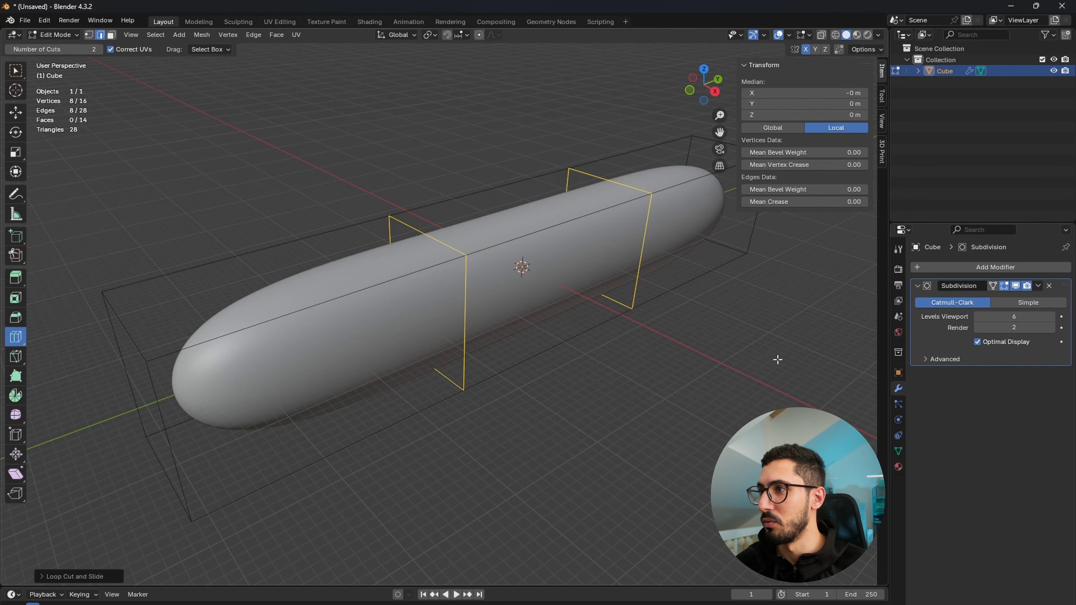
key("ctrl+z")
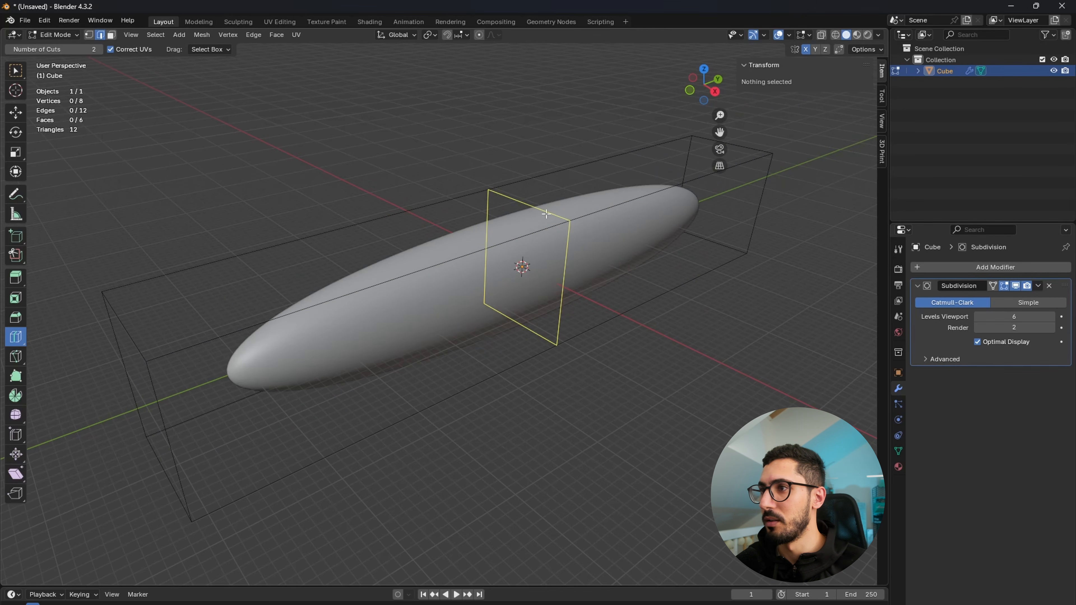
- Try a loop cut with Number of Cuts set to 1 across the cube's middle, undo it, and return to the selection tool
left_click(14, 50)
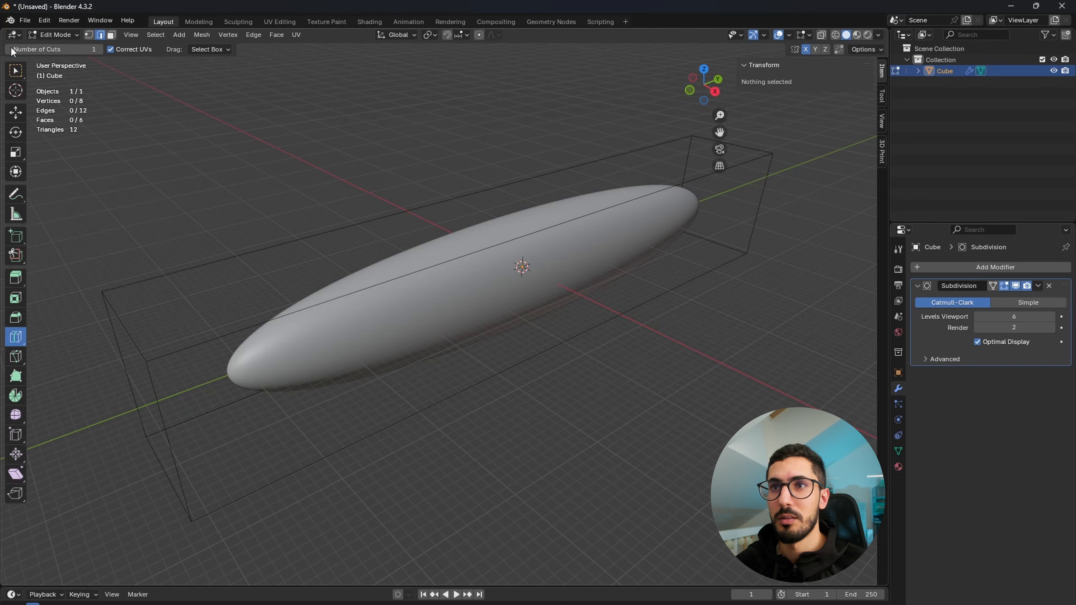
left_click(552, 228)
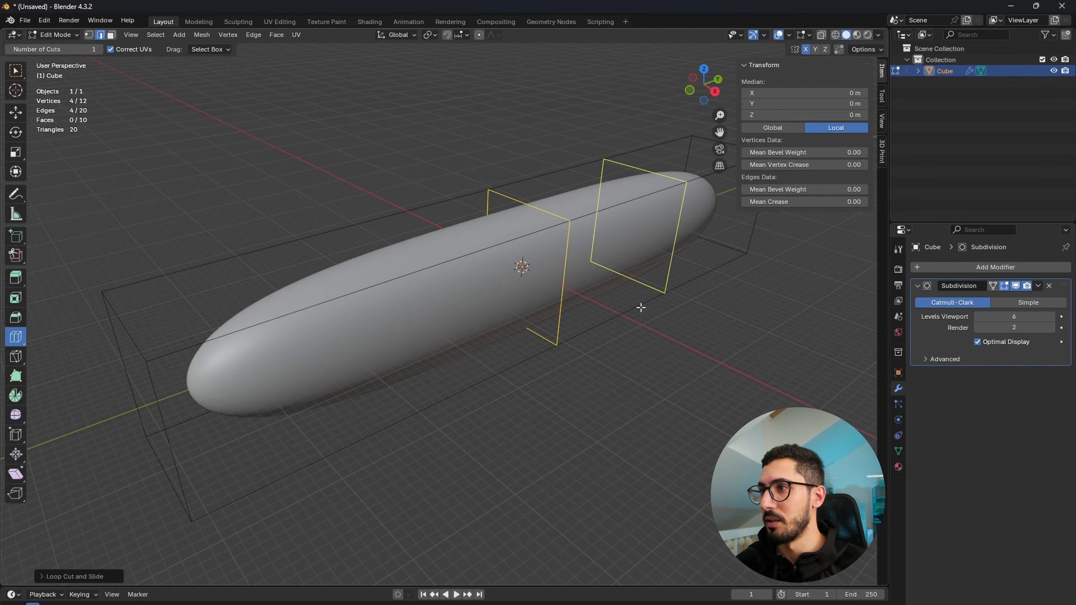
middle_click_drag(613, 288, 598, 337)
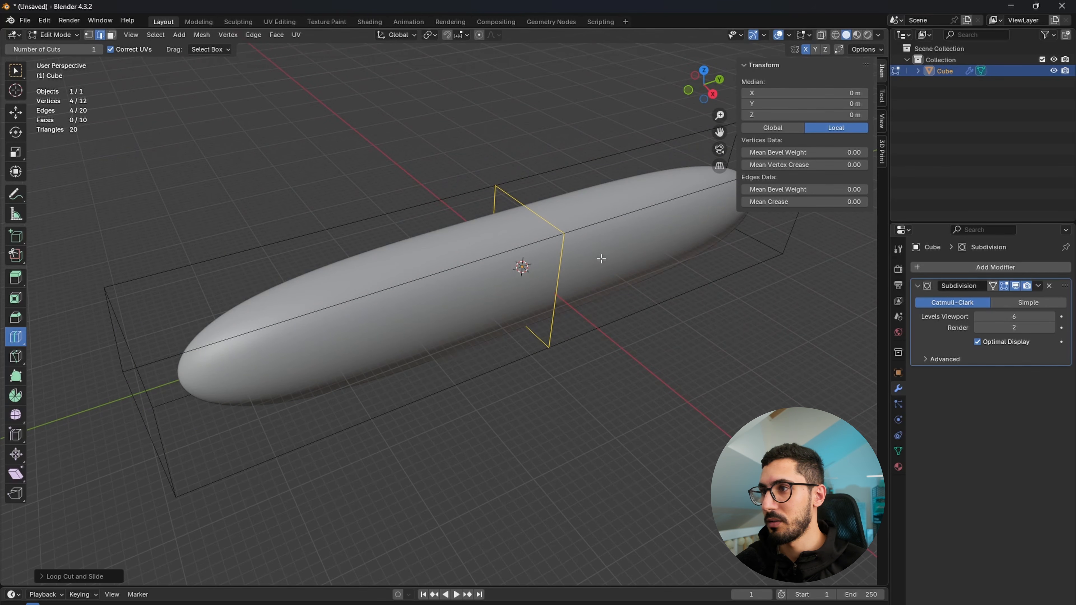
key("ctrl+z")
left_click(14, 71)
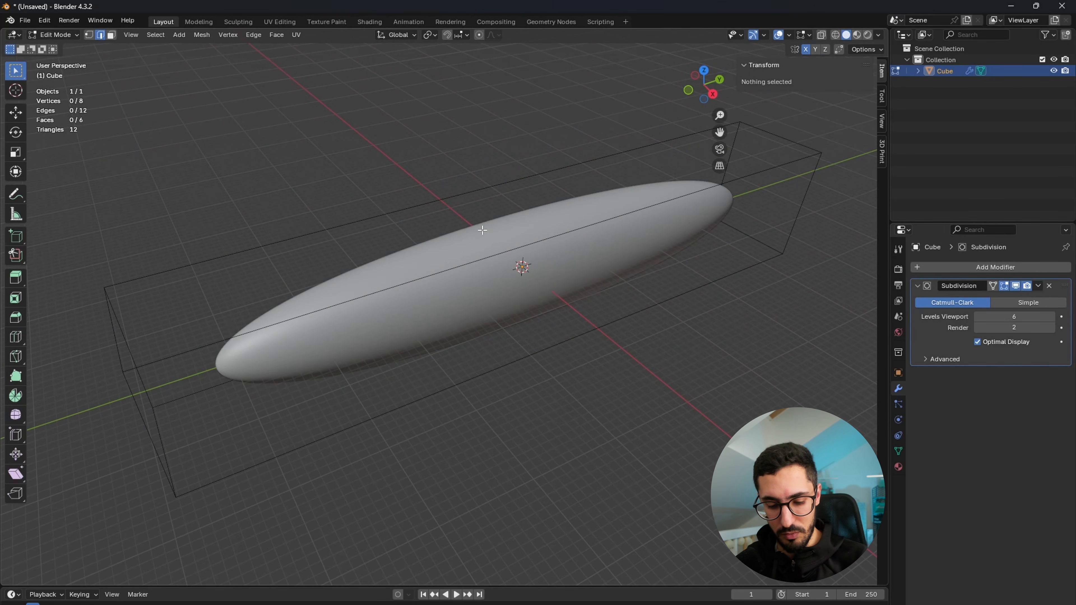
- Try a crosswise loop cut slid along the cube to about -31 m on Y, and undo it
key("ctrl+r")
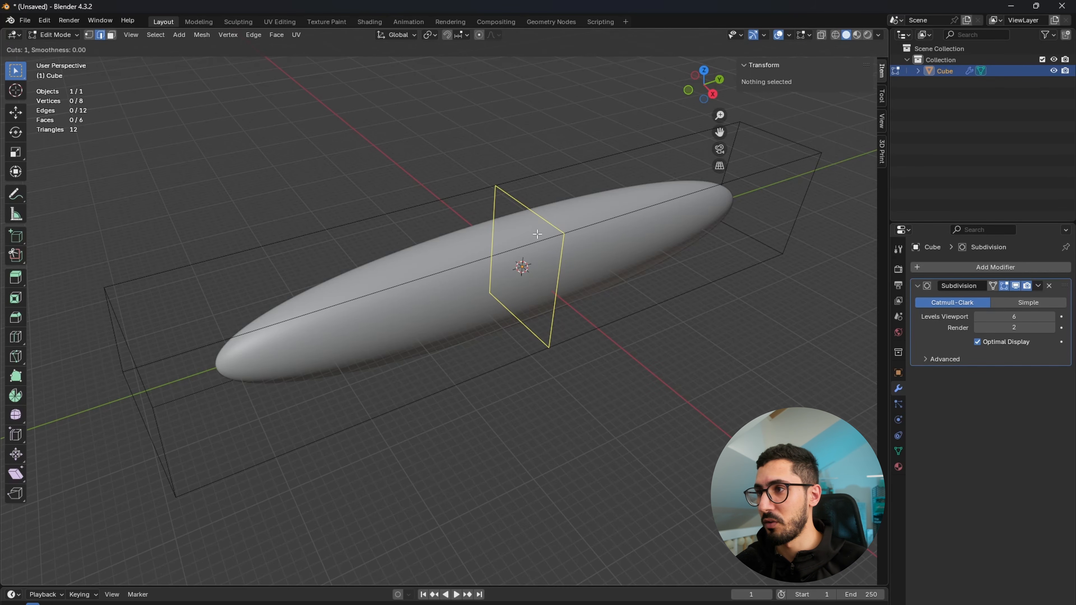
left_click(551, 224)
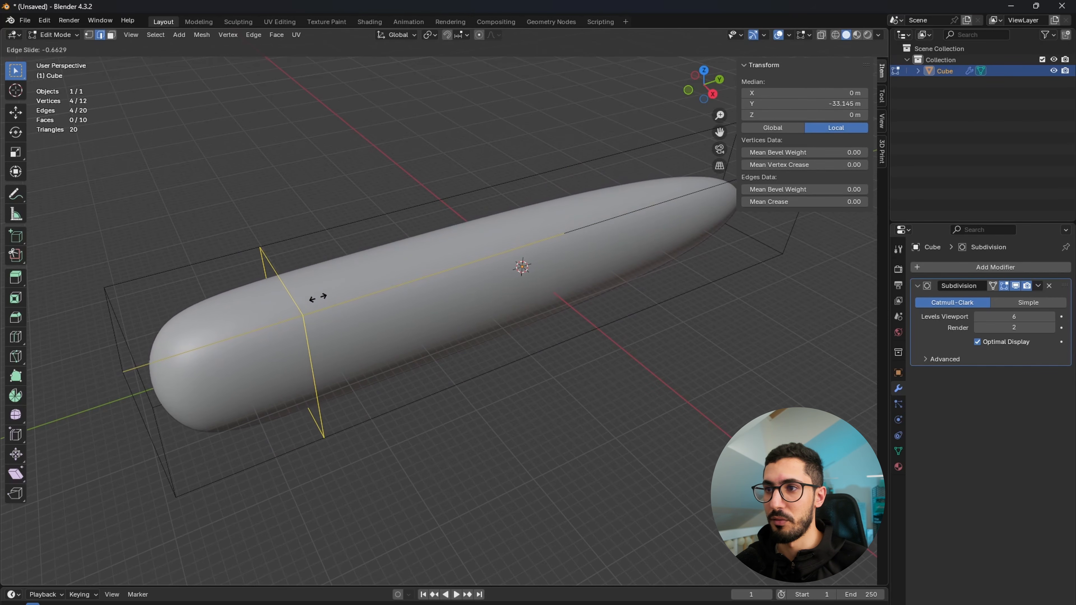
left_click(334, 294)
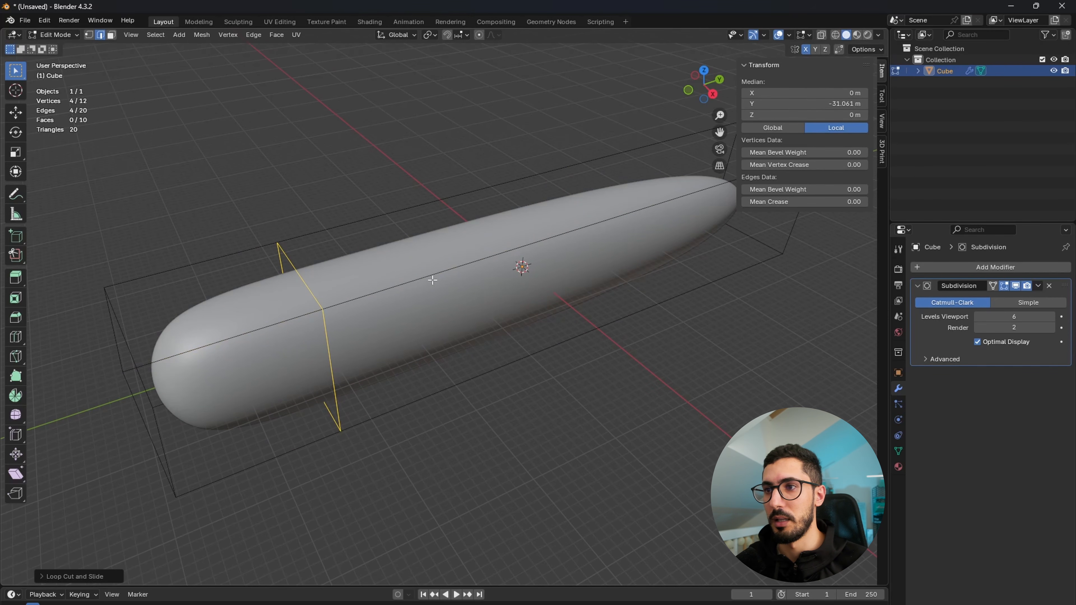
key("ctrl+z")
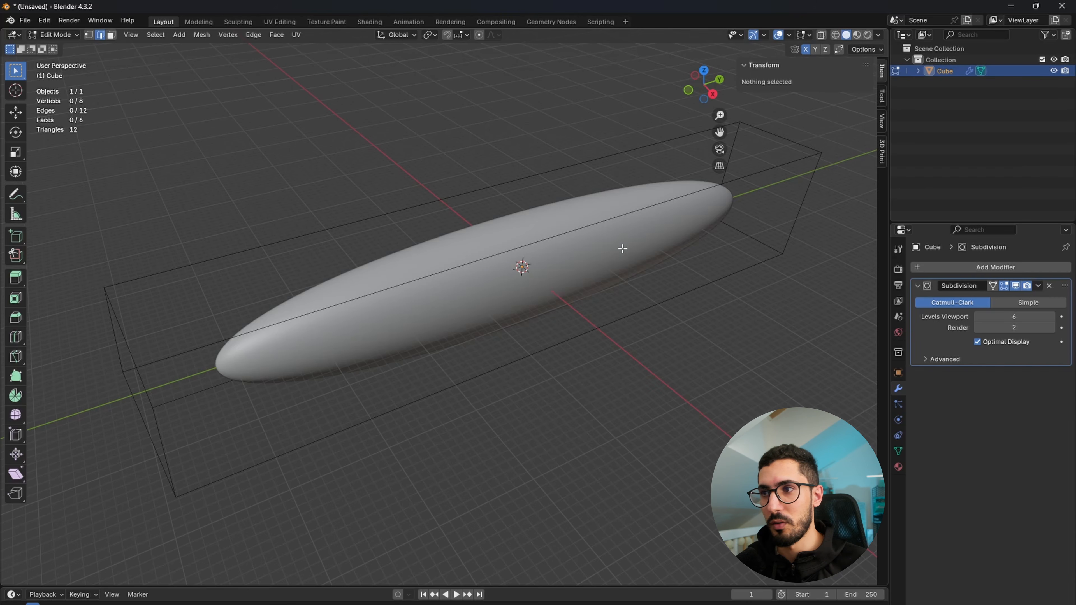
- Try a centred cut with the Loop Cut tool, start moving the new loop, cancel the move, and undo the cut
left_click(16, 336)
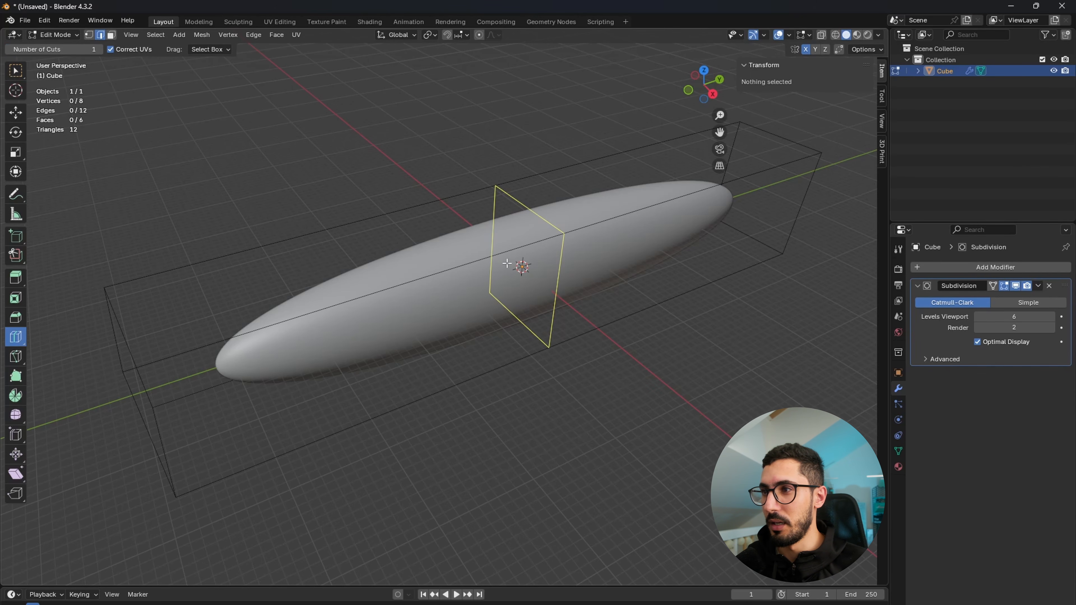
left_click(531, 233)
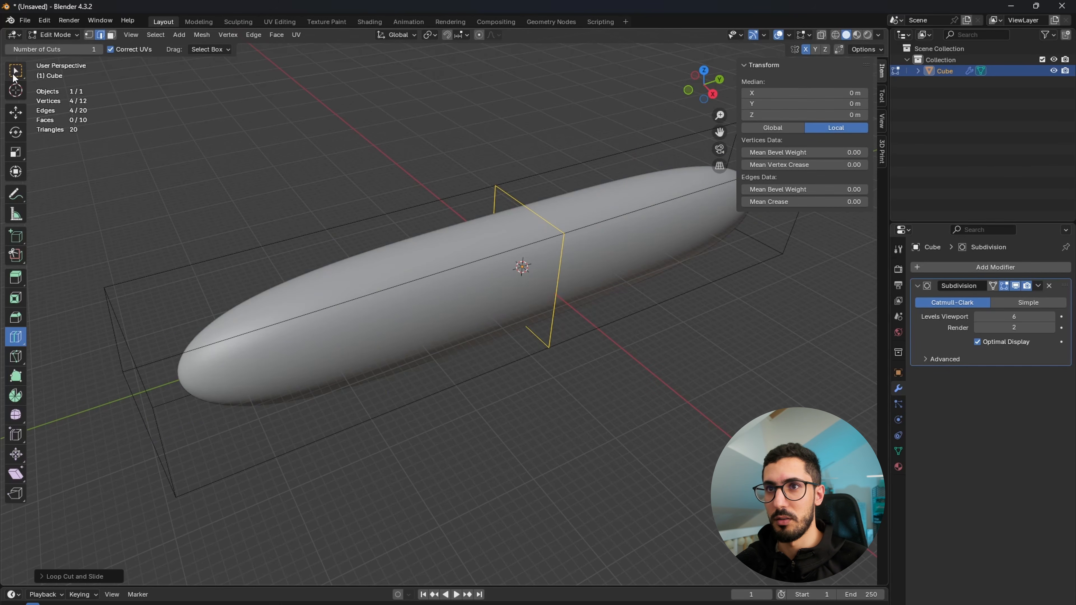
left_click(14, 76)
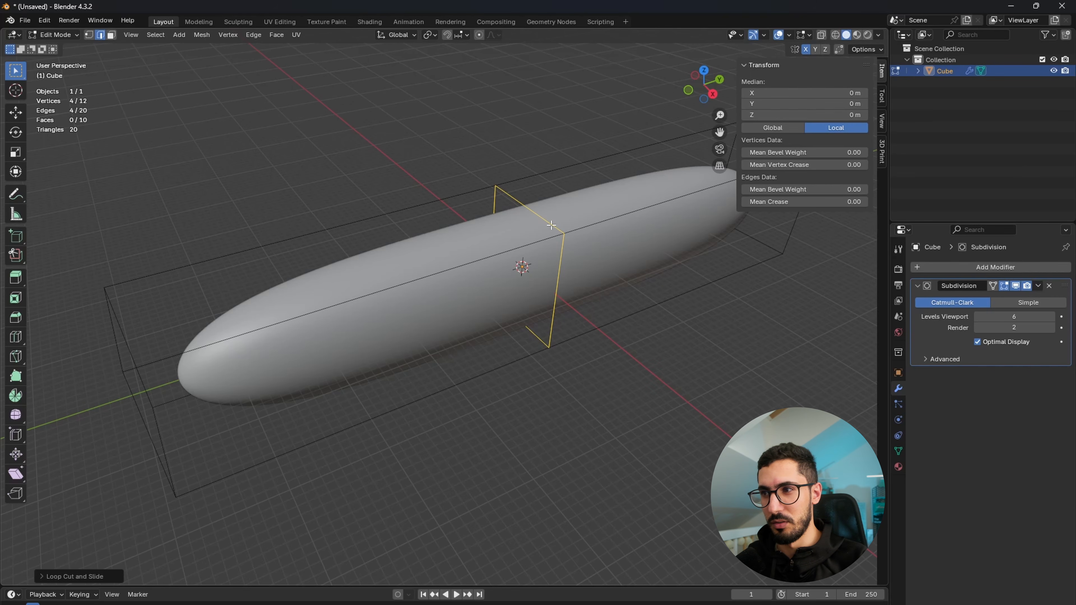
key("g")
key("Escape")
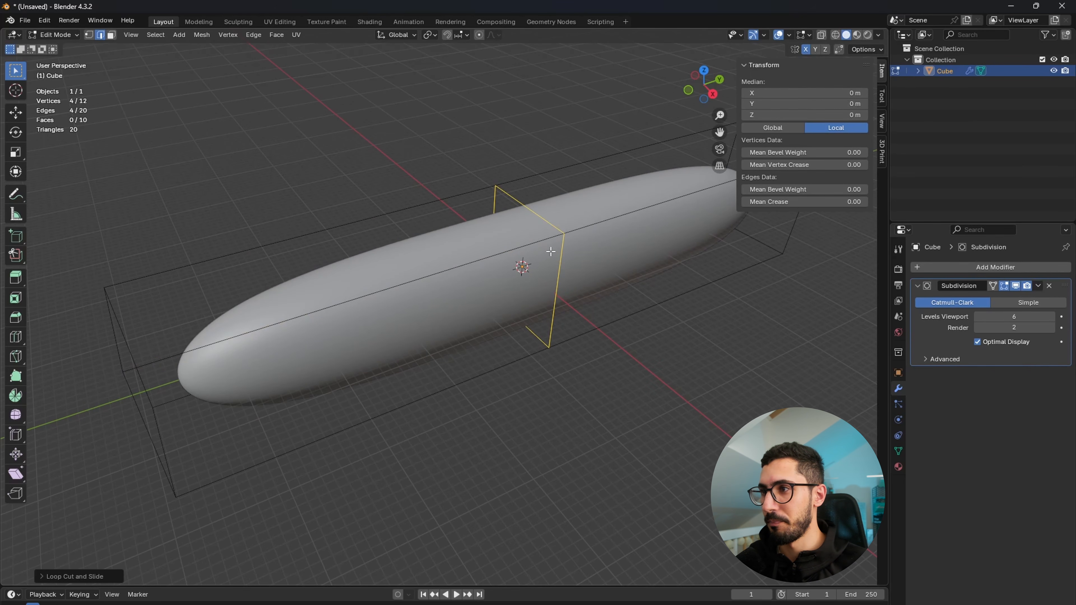
key("ctrl+z")
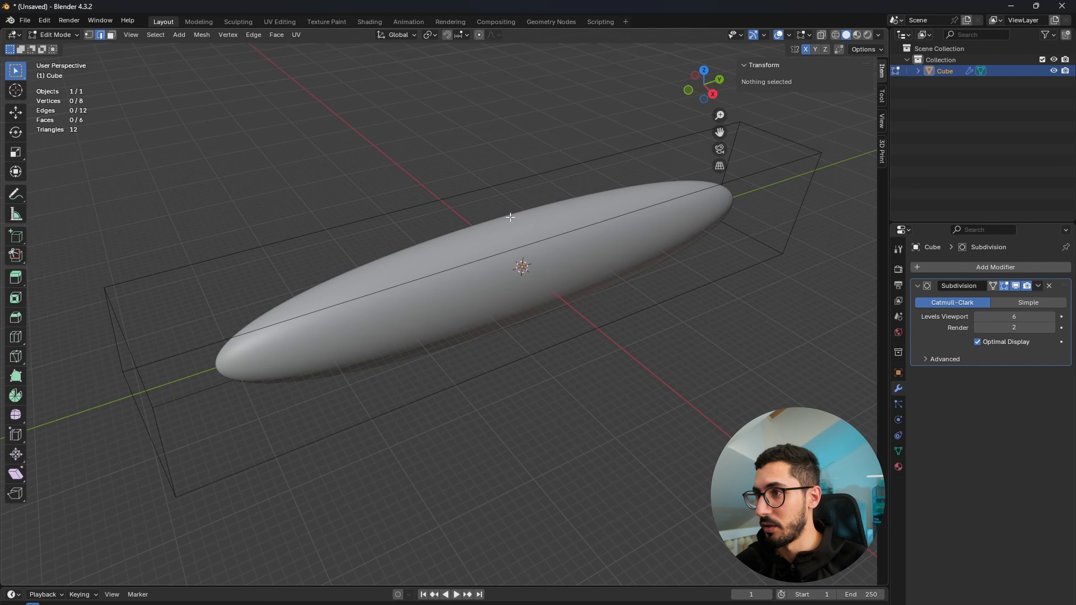
- Add a crosswise loop cut and slide it to about -25 m on Y
key("ctrl+r")
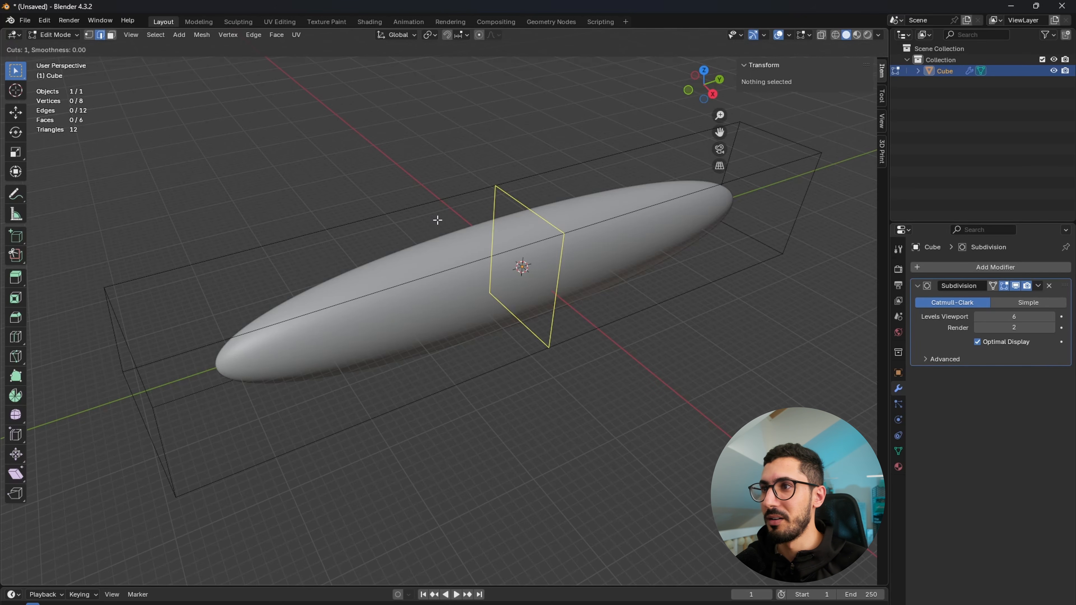
left_click(523, 240)
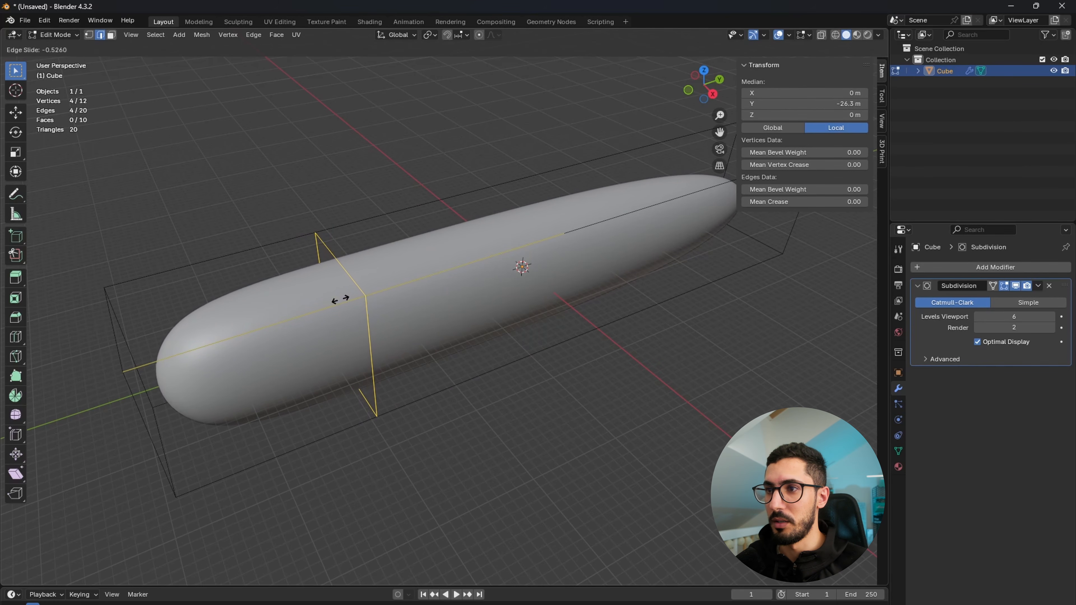
left_click(348, 300)
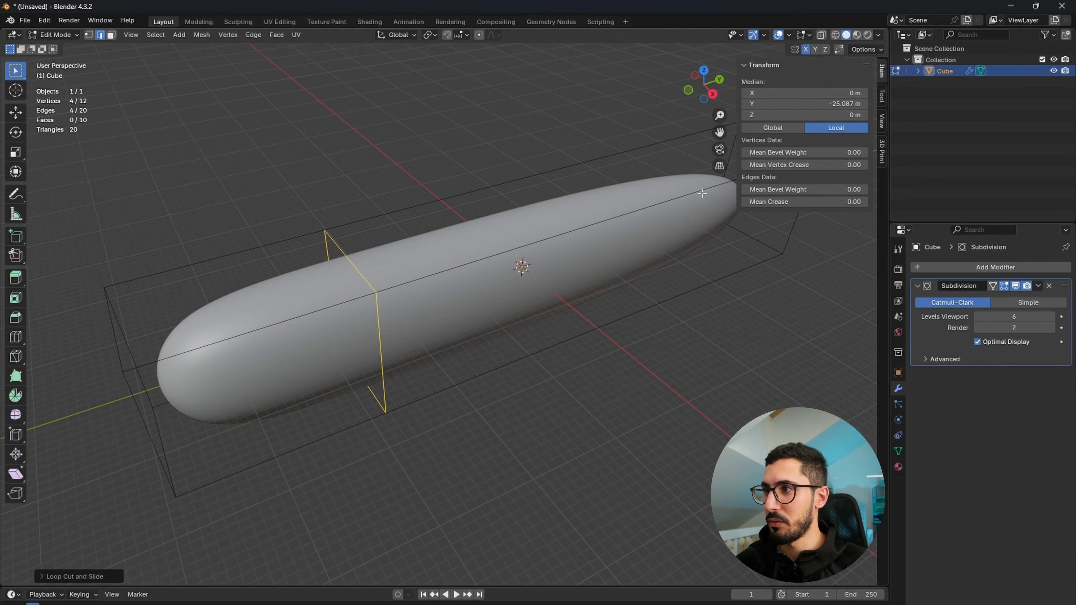
- Add a centred lengthwise loop cut running around the cube along its Y axis, then clear the selection
middle_click_drag(403, 355, 401, 312)
middle_click_drag(456, 397, 397, 329)
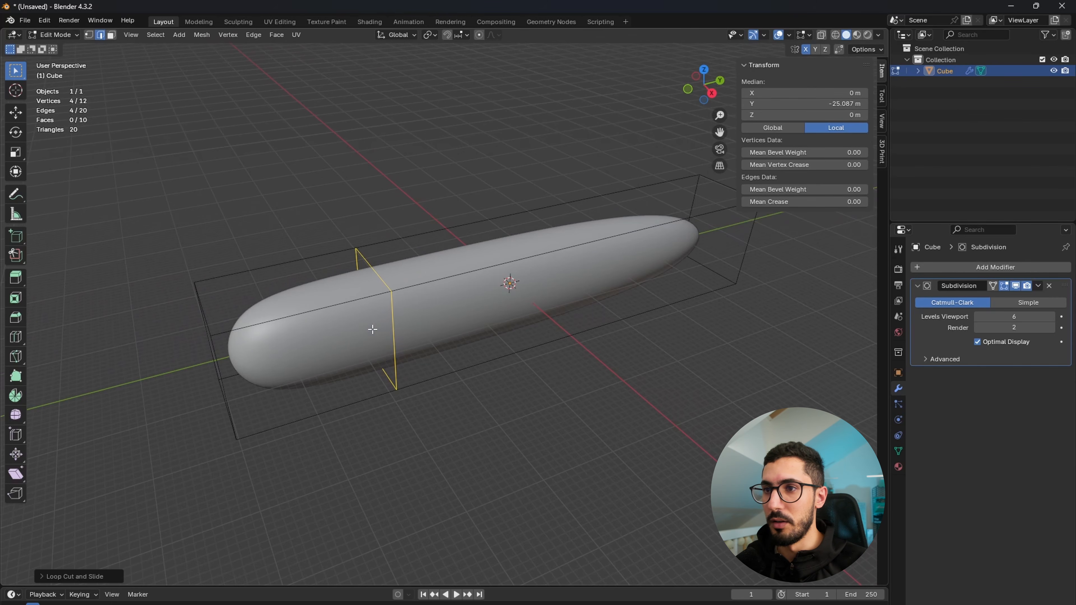
key("ctrl+r")
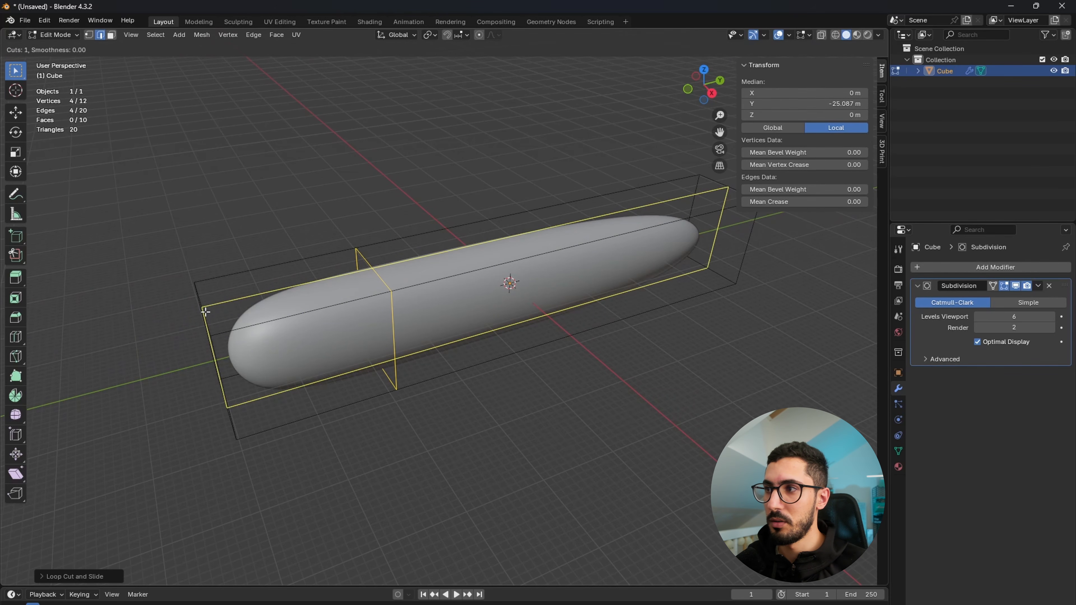
key("Escape")
mouse_move(381, 331)
middle_mouse_down()
mouse_move(372, 312)
mouse_move(403, 330)
mouse_move(399, 340)
middle_mouse_up()
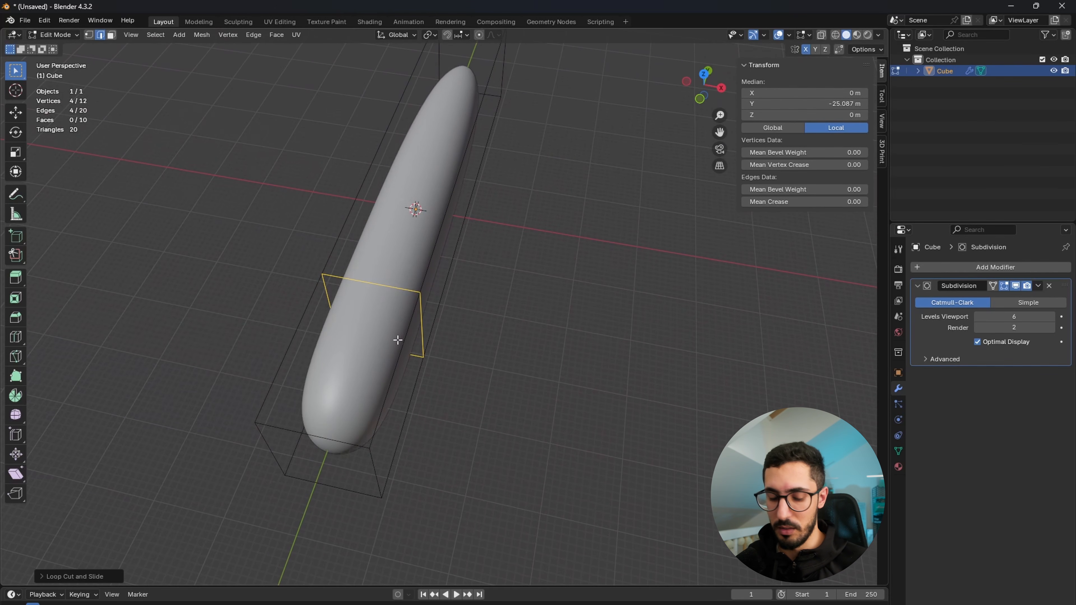
key("ctrl+r")
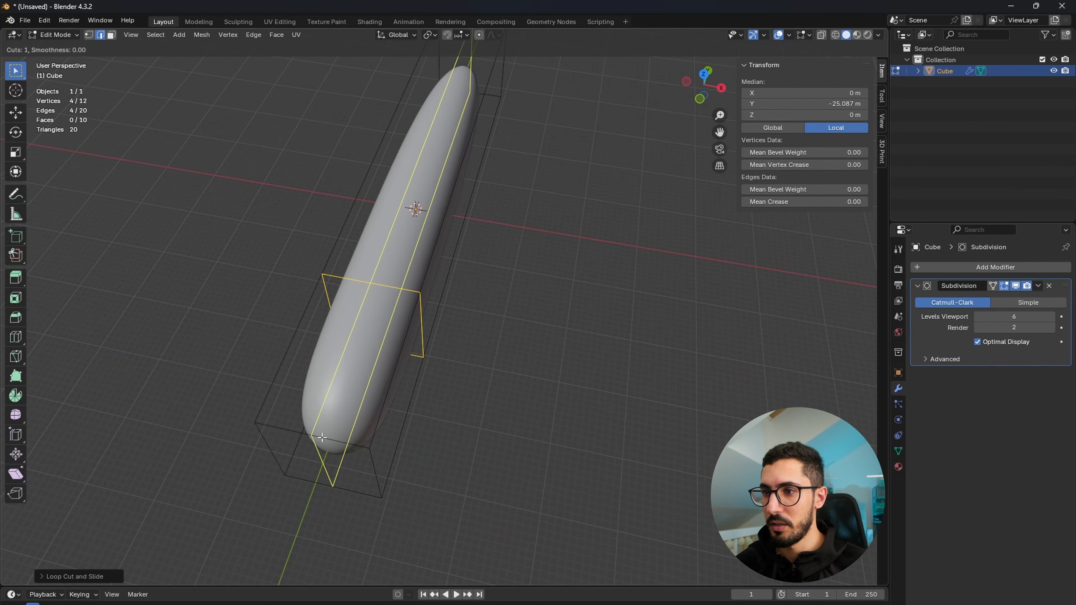
left_click(321, 436)
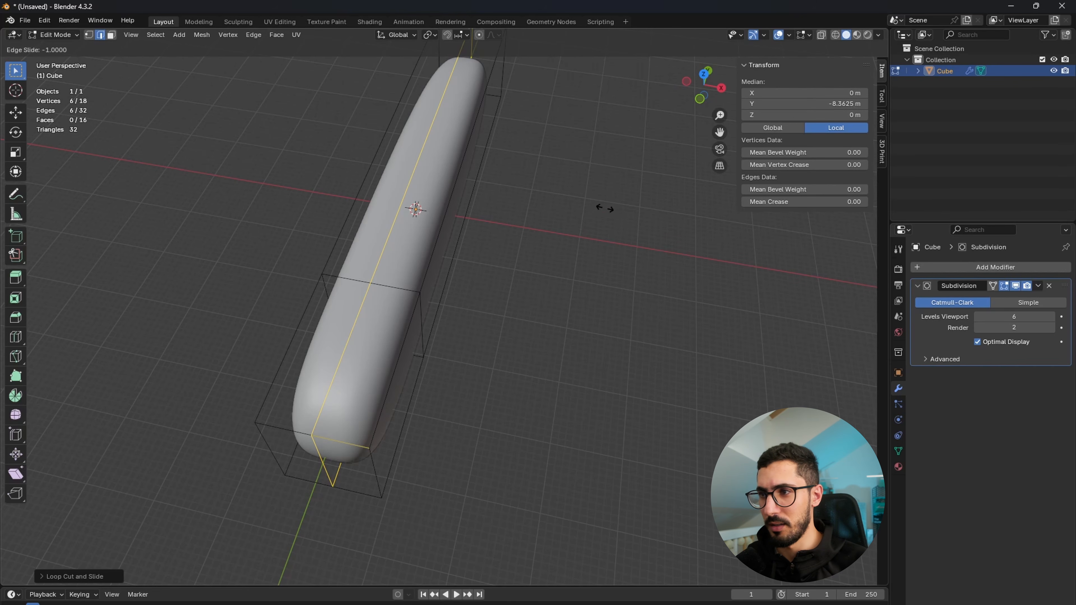
left_click(636, 211)
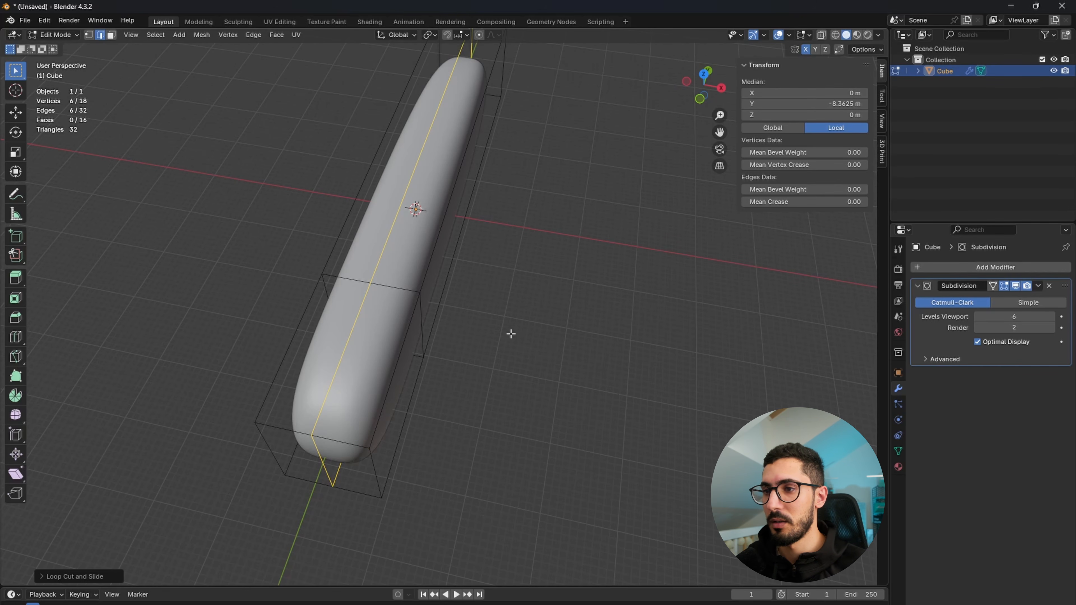
left_click(520, 265)
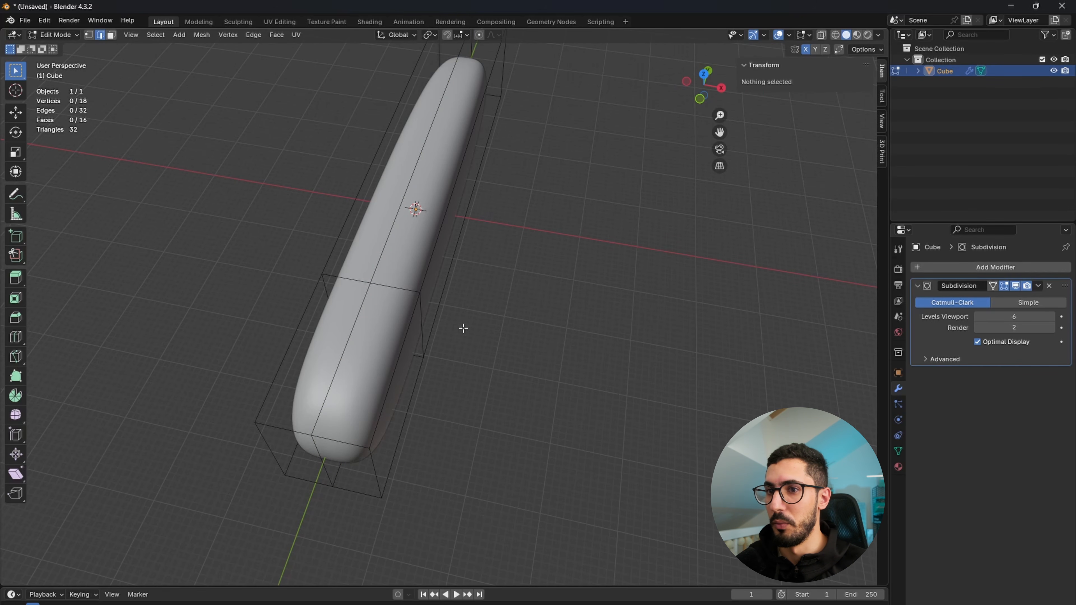
scroll(550, 331, "down", 3)
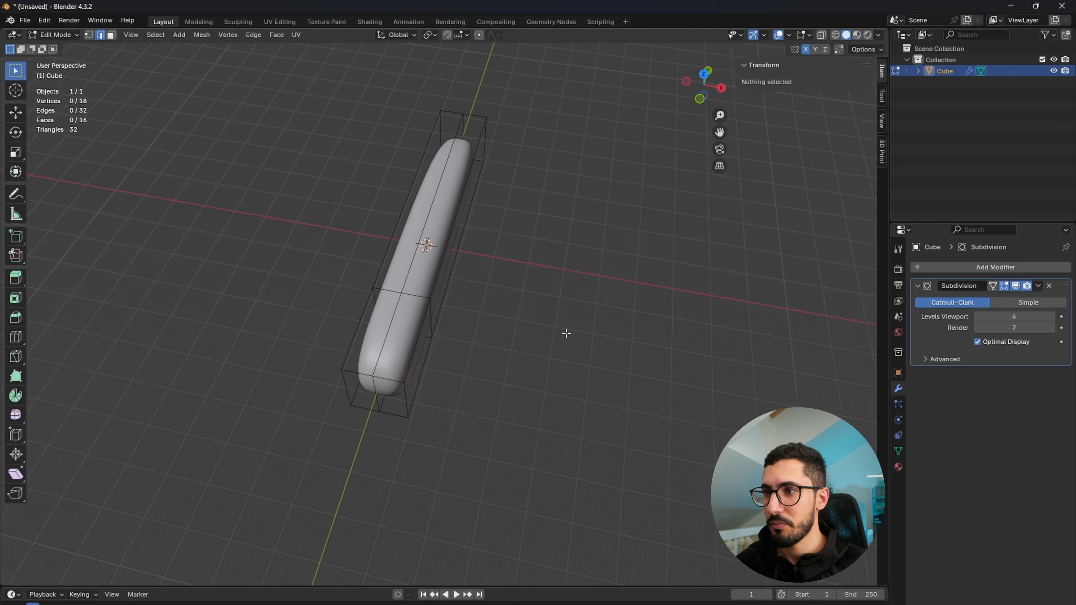
left_click(388, 321)
left_click(516, 346)
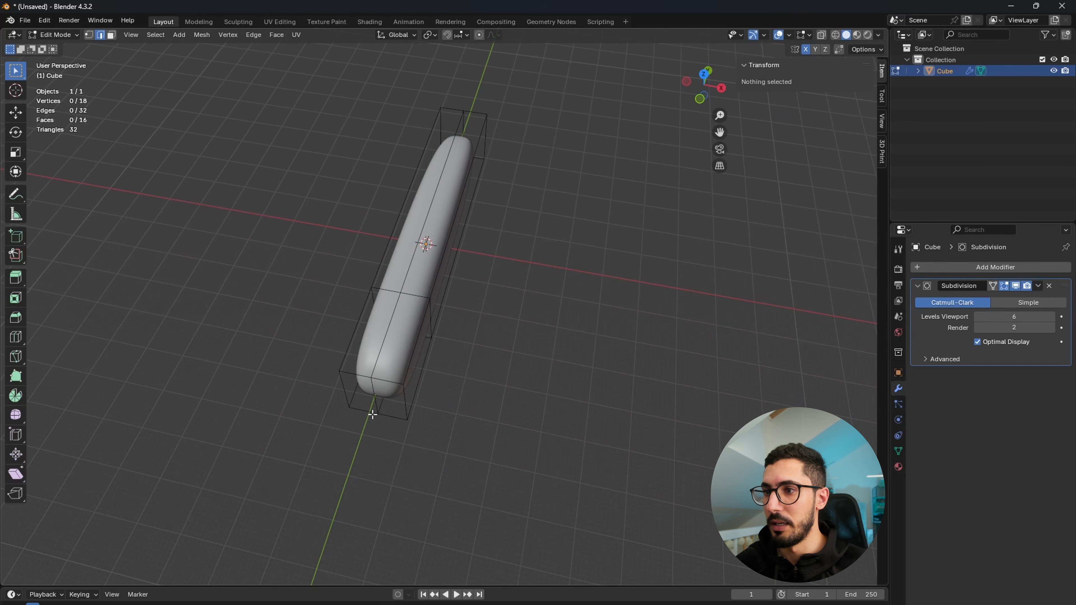
- Add a second crosswise loop cut in the cube's uncut positive-Y half, slide it into place, and deselect it
middle_click_drag(487, 351, 424, 321)
key("ctrl+r")
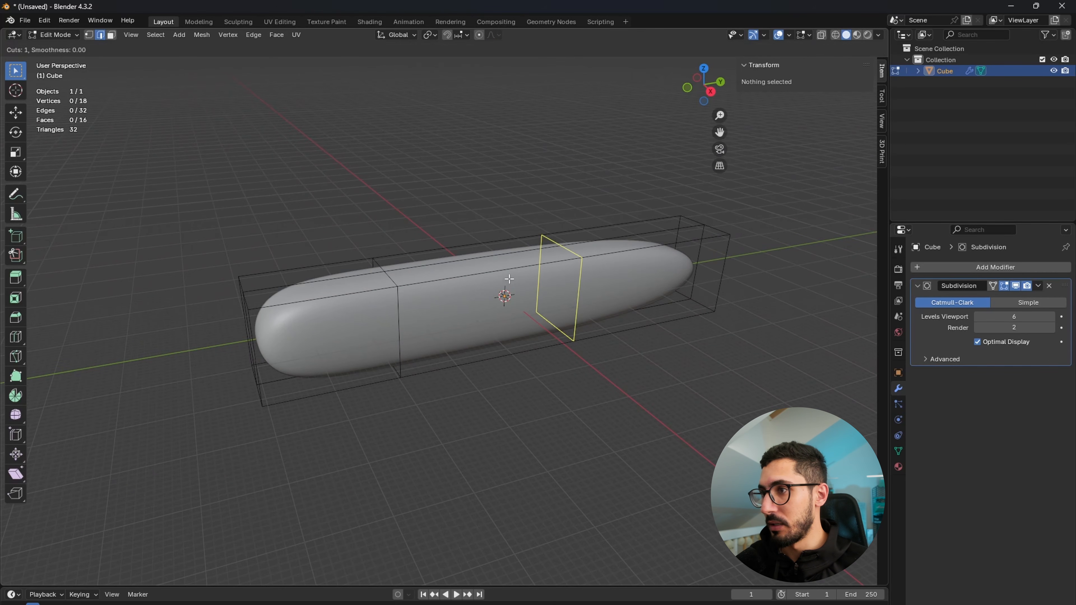
left_click(521, 280)
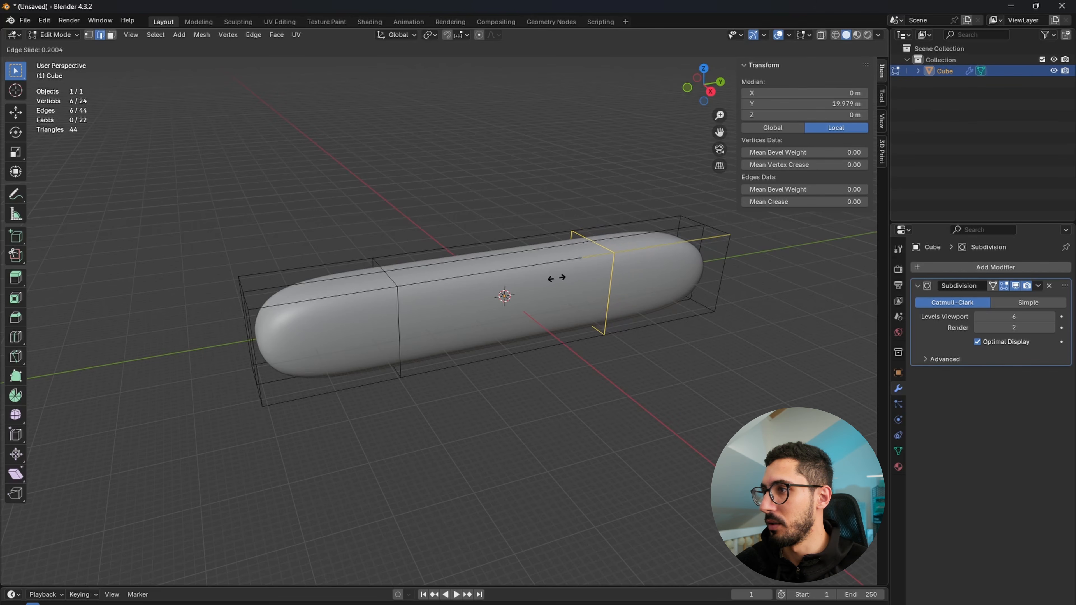
left_click(511, 287)
left_click(582, 385)
middle_click_drag(582, 385, 552, 390)
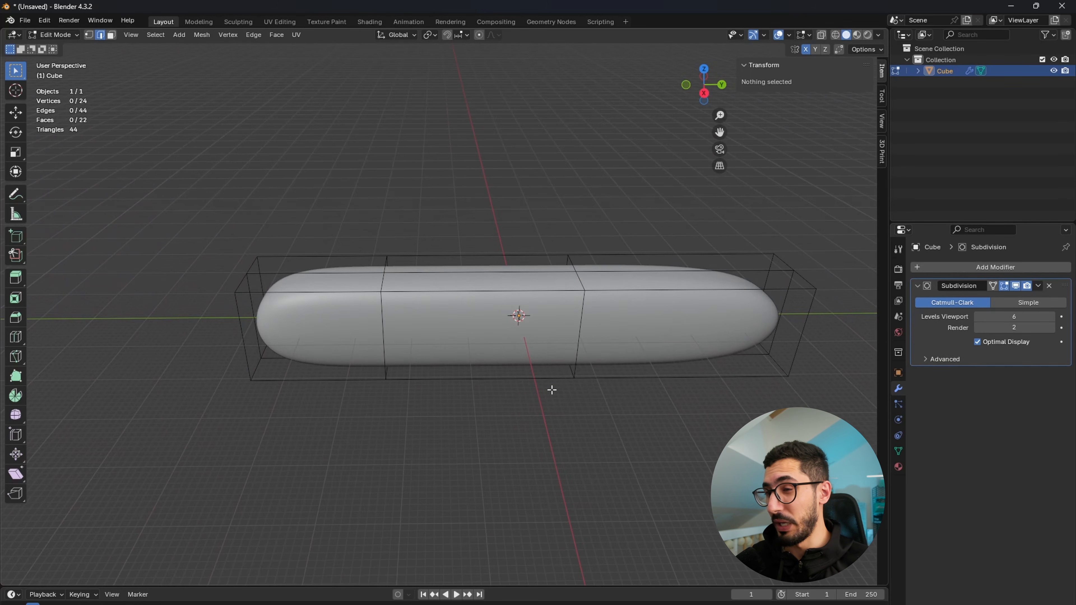
- Switch to vertex selection and leave Edit Mode for Object Mode
key("1")
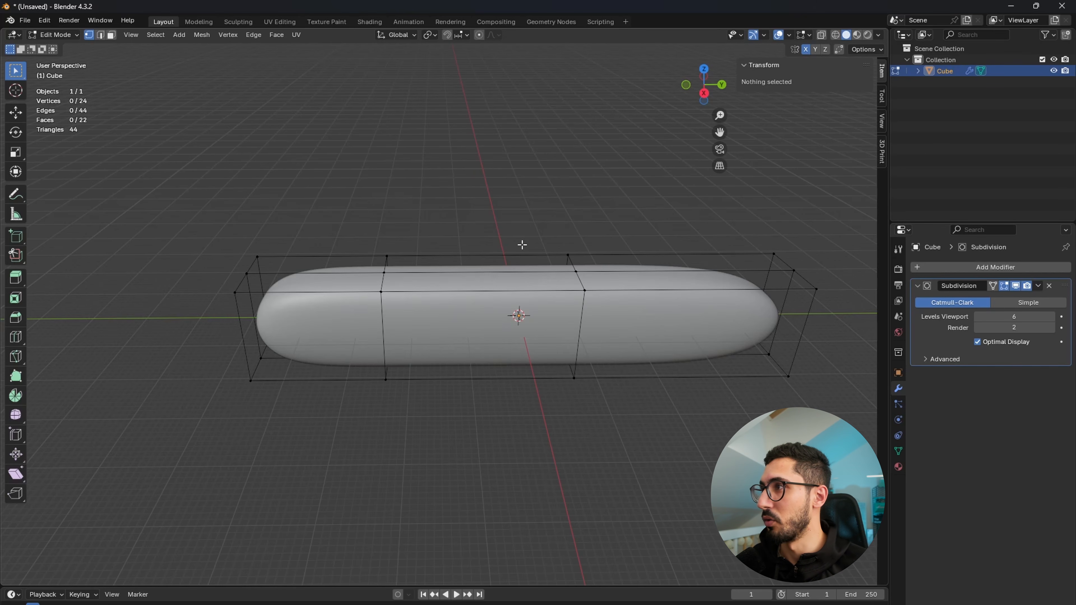
key("Tab")
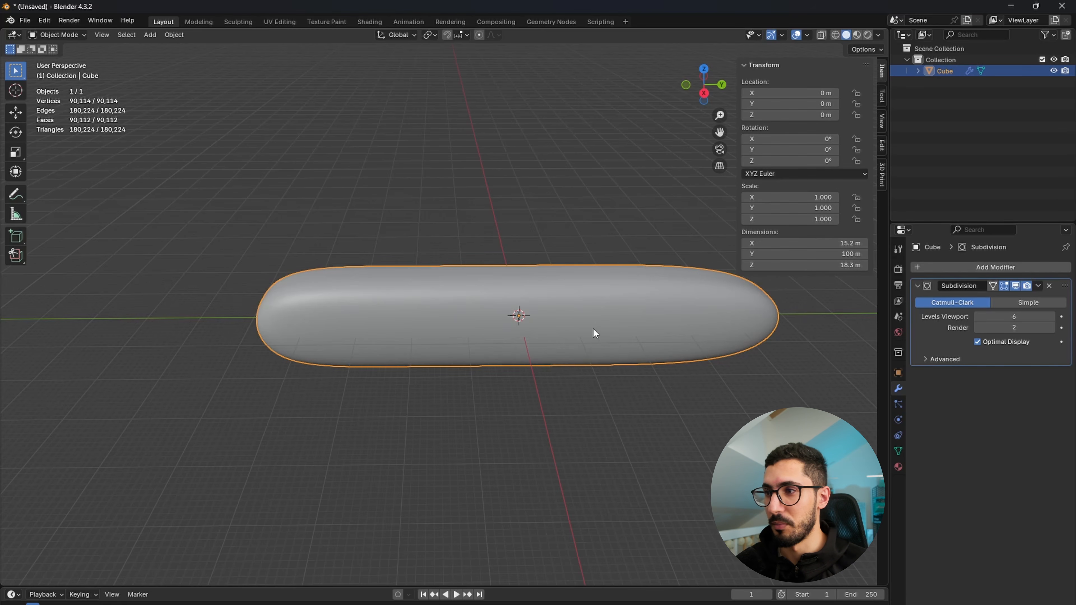
- Try freely moving, scaling and rotating the whole object, cancelling each transform
key("g")
right_click(606, 223)
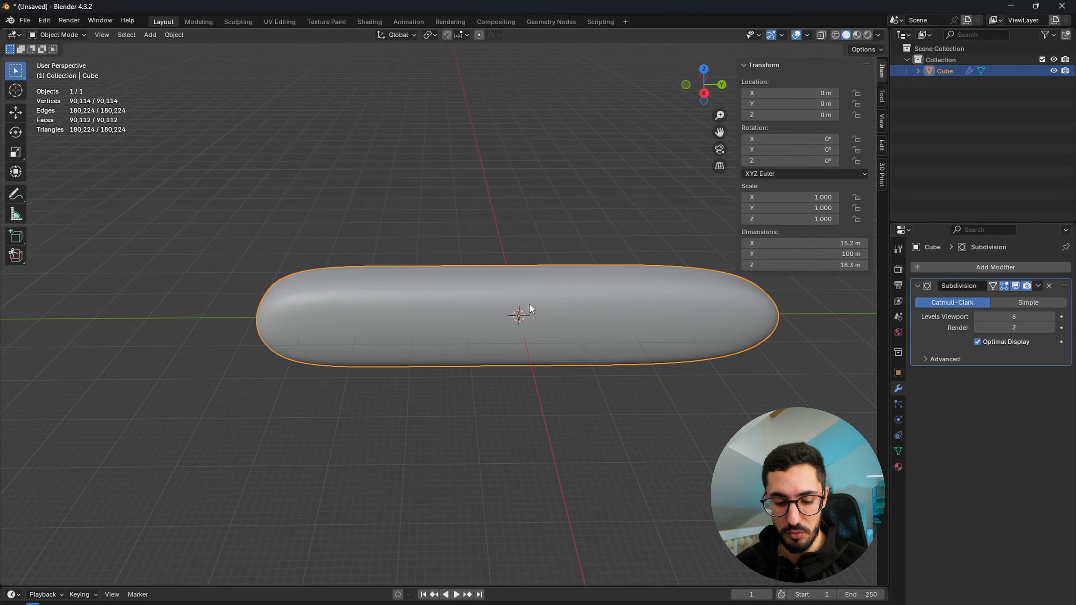
key("s")
right_click(699, 378)
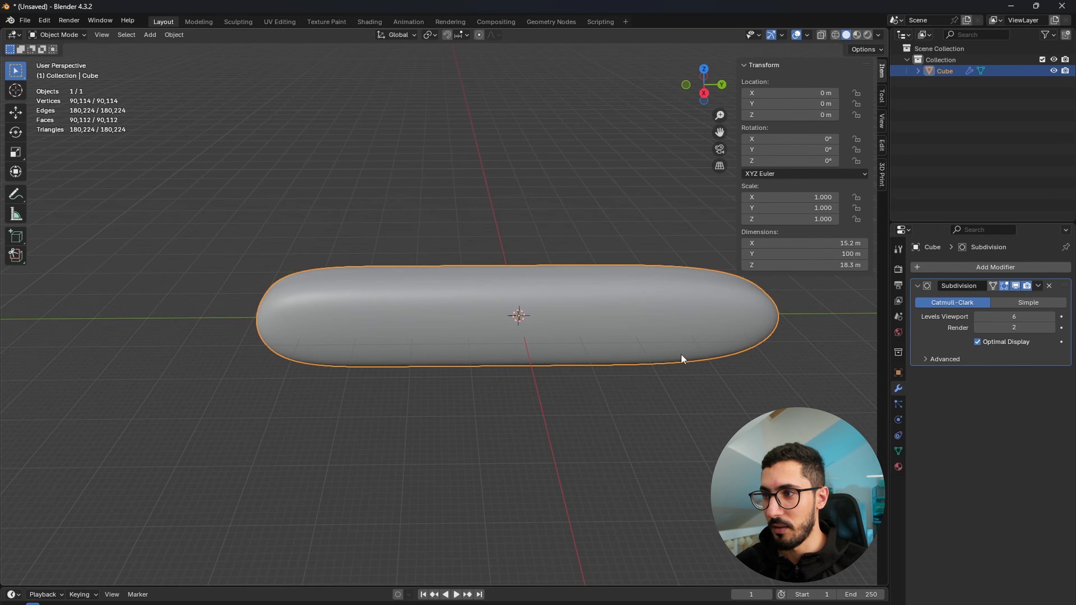
key("r")
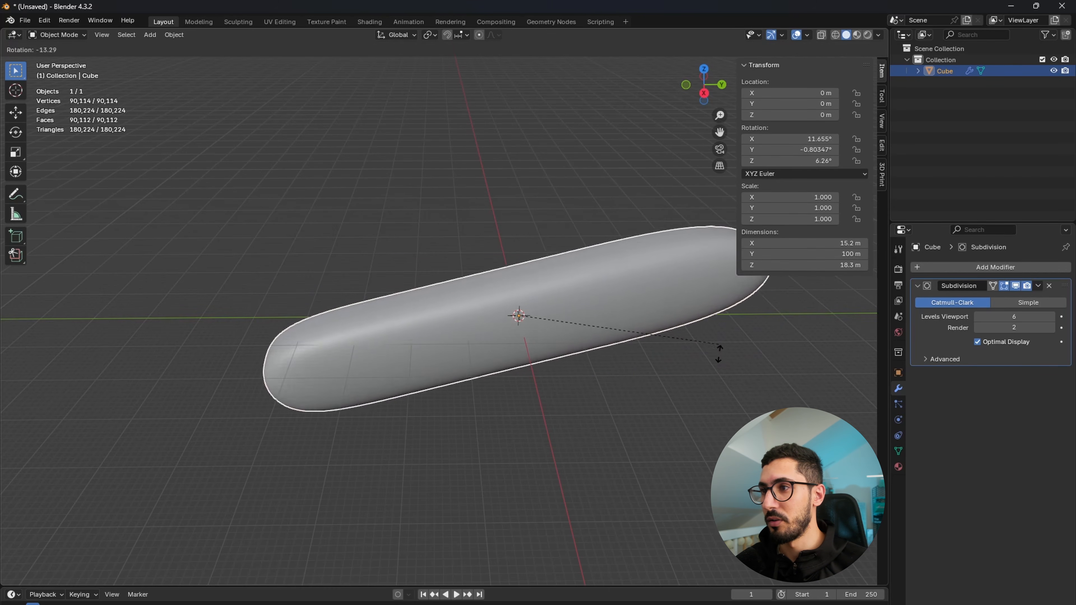
right_click(639, 333)
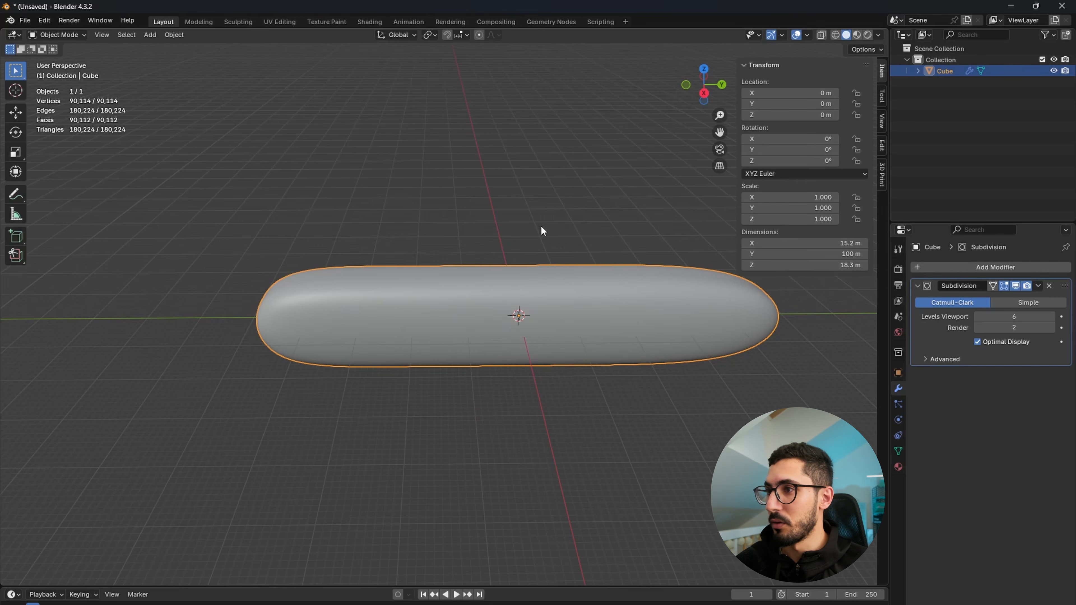
- Try changing the object's X scale, X rotation and X location (to about -17.34 m) through its transform values, undoing each change
left_click_drag(795, 198, 836, 198)
key("ctrl+z")
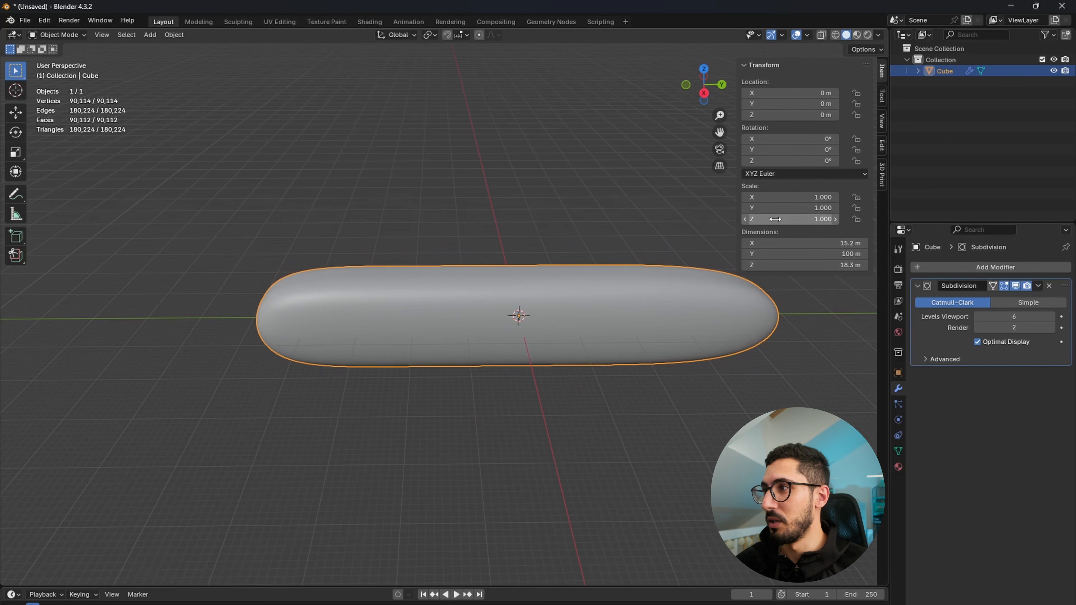
left_click_drag(826, 139, 859, 139)
key("ctrl+z")
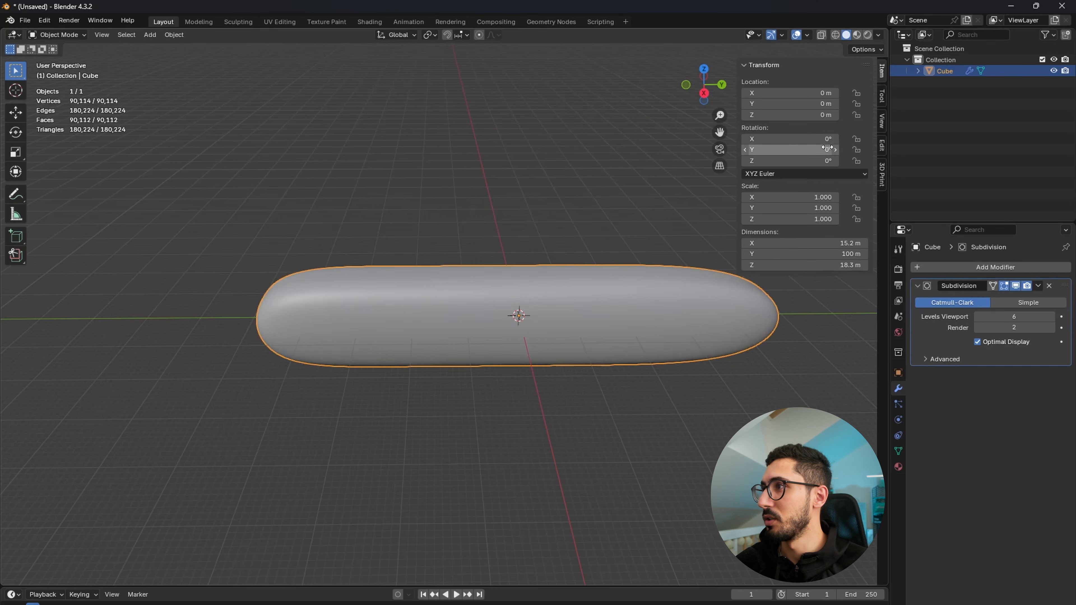
left_click_drag(826, 92, 786, 92)
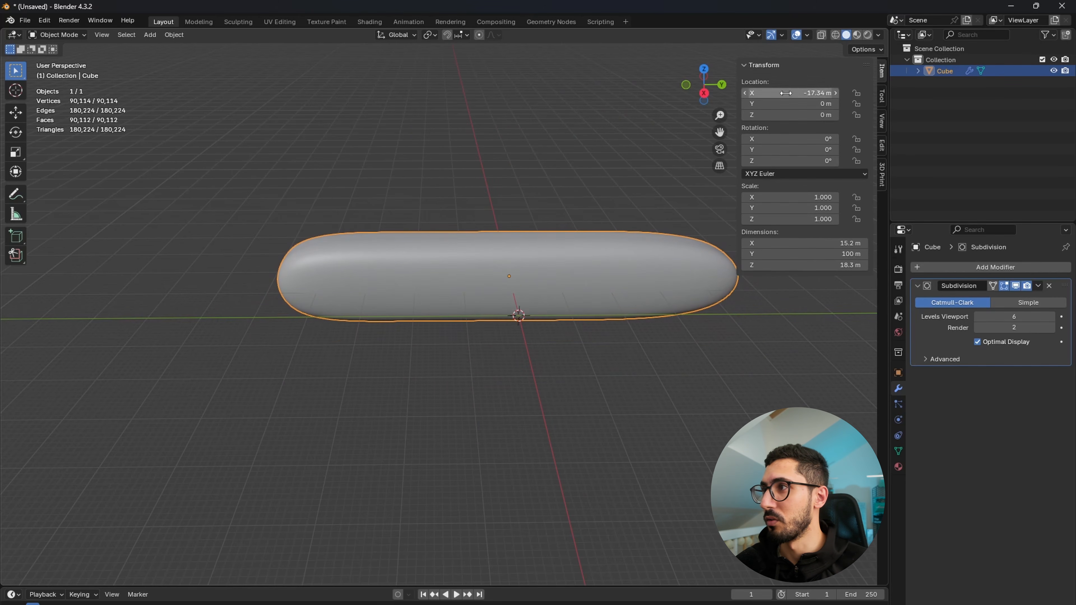
key("ctrl+z")
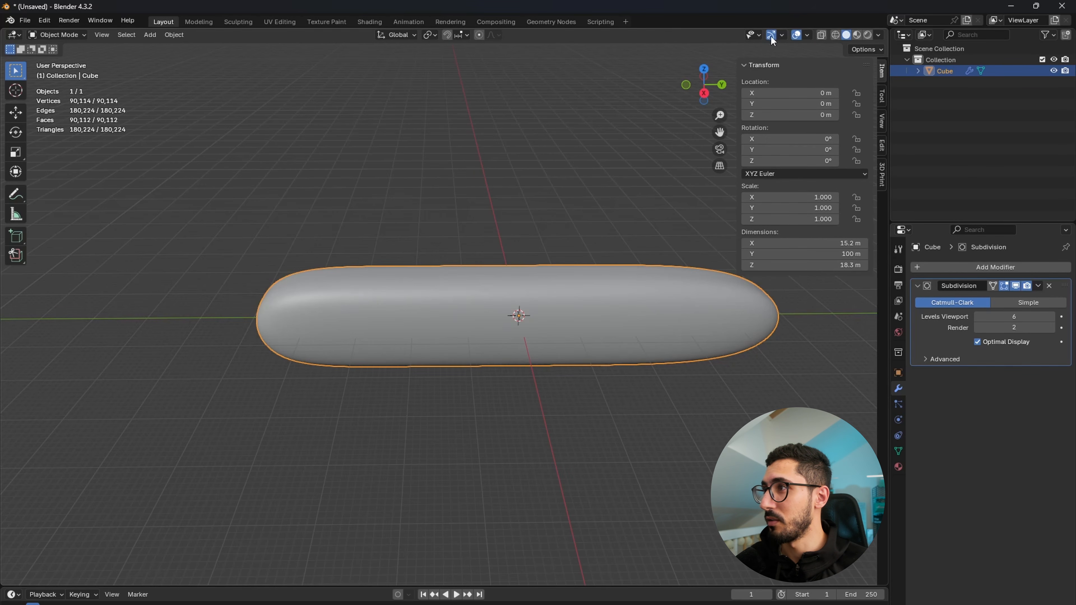
- Enable the Move, Rotate and Scale object gizmos in the viewport
left_click(782, 35)
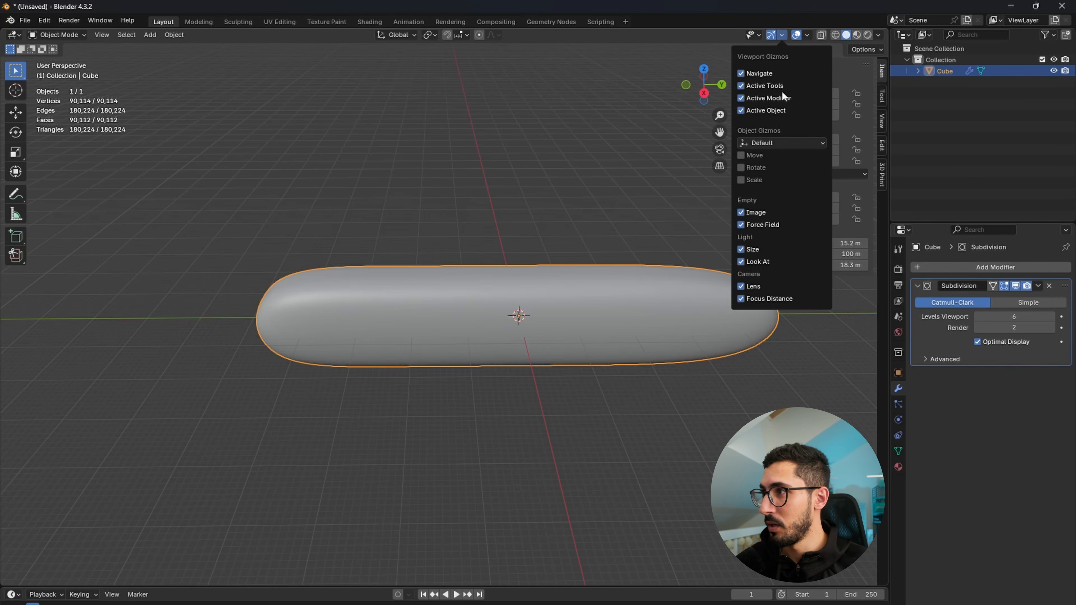
left_click(742, 155)
left_click(740, 167)
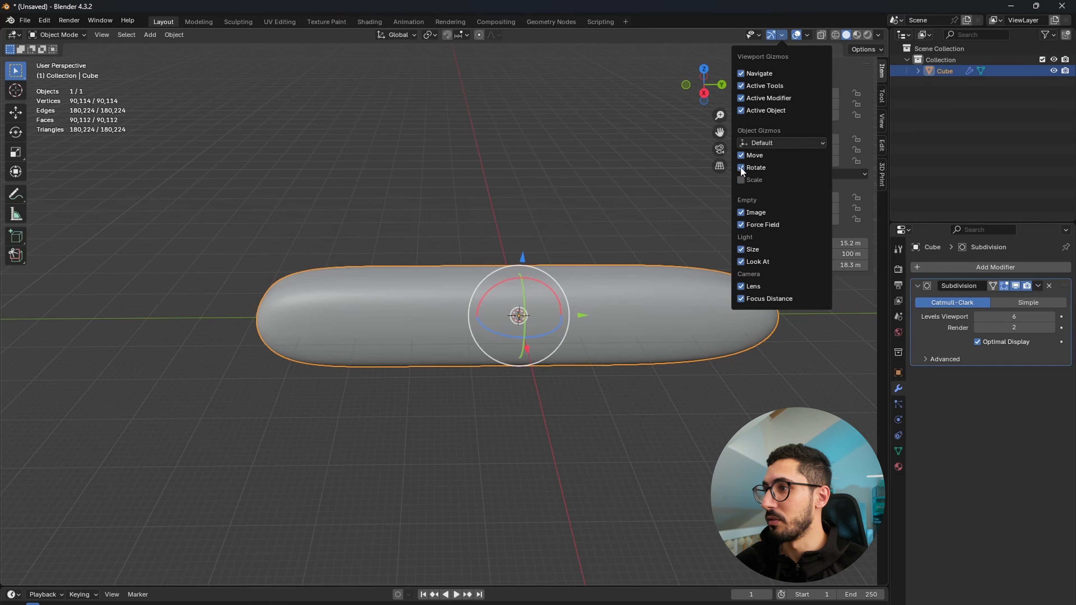
left_click(741, 179)
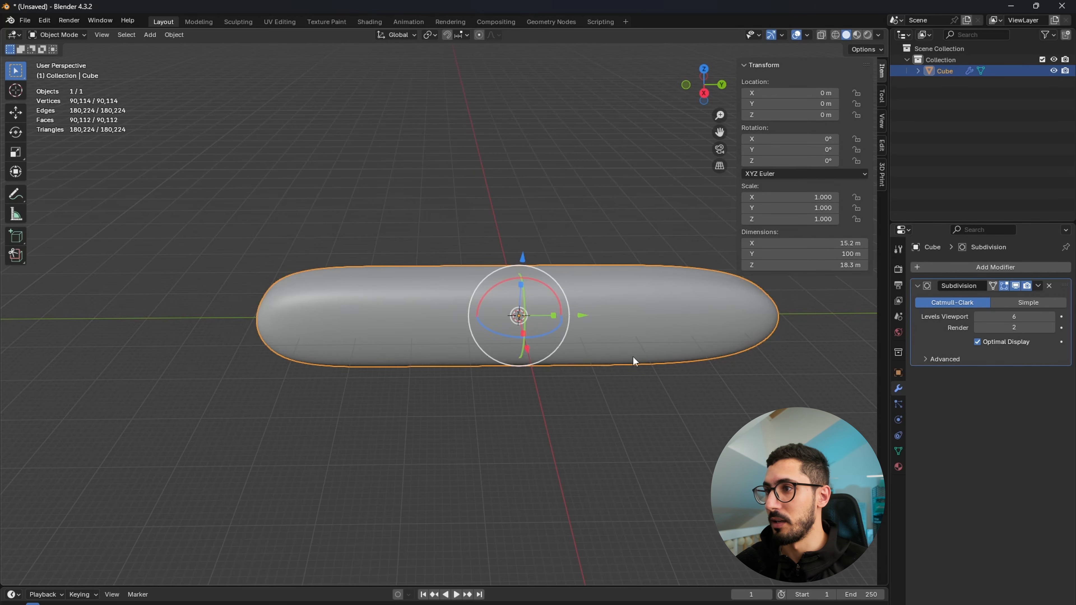
- Try moving the object with the gizmo arrows about 20.9 m up on Z, then along X and Y, undoing each move
middle_click_drag(622, 394, 511, 284)
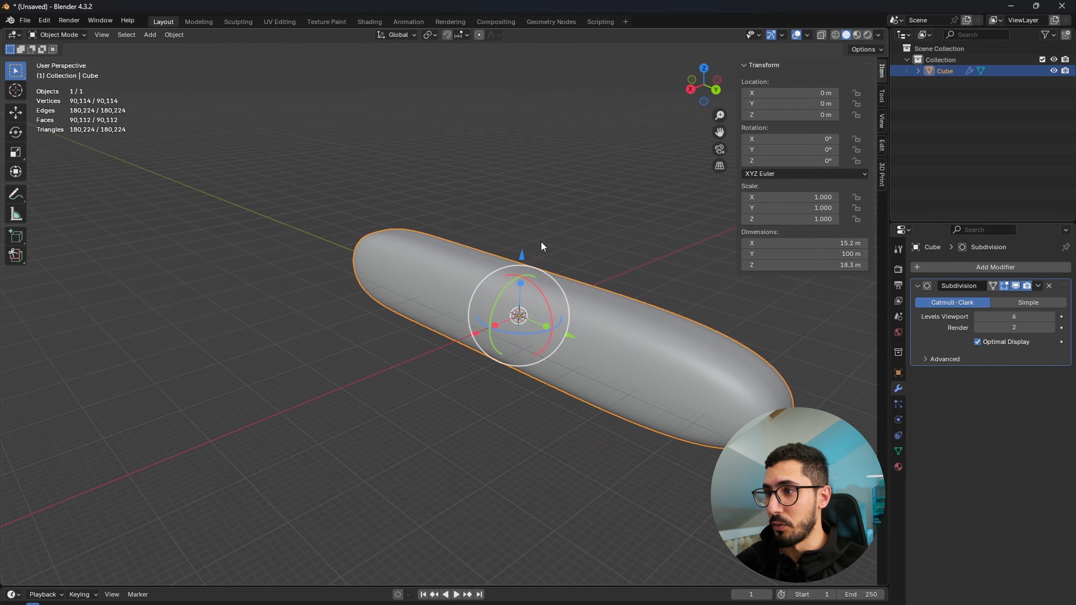
scroll(533, 251, "up", 3)
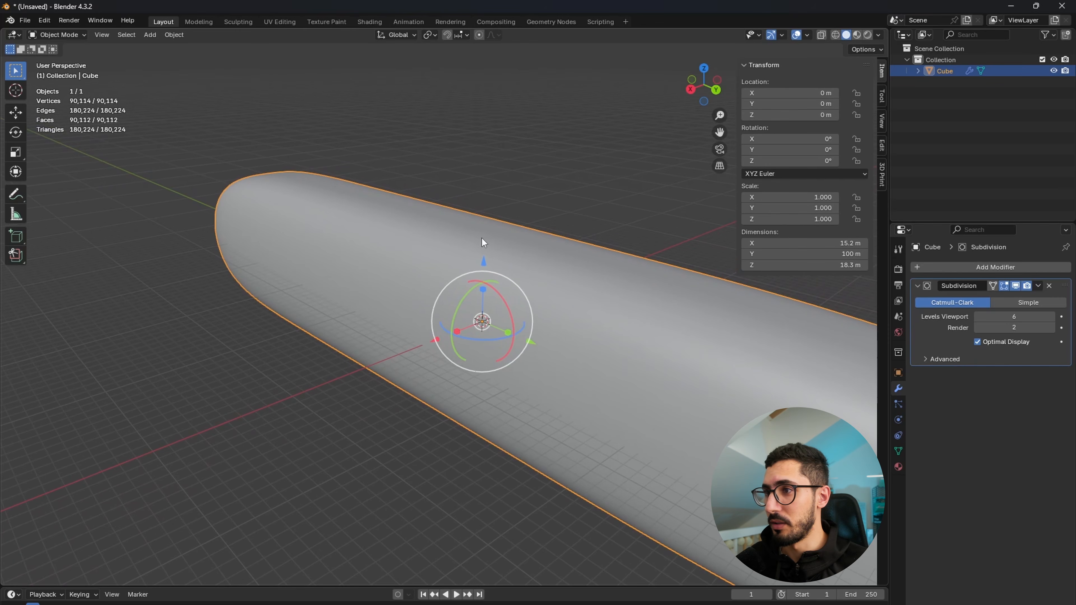
left_click_drag(484, 258, 492, 526)
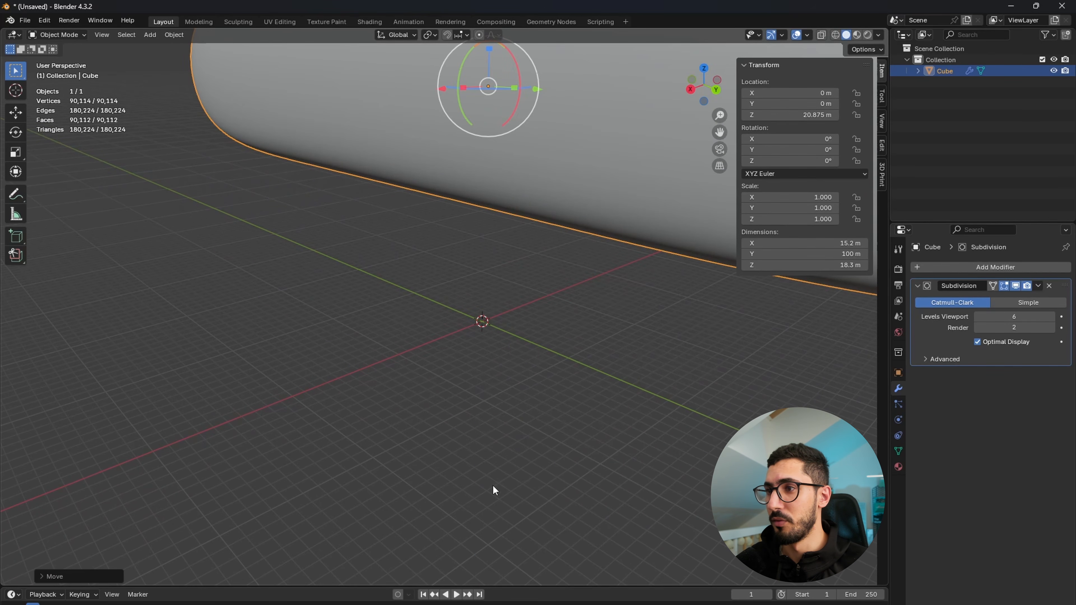
key("ctrl+z")
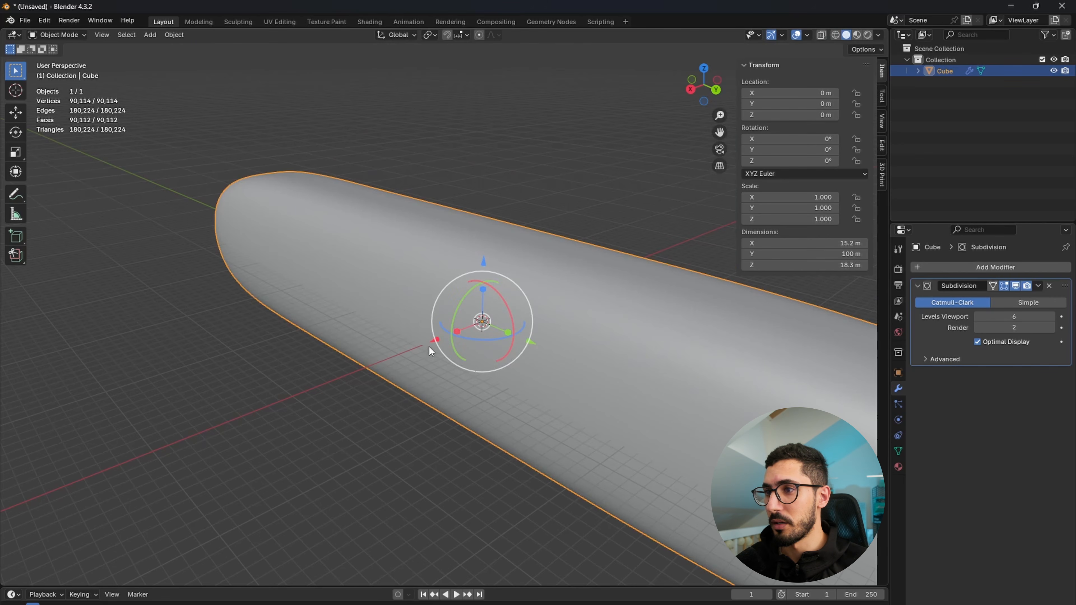
left_click_drag(428, 346, 158, 428)
key("ctrl+z")
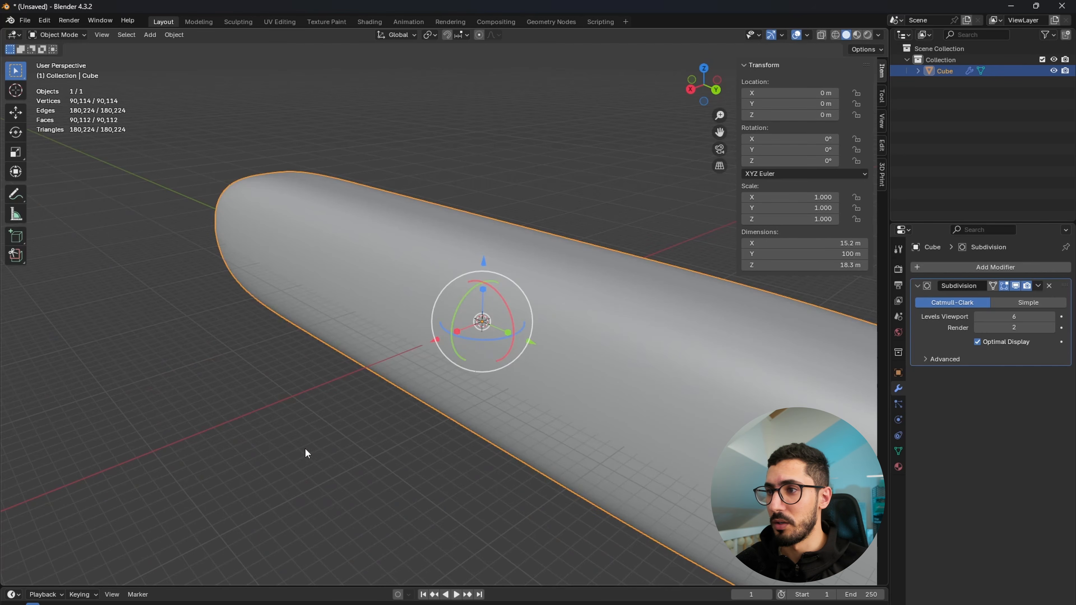
left_click_drag(532, 343, 615, 392)
key("ctrl+z")
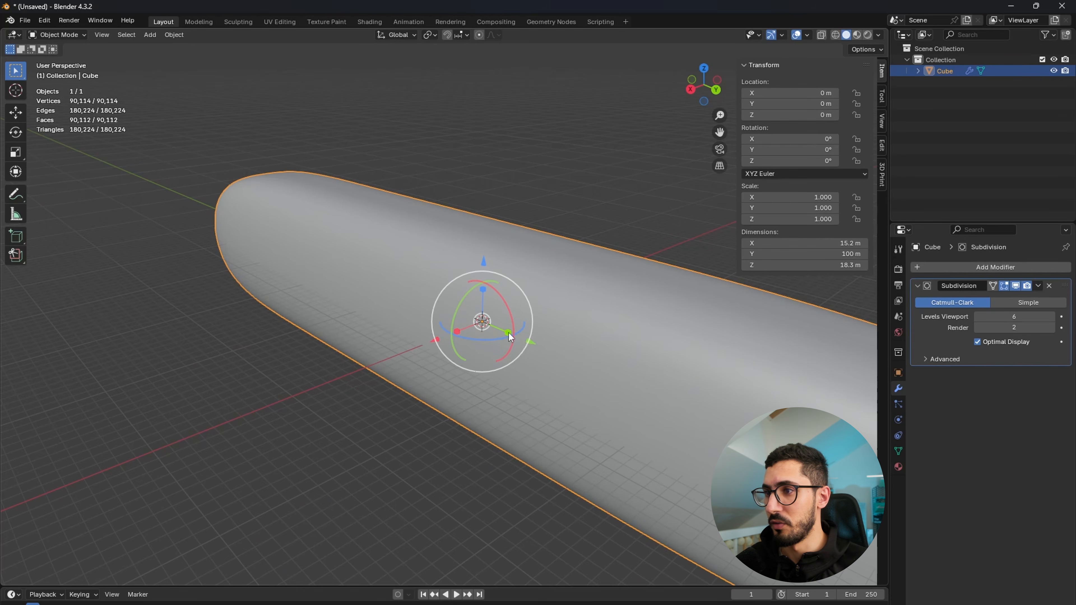
- Try scaling the object along Y and rotating it about Z with the gizmo handles, cancelling both
left_click_drag(508, 333, 470, 309)
key("Escape")
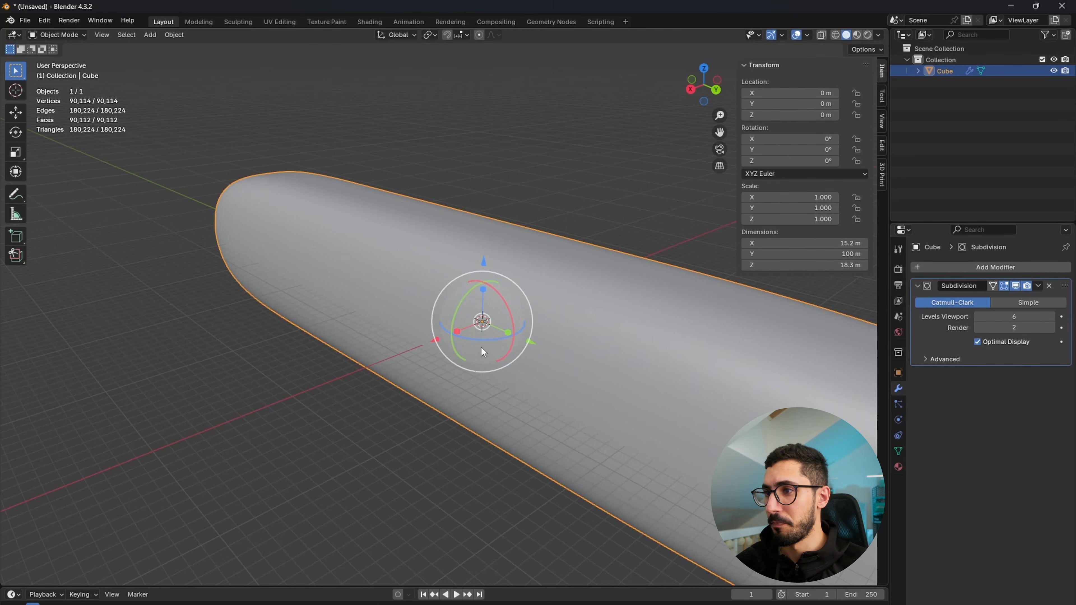
left_click_drag(481, 339, 596, 283)
key("Escape")
- Return the cube to Edit Mode with the whole object in view
scroll(514, 276, "down", 5)
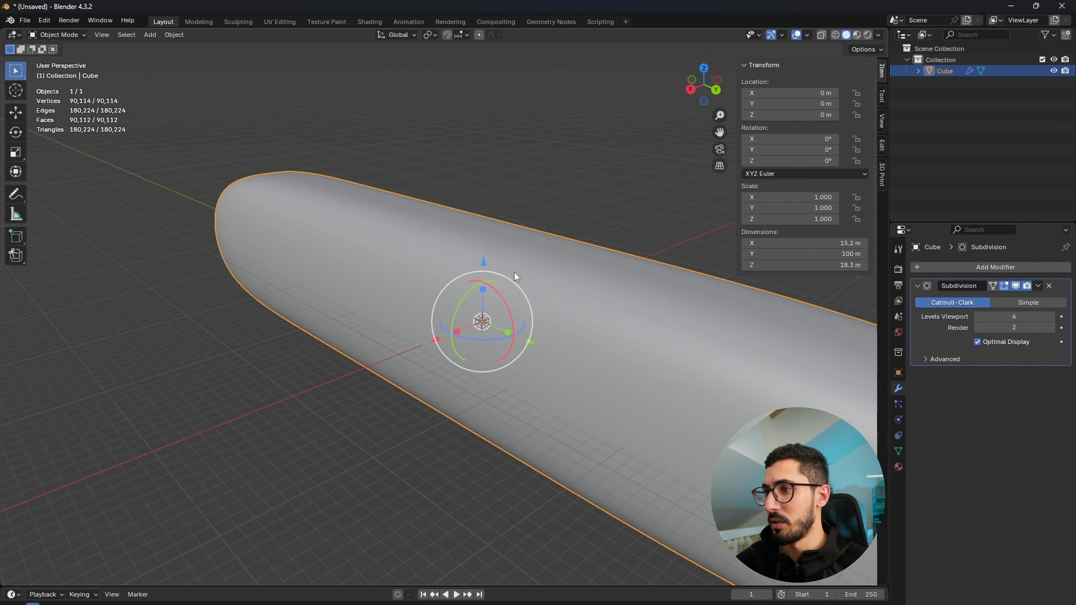
scroll(508, 388, "up", 1)
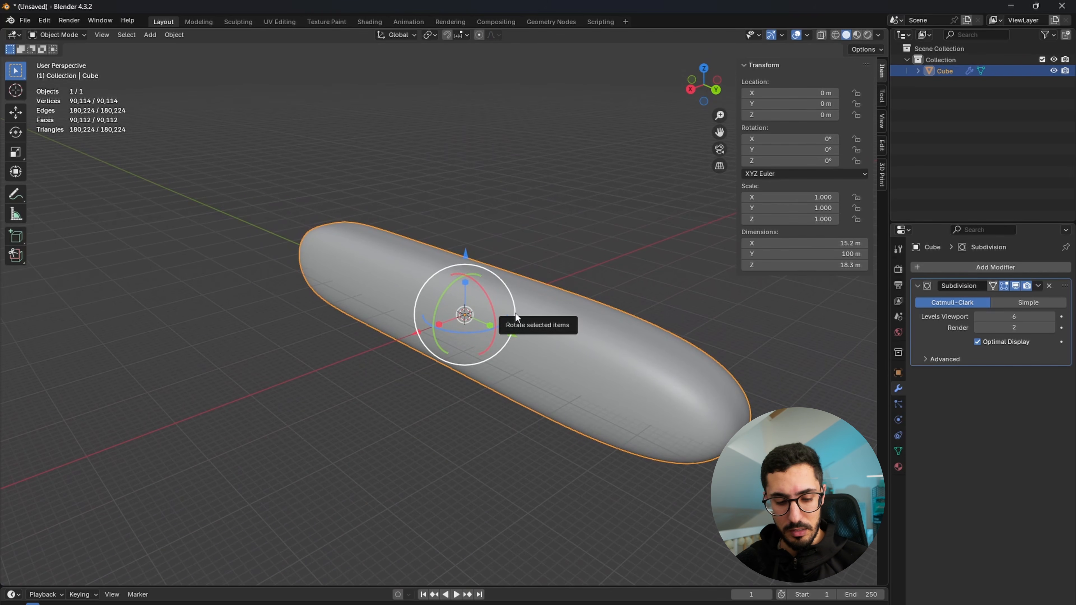
key("Tab")
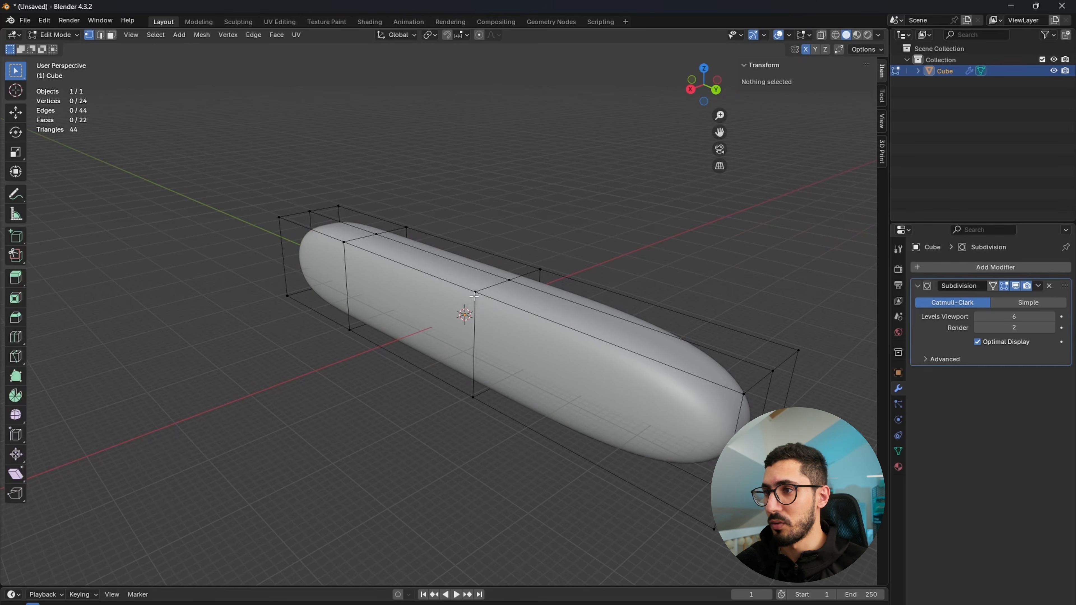
- Try lowering the top face near the +Y end about 6.4 m along Z, then cancel and clear the selection
left_click_drag(428, 308, 358, 335)
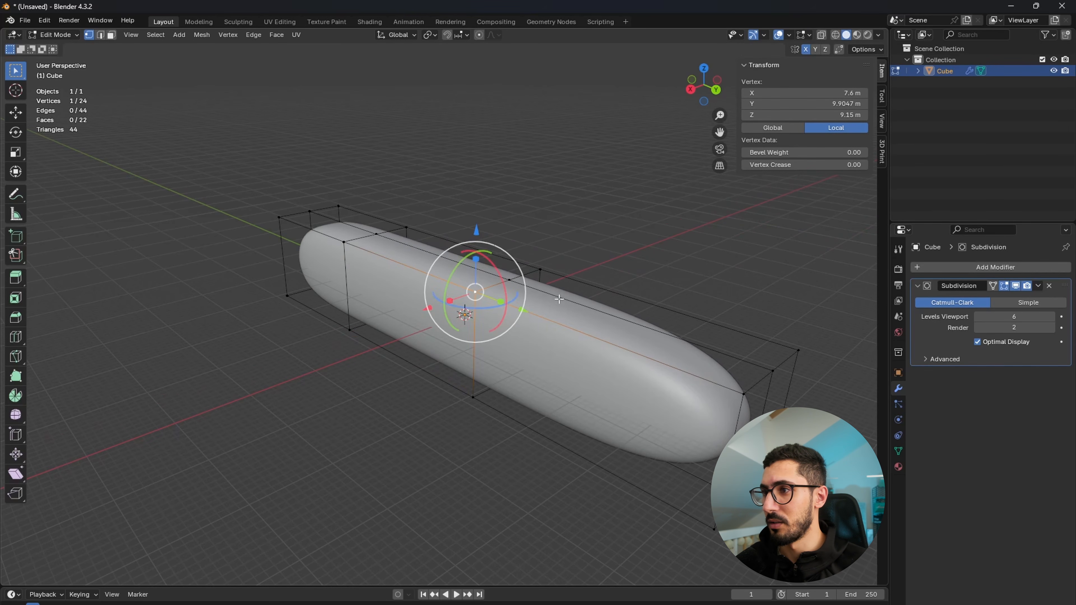
left_click(561, 314)
key("3")
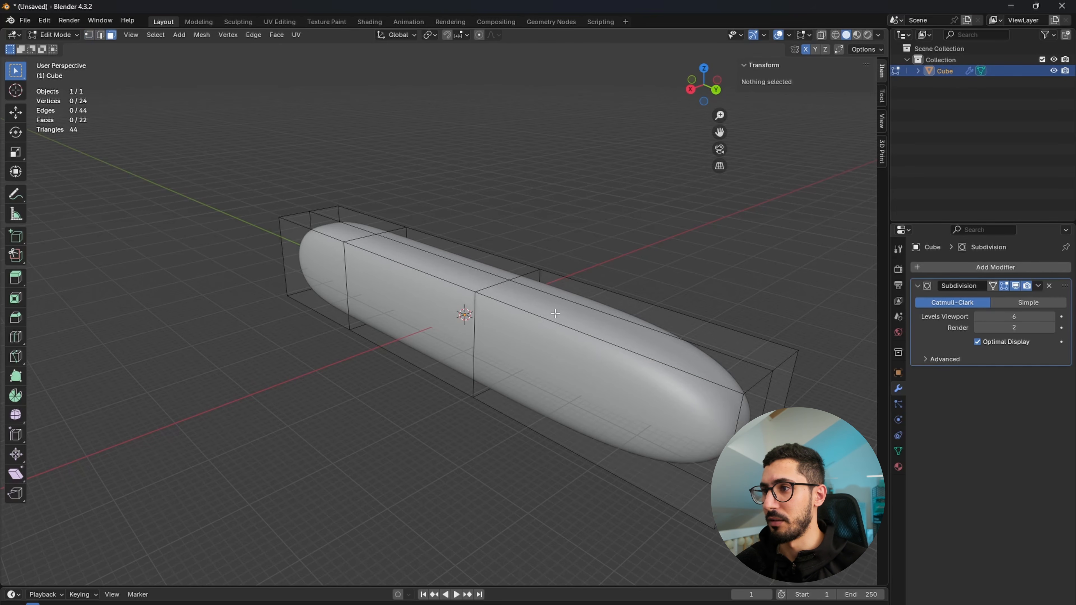
left_click(561, 310)
left_click_drag(608, 269, 610, 283)
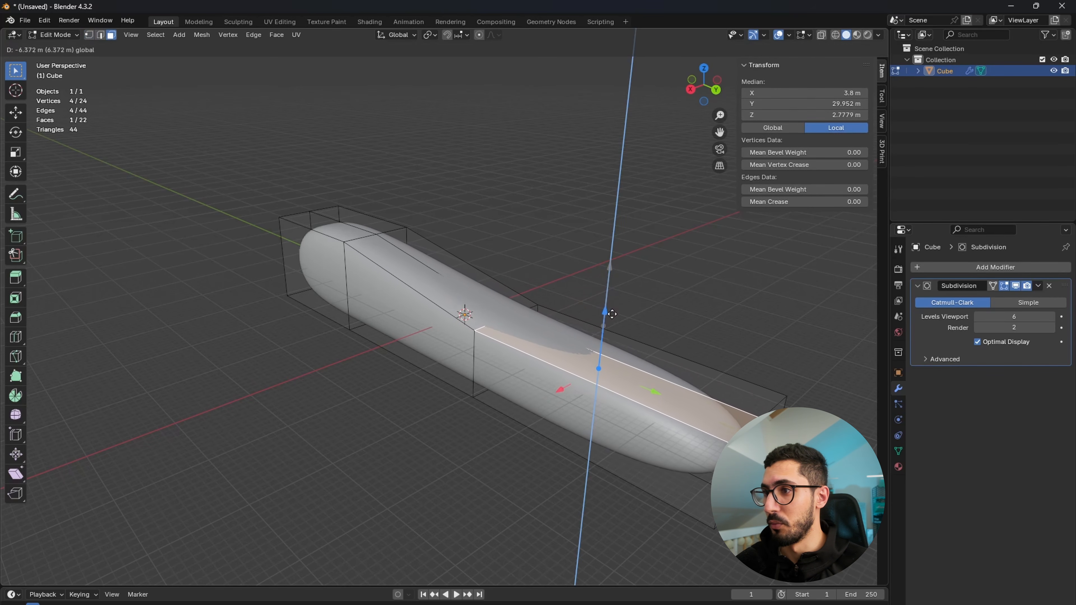
key("Escape")
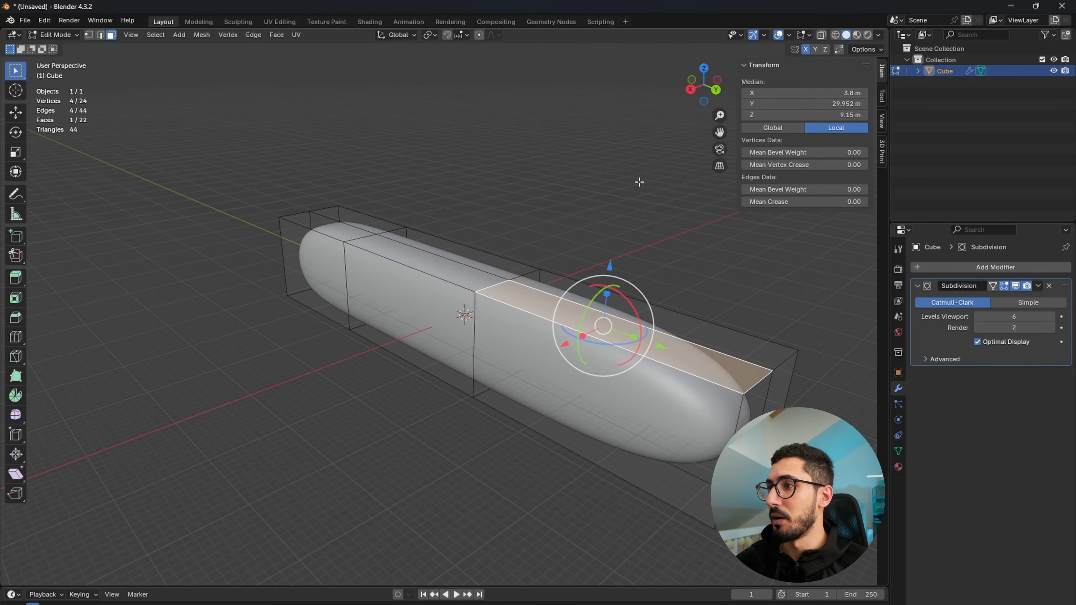
key("alt+a")
- Set the right orthographic view and enable the Subdivision modifier's On Cage display so the edit edges follow the smoothed surface
middle_click_drag(479, 396, 569, 345)
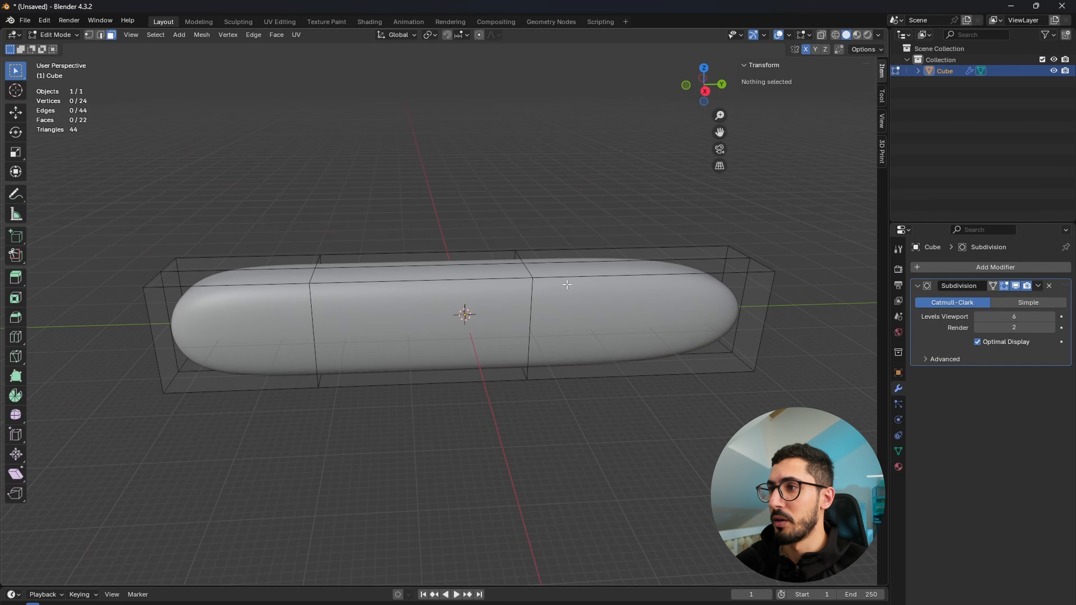
middle_click_drag(567, 284, 429, 322)
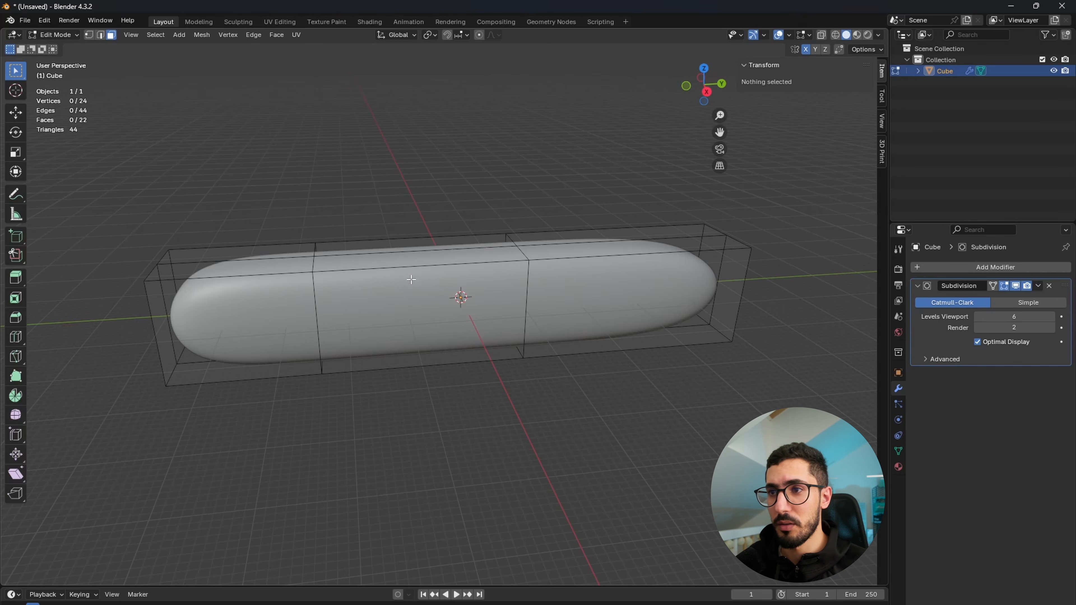
left_click(706, 92)
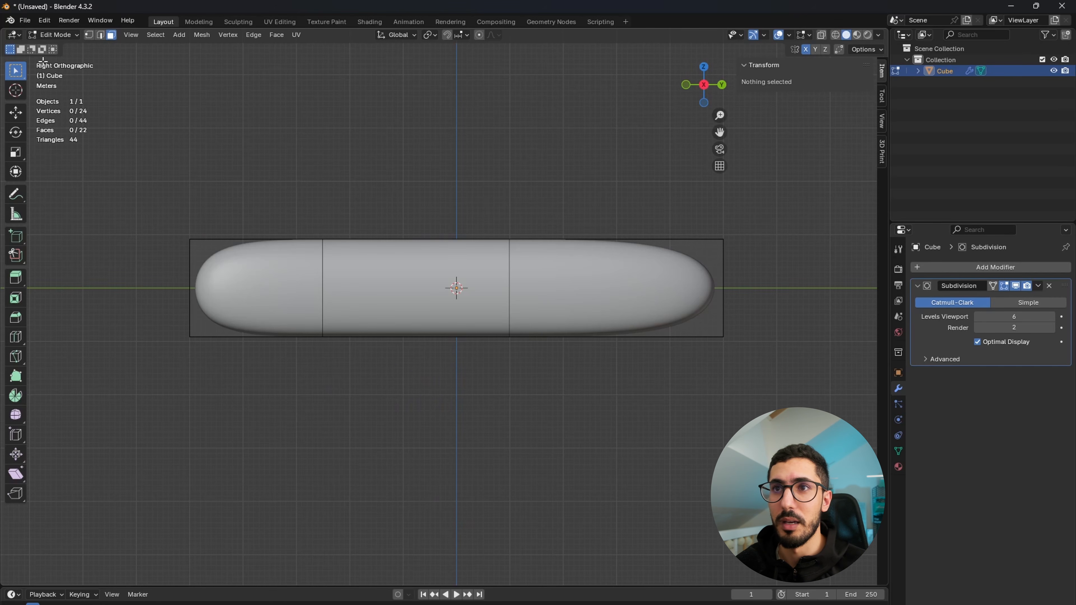
mouse_move(421, 350)
middle_mouse_down("shift")
mouse_move(349, 377)
mouse_move(432, 413)
mouse_move(403, 328)
mouse_move(407, 353)
middle_mouse_up("shift")
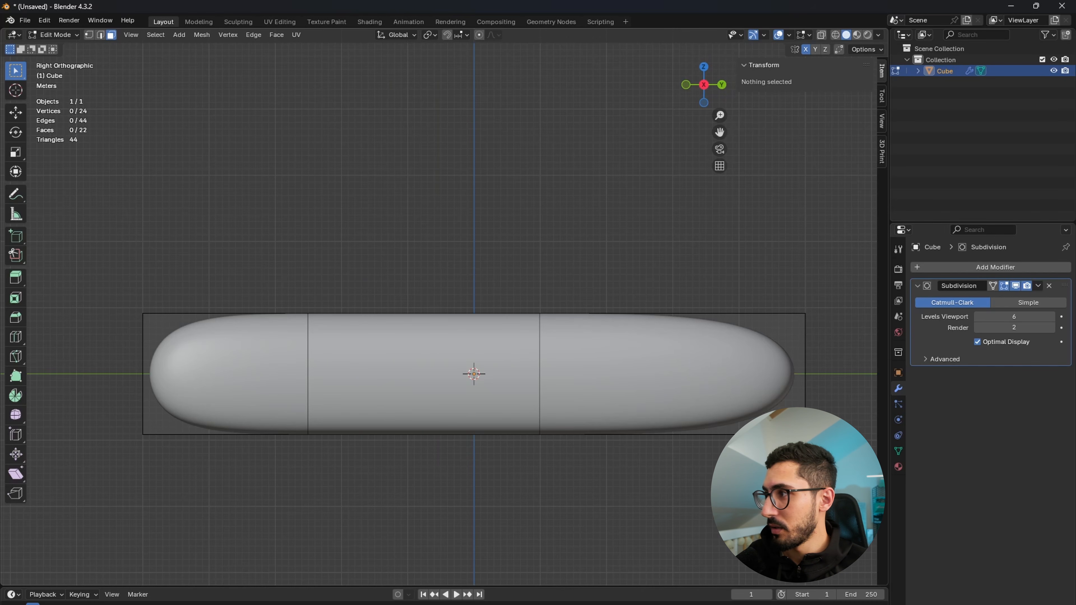
left_click(994, 286)
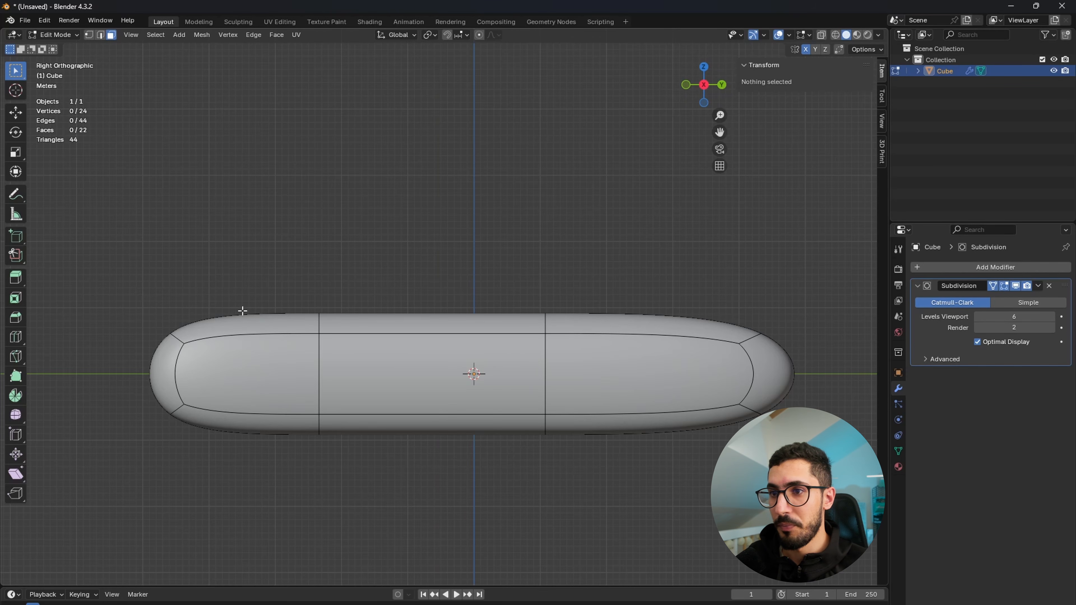
left_click(992, 285)
left_click(992, 284)
left_click(993, 284)
left_click(992, 284)
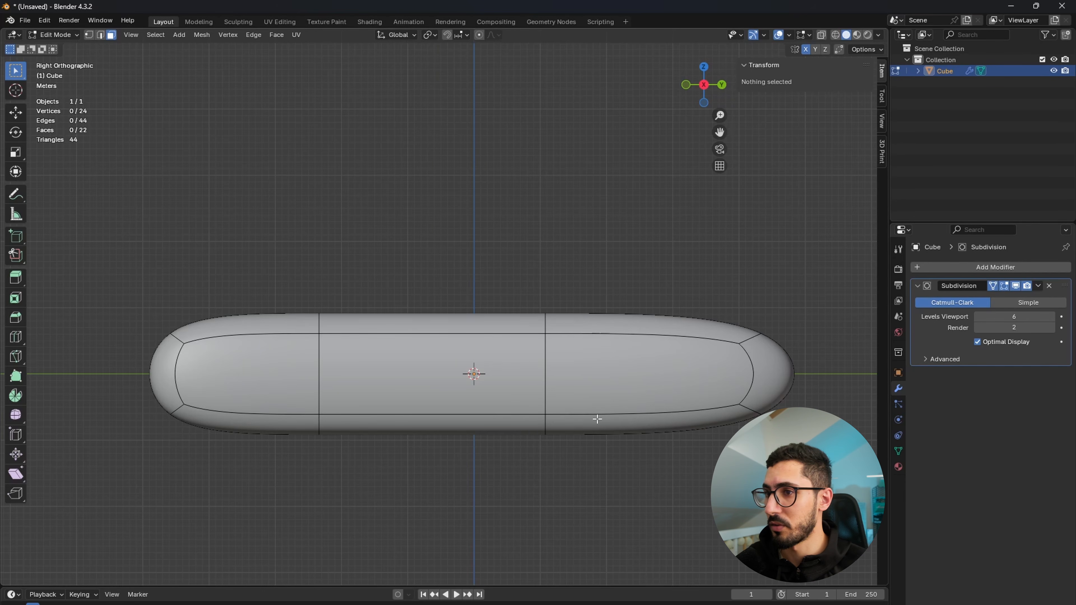
- Try vertex selection by picking the cage vertices one at a time along the mesh's +X side
key("1")
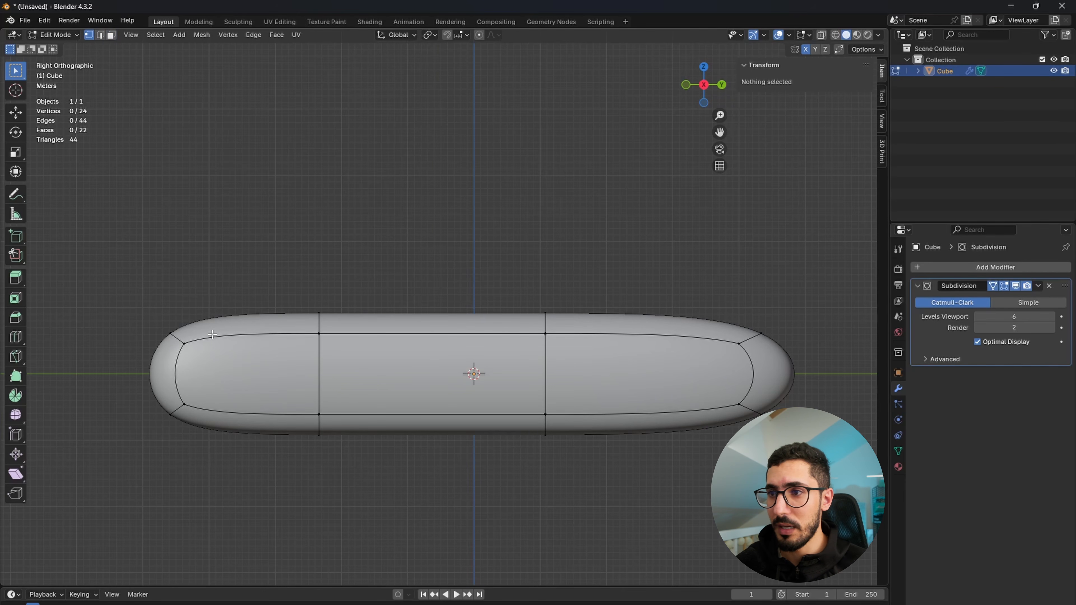
left_click(208, 339)
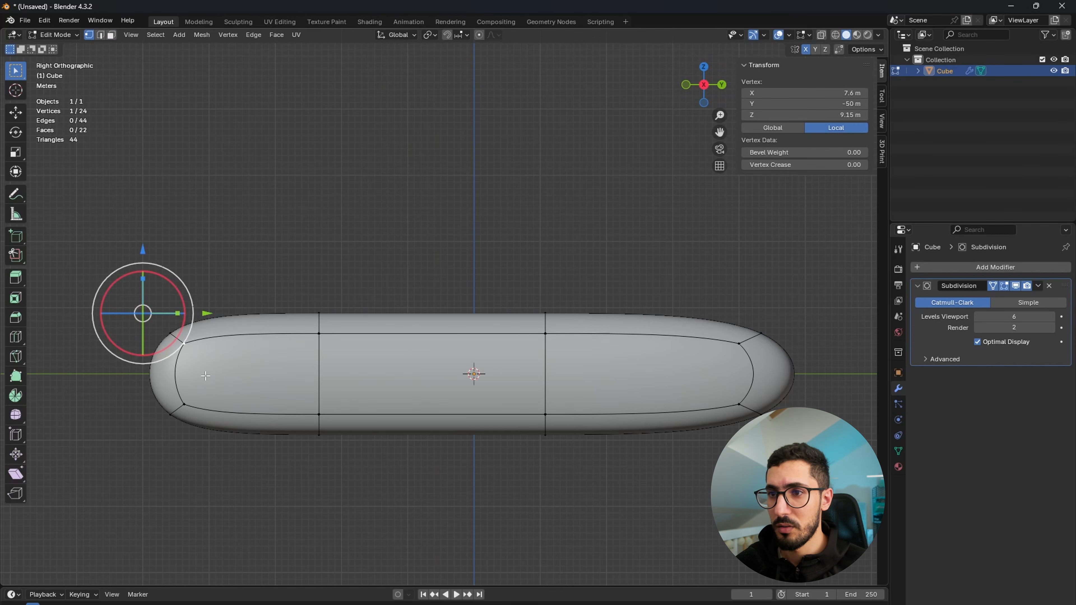
left_click(317, 334)
left_click(545, 334)
left_click(739, 343)
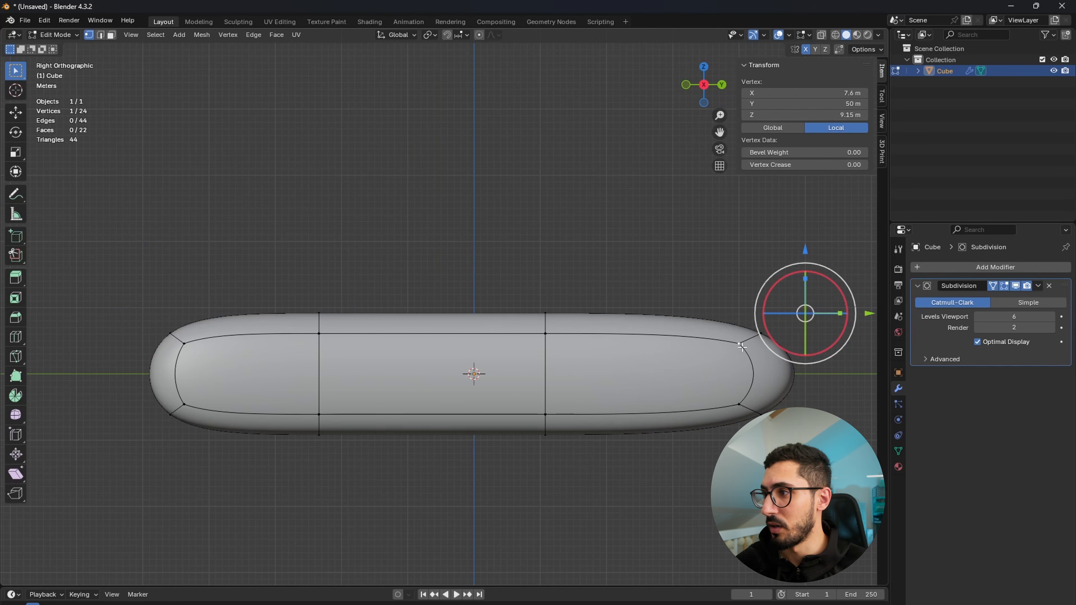
left_click(739, 404)
left_click(547, 415)
left_click(545, 333)
- Try edge selection, then face selection, picking the top face at the mesh's -Y end
middle_click_drag(308, 345, 460, 411)
key("2")
left_click(438, 480)
middle_click_drag(439, 480, 453, 413)
key("3")
left_click(543, 468)
- From the right view, select the -Y end and middle bottom faces and move them down about 8.4 m along Z
left_click(715, 91)
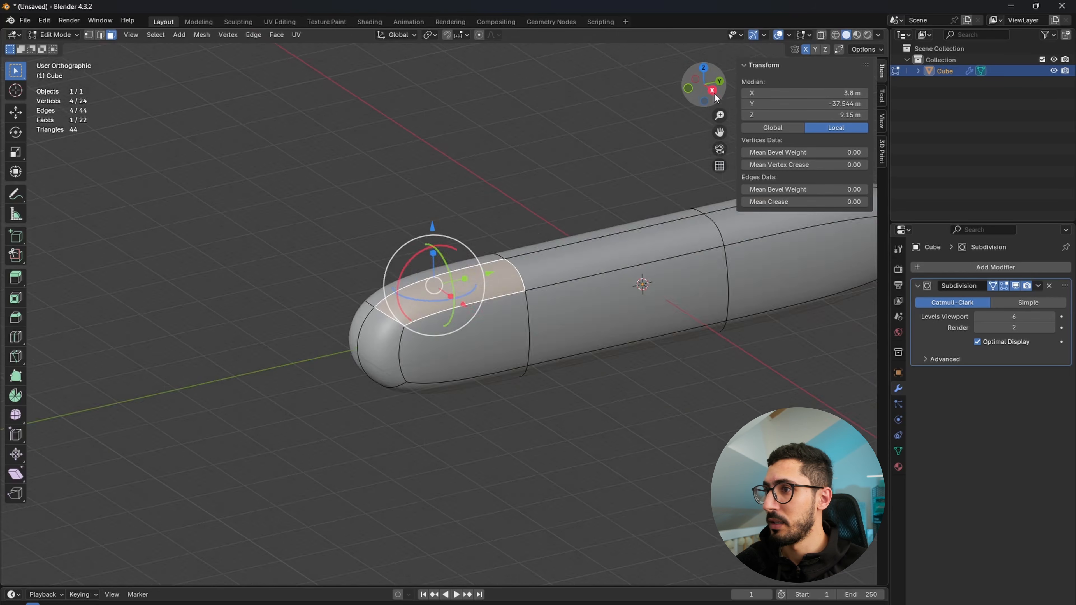
middle_click_drag(543, 446, 377, 452, "shift")
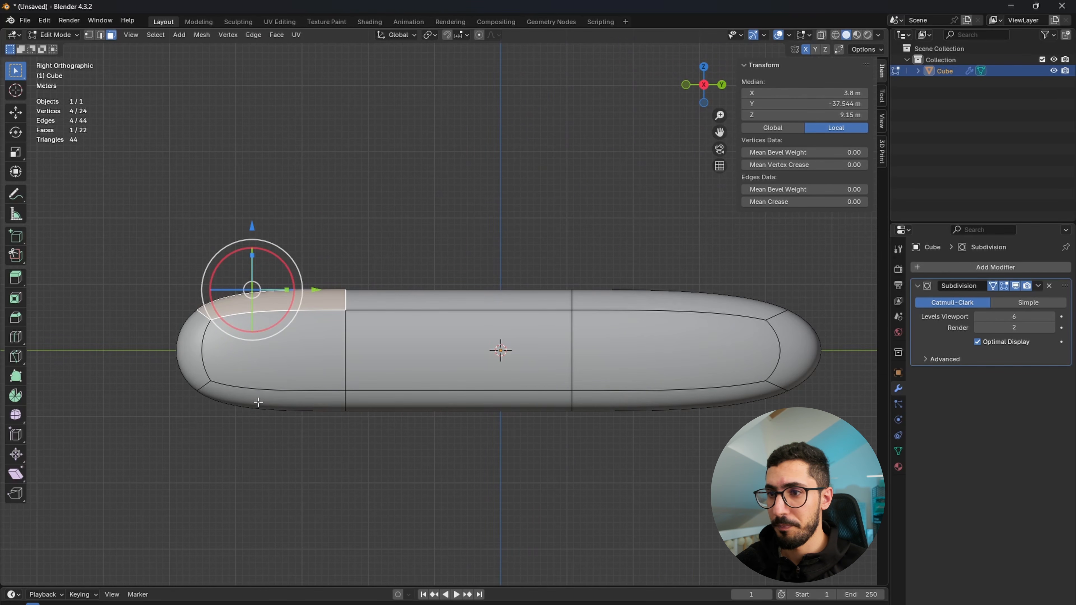
key("2")
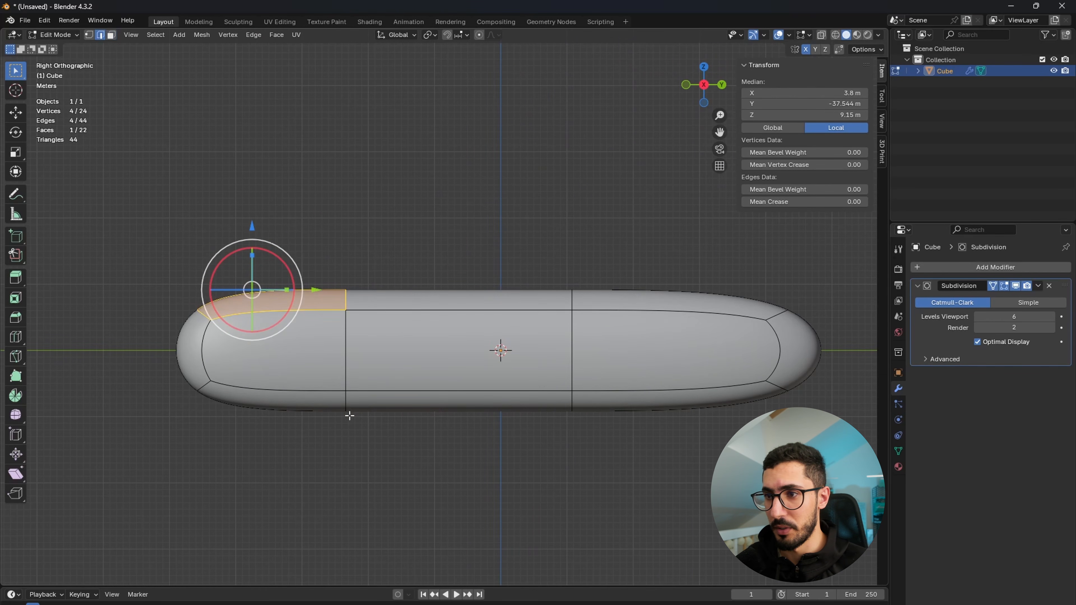
left_click(299, 453)
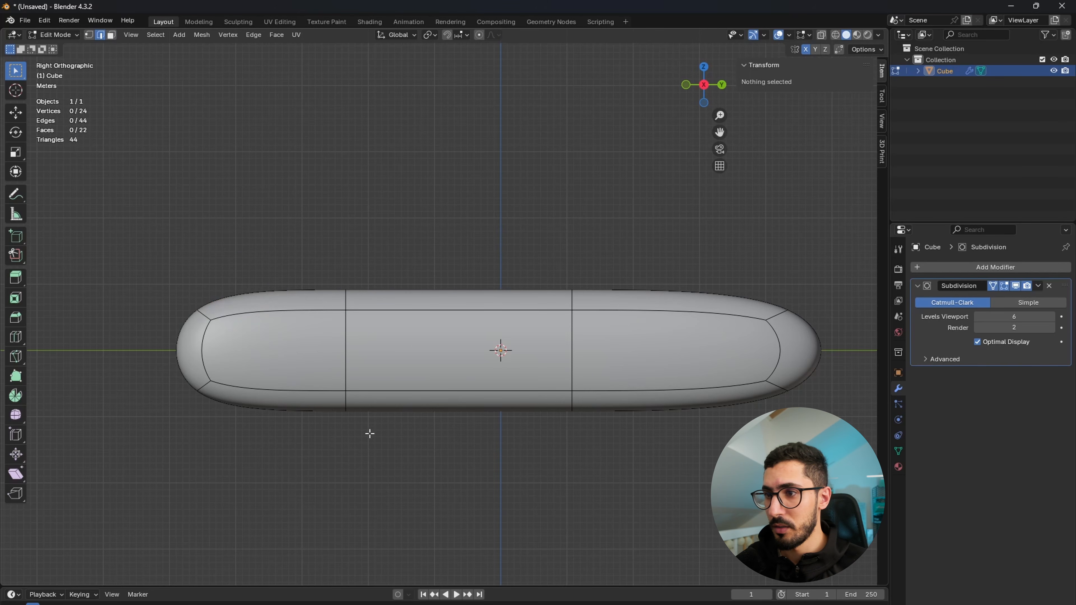
left_click(347, 408)
key("3")
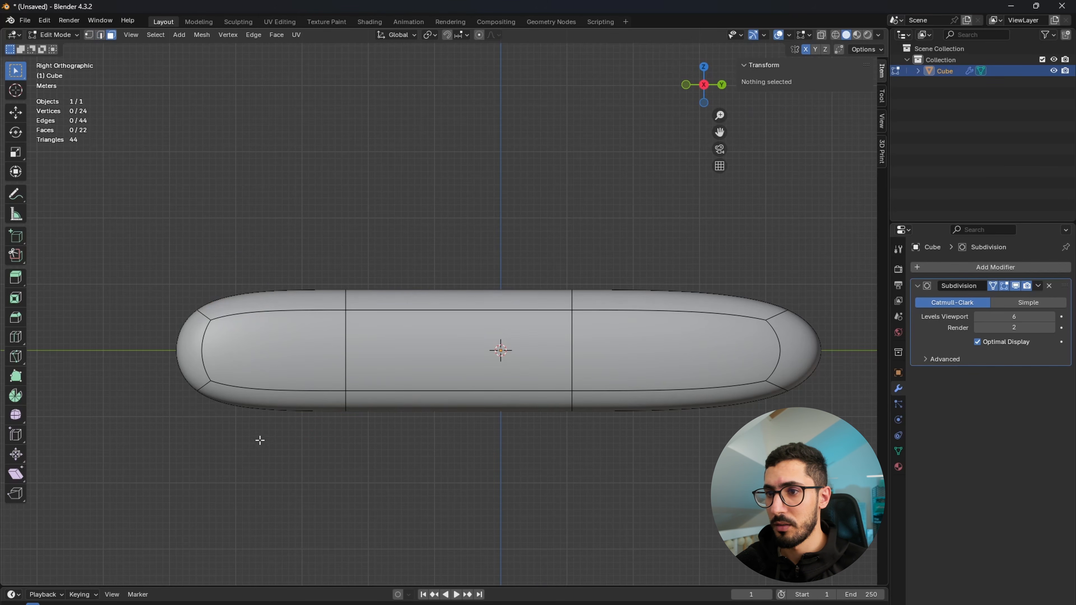
left_click(257, 403)
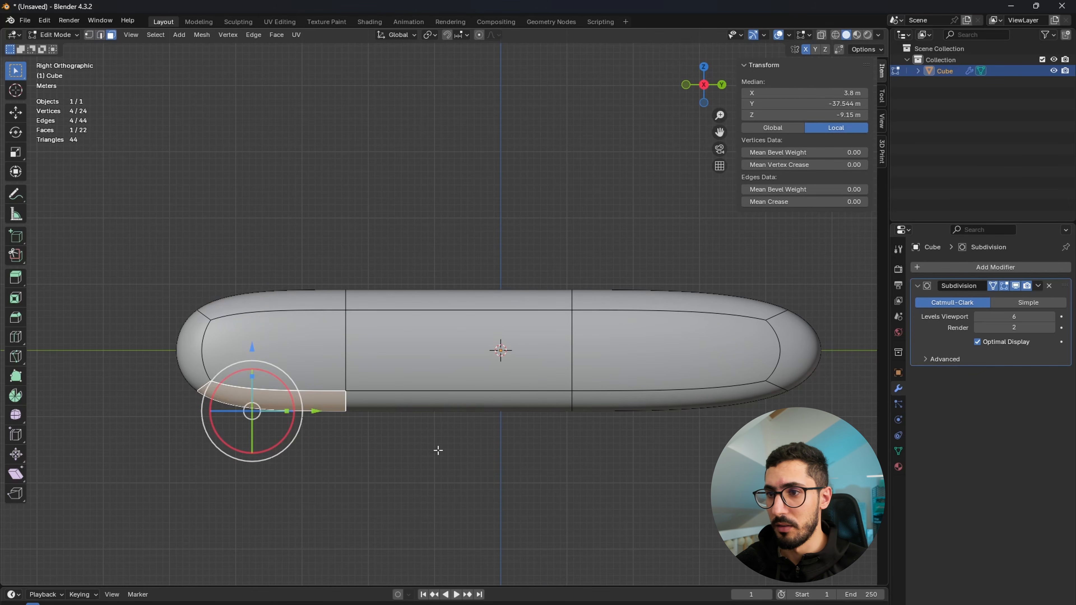
left_click(482, 400, "shift")
left_click_drag(357, 357, 362, 404)
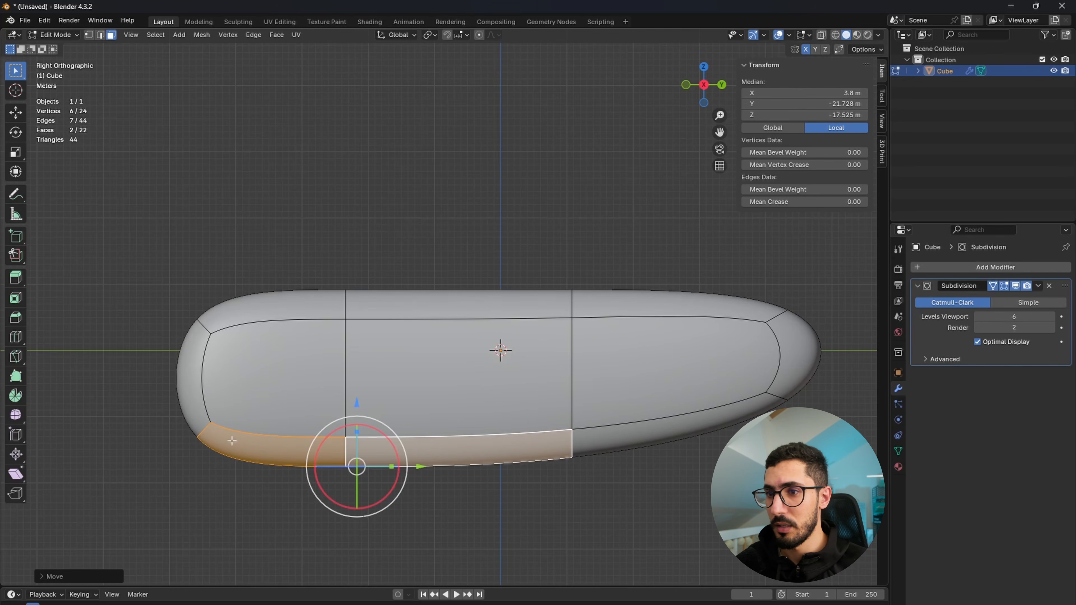
- In edge selection, raise the -Y end's bottom edge to about Z -5.3 m and lower that end's top edge
left_click(101, 36)
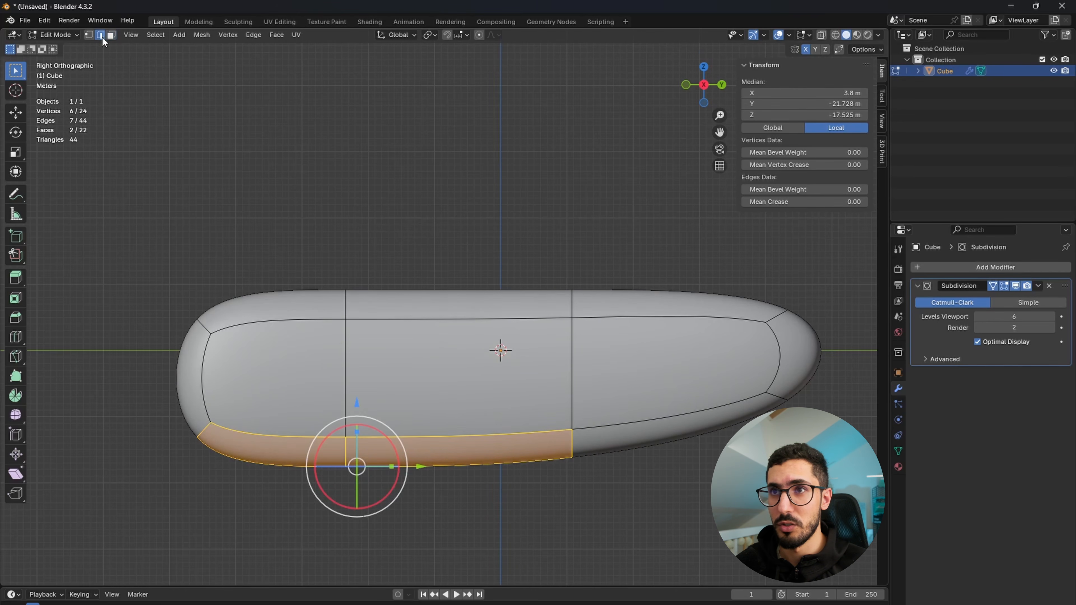
left_click(170, 458)
left_click_drag(170, 407, 173, 373)
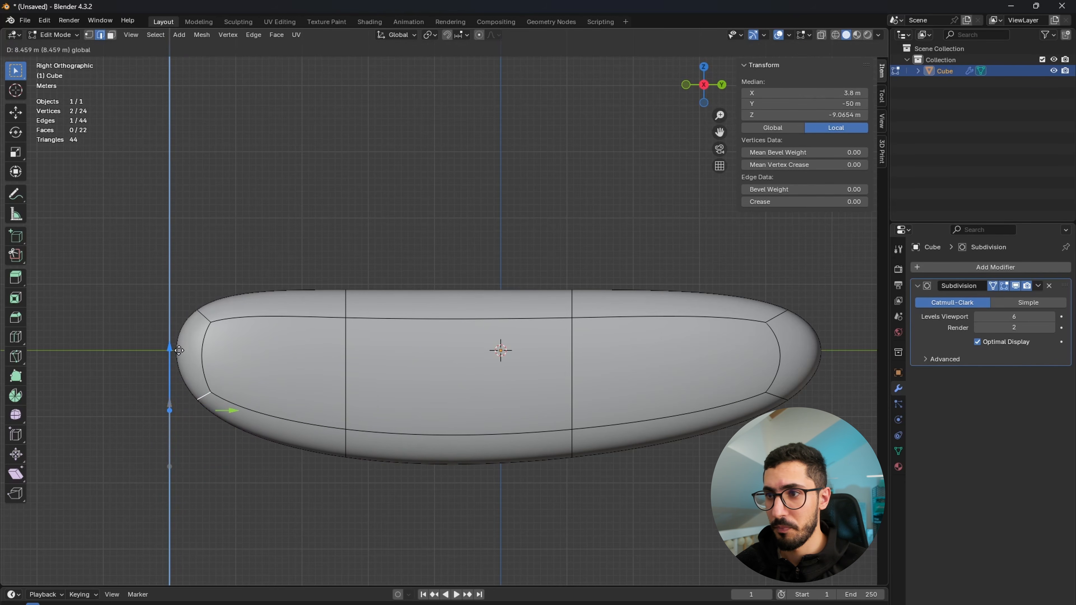
left_click(205, 311)
left_click_drag(169, 231, 170, 263)
left_click(200, 404)
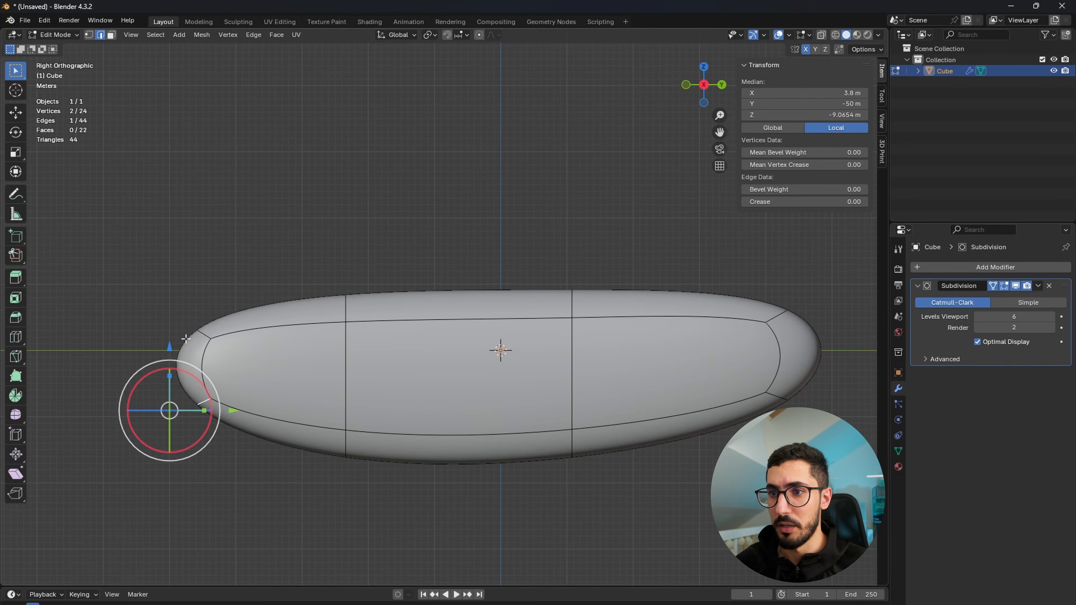
left_click_drag(171, 347, 170, 323)
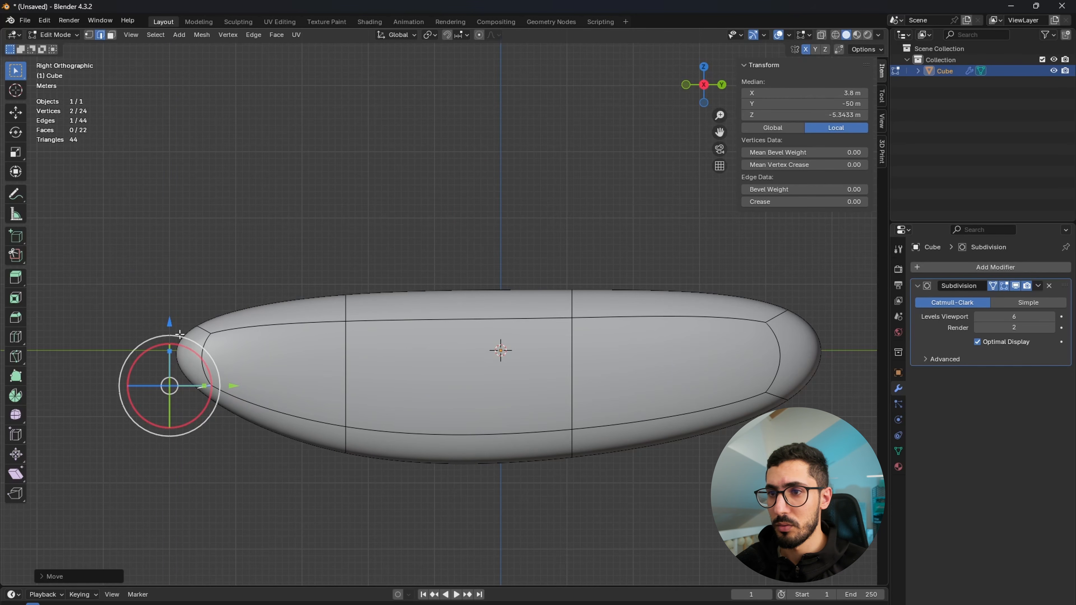
- Raise the bottom edge at Y 9.9 m to about Z -7.7 m and lower the two top edges toward the +Y end about 2 m
left_click(578, 460)
left_click_drag(567, 400, 551, 336)
left_click(575, 293)
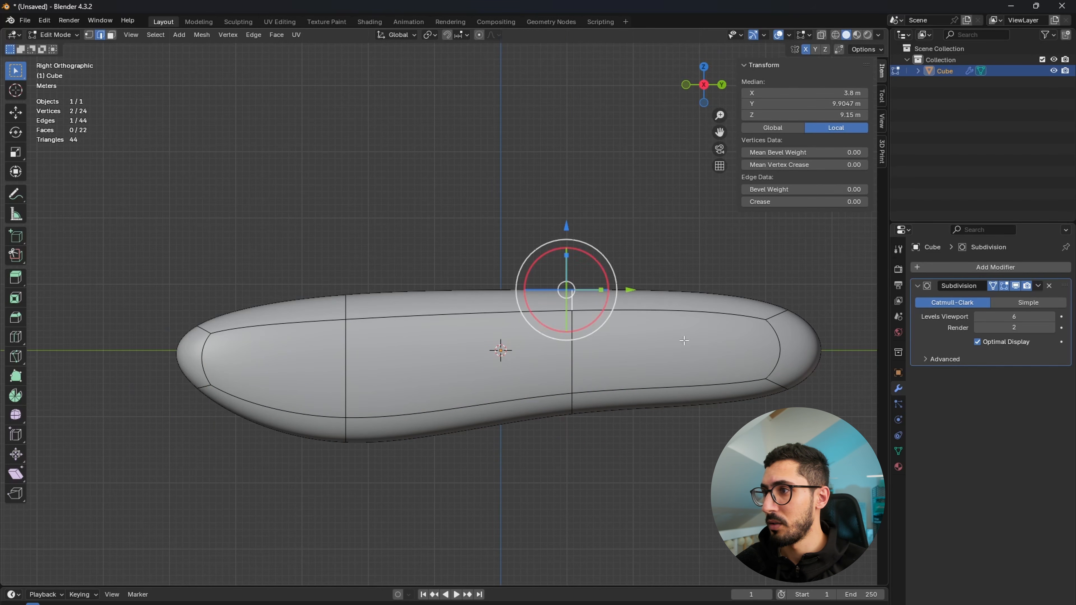
left_click(780, 313, "shift")
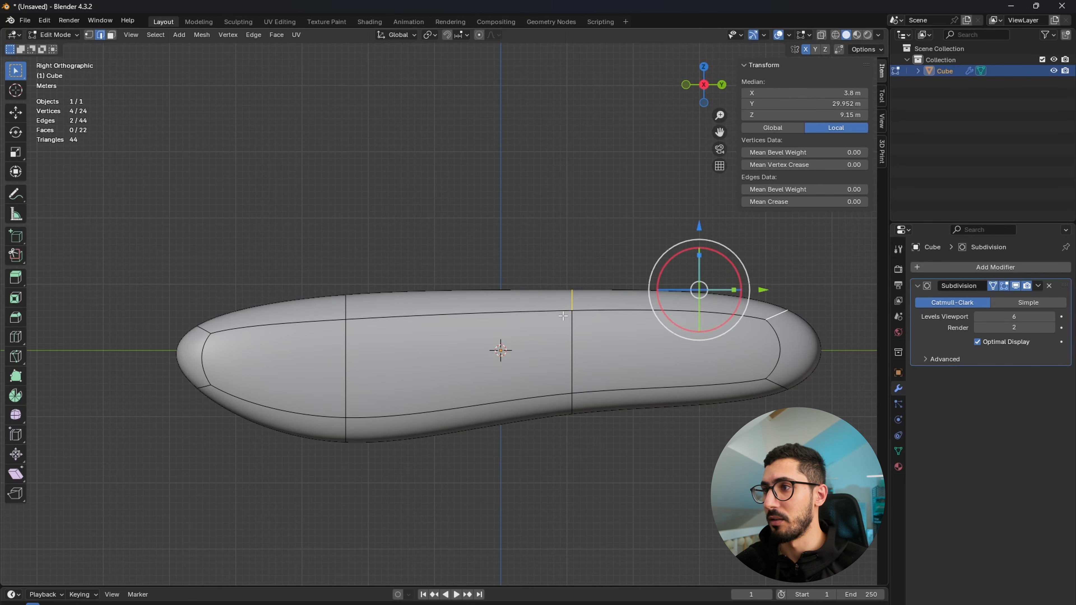
left_click(488, 229)
left_click(573, 299)
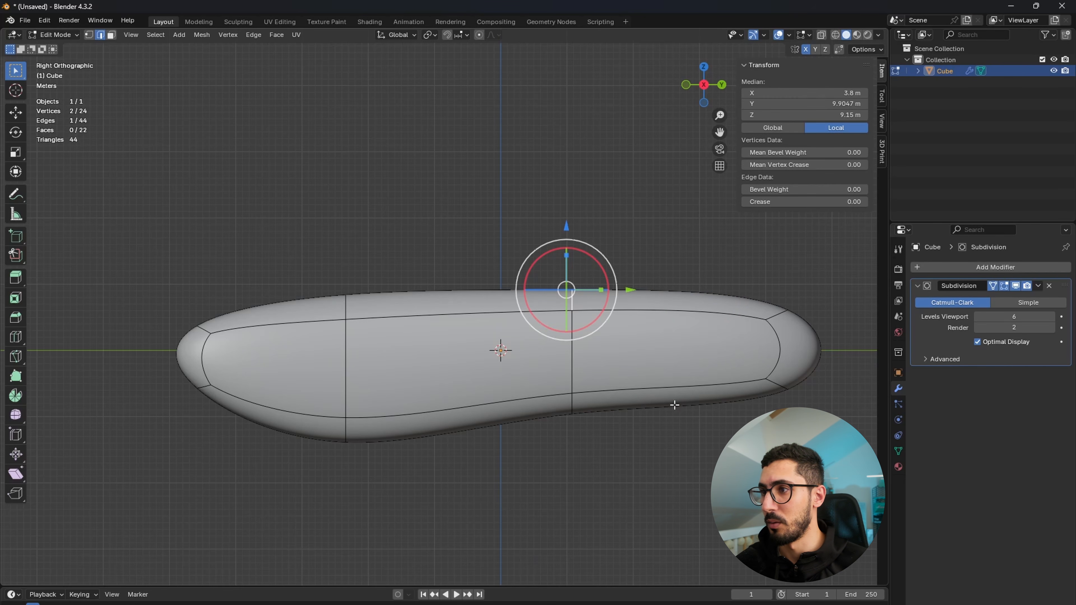
left_click(780, 314, "shift")
left_click_drag(699, 231, 704, 246)
- Lower the +Y end's top edge to about Z 0.5 m to taper the tip, then clear the selection
left_click(779, 324)
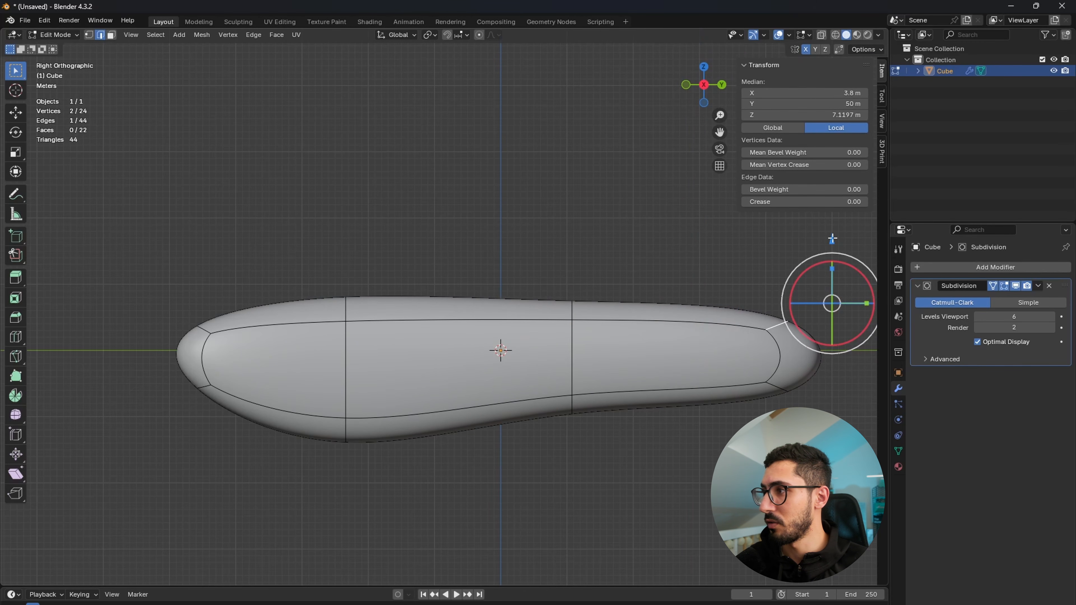
left_click_drag(833, 242, 838, 287)
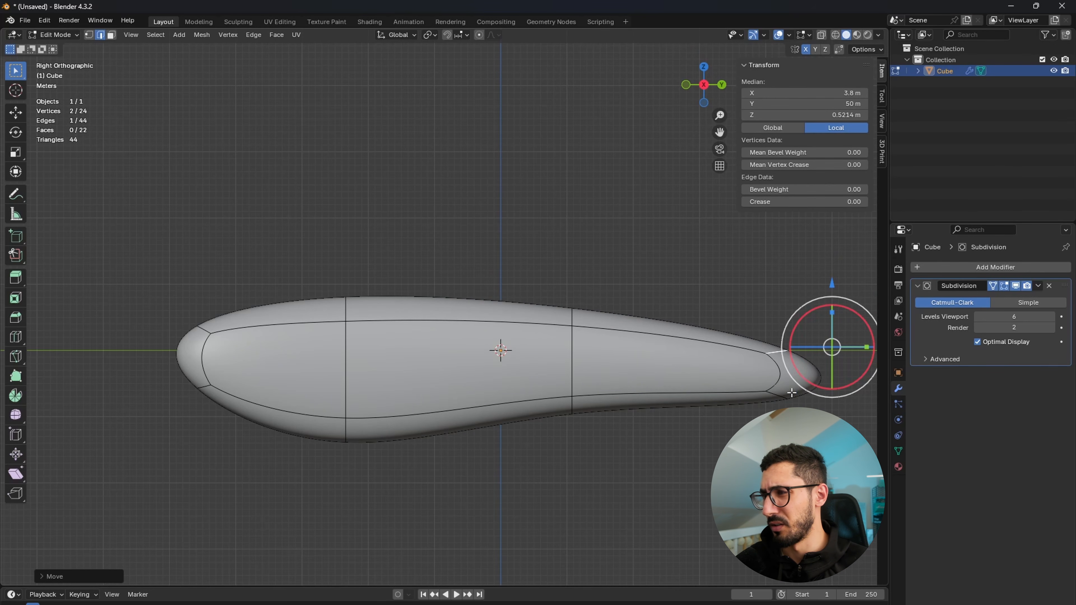
left_click(658, 459)
- Lower the bottom edge at Y -25 m to about Z -35.2 m, then select the bottom edge at Y 9.9 m
left_click(344, 435)
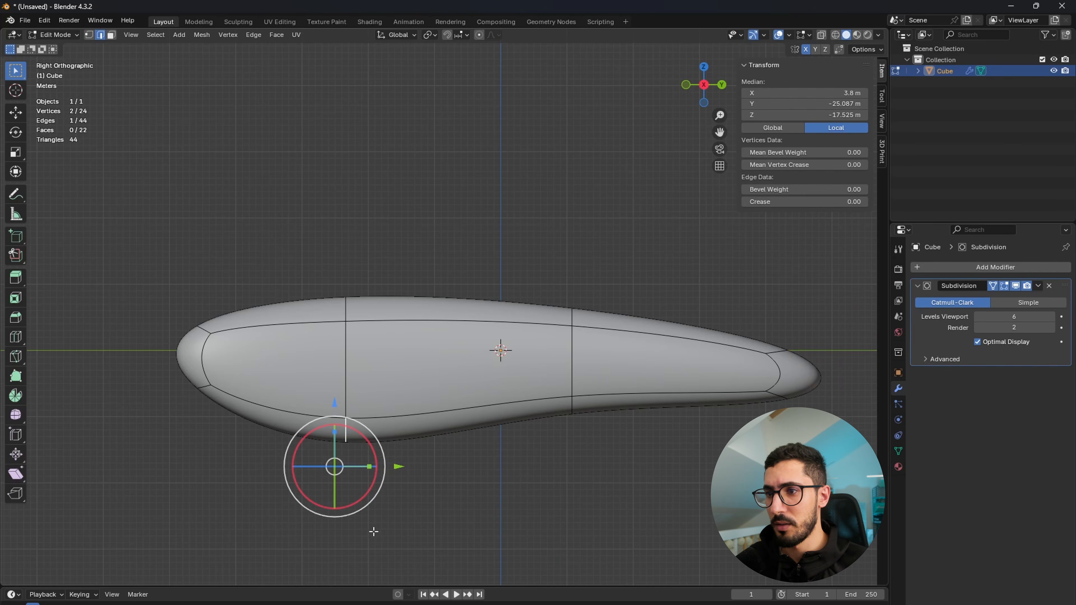
left_click_drag(334, 431, 339, 525)
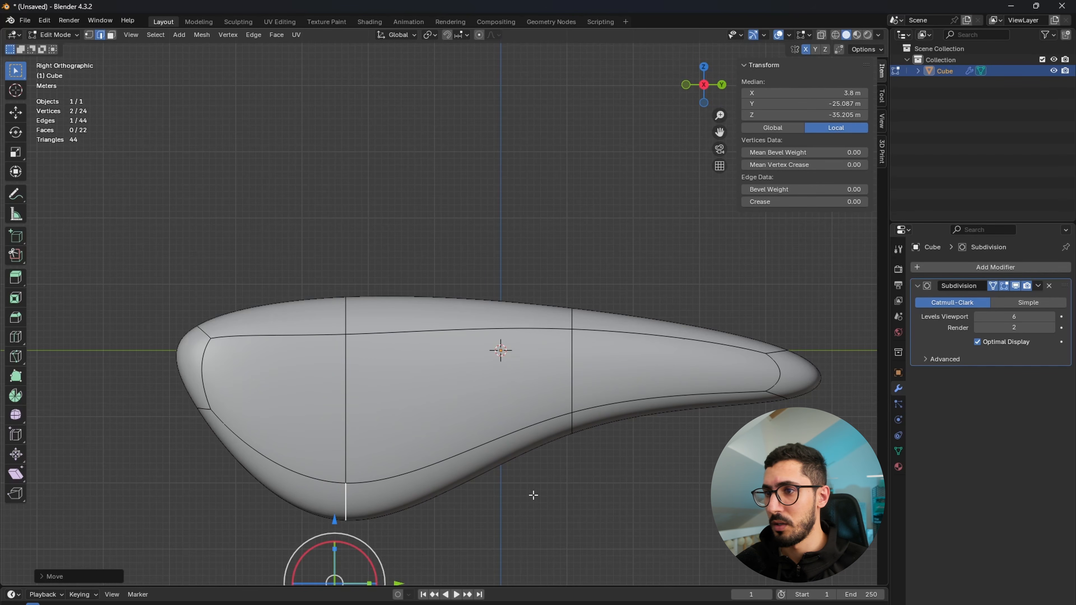
left_click(569, 440)
left_click(573, 425)
middle_click_drag(599, 504, 516, 440, "shift")
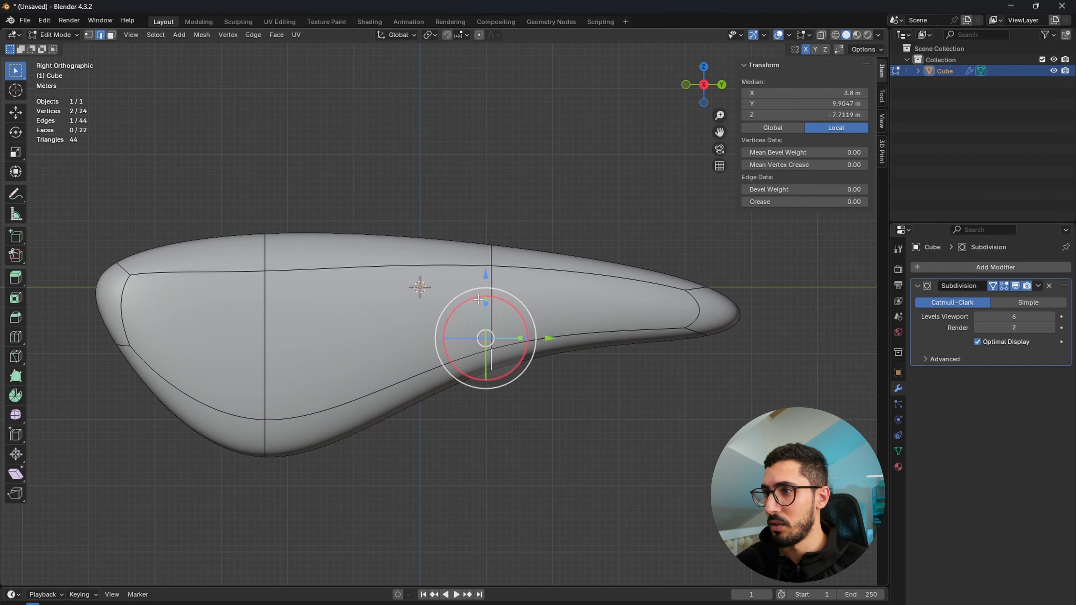
- Clear the selection, examine the shaped mesh from below and around its -Y end, and return to the right view
left_click(562, 494)
scroll(191, 391, "up", 2)
middle_click_drag(192, 391, 324, 394)
scroll(211, 391, "down", 3)
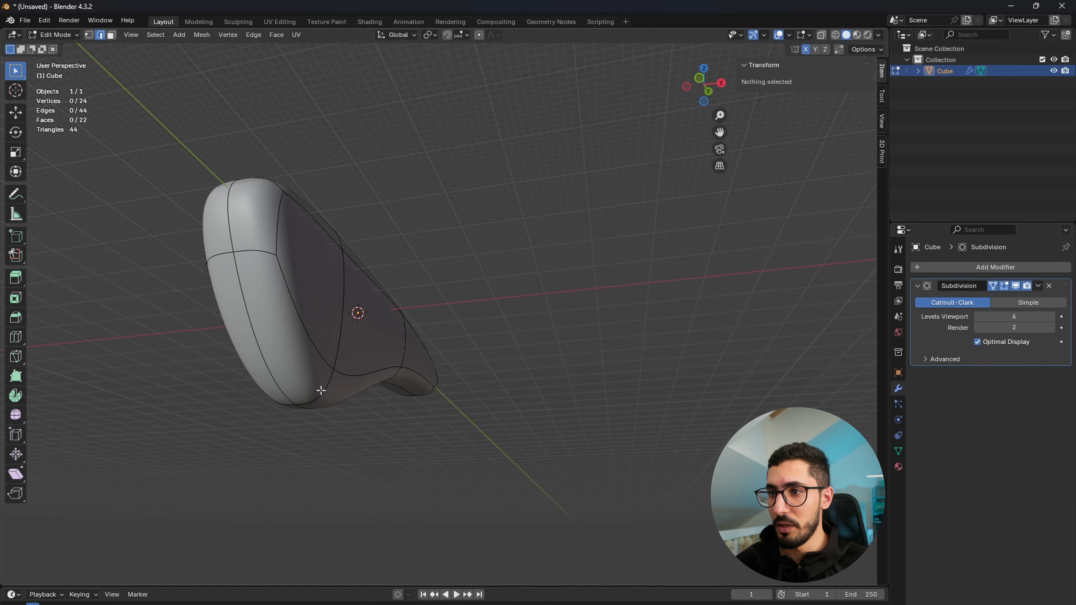
left_click(326, 392)
middle_click_drag(267, 362, 269, 387)
middle_click_drag(332, 359, 196, 384)
left_click(716, 90)
left_click(452, 416)
- Move the top edge at Y -25 m along Z to about Z 9.1 m
middle_click_drag(371, 318, 375, 294, "ctrl")
middle_click_drag(428, 388, 400, 424, "shift")
left_click(262, 236)
mouse_move(252, 149)
left_mouse_down()
mouse_move(252, 113)
mouse_move(250, 147)
left_mouse_up()
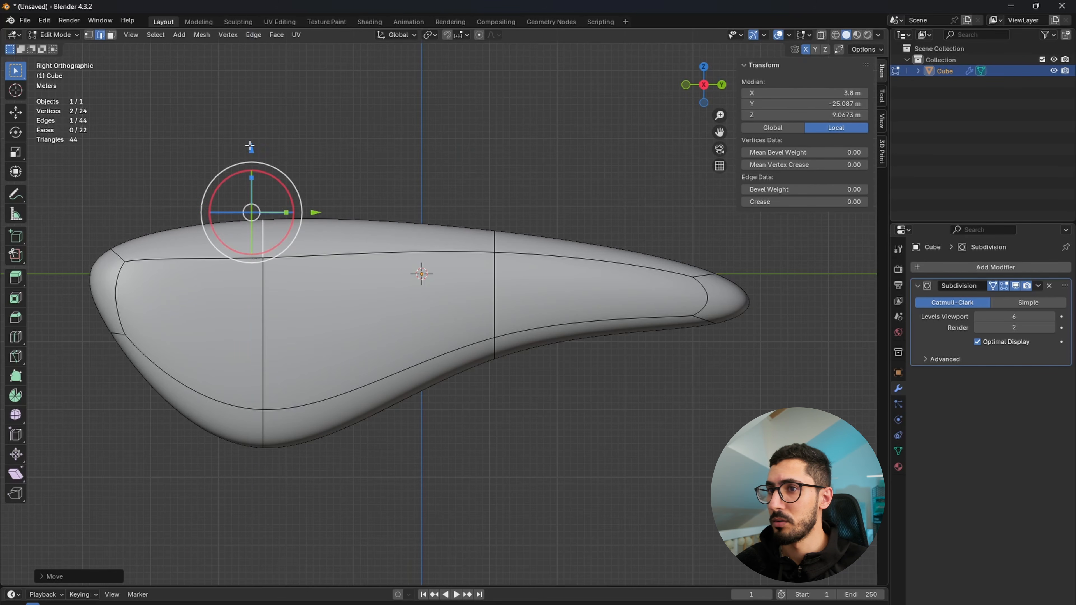
- Move the top edge at Y -50 m along Z to about Z 0.28 m, clear the selection and return to the right view
left_click(115, 253)
key("g")
key("z")
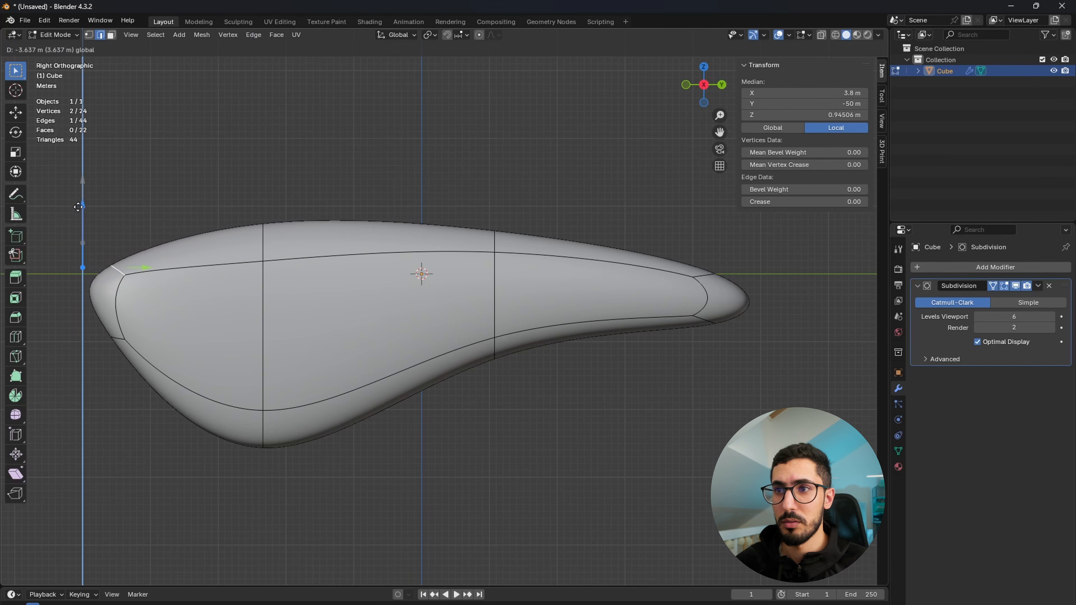
left_click(82, 210)
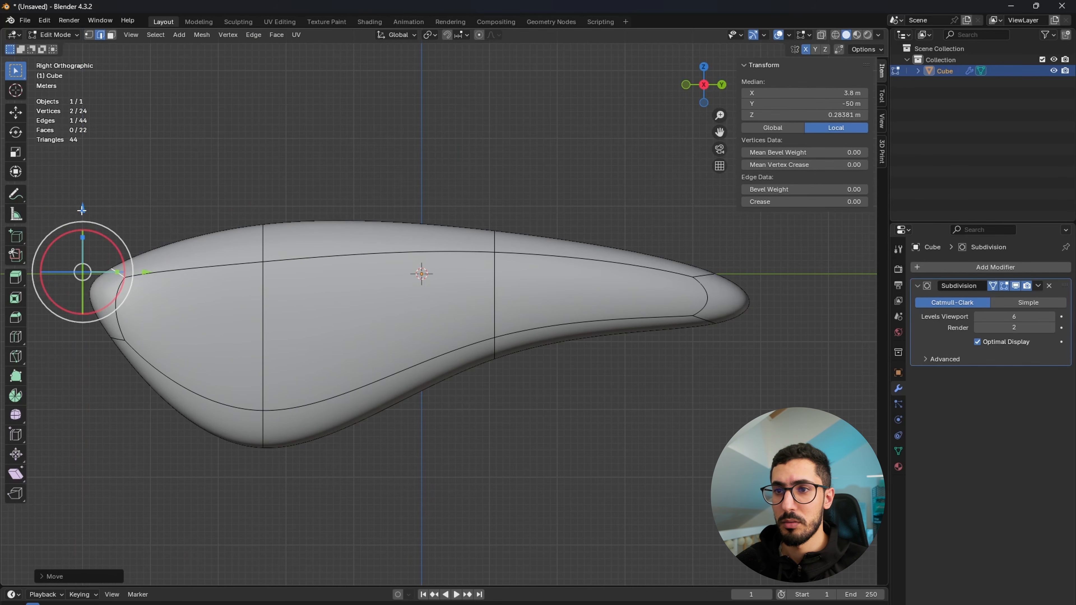
left_click(473, 467)
middle_click_drag(218, 368, 483, 247)
left_click(715, 83)
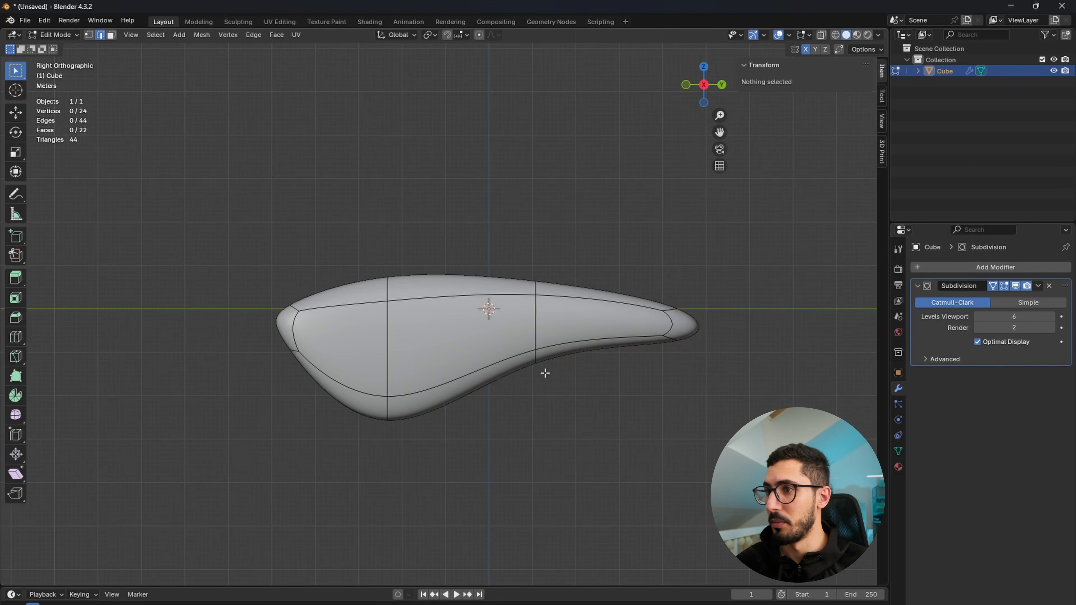
- Lower the bottom edges at Y -25 m and Y 9.9 m to deepen the underside, and clear the selection
left_click(385, 412)
left_click_drag(380, 396, 381, 432)
left_click(537, 364)
left_click_drag(532, 284, 532, 313)
left_click(568, 478)
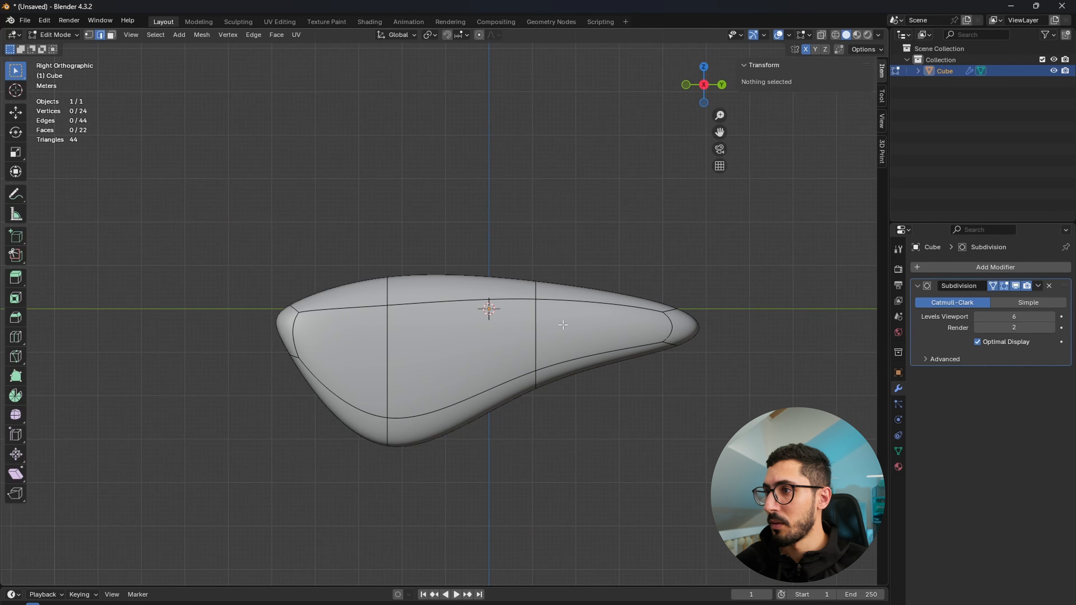
- In the top view, narrow the -Y end by moving its side edge inward to about X 5.6 m
middle_click_drag(342, 360, 675, 117)
left_click_drag(710, 79, 712, 93)
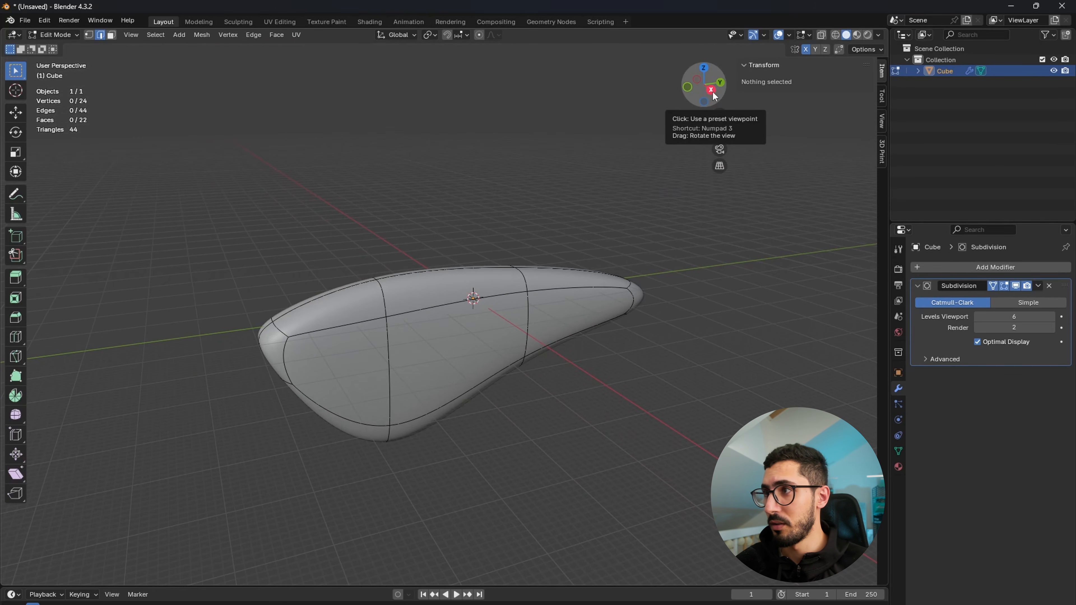
left_click(703, 68)
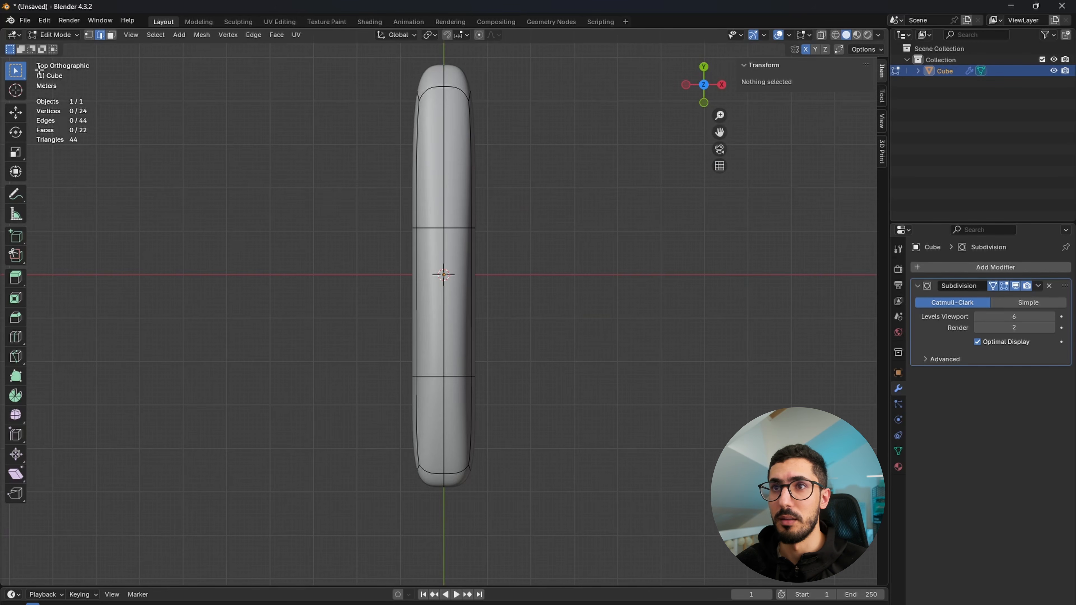
left_click(472, 474)
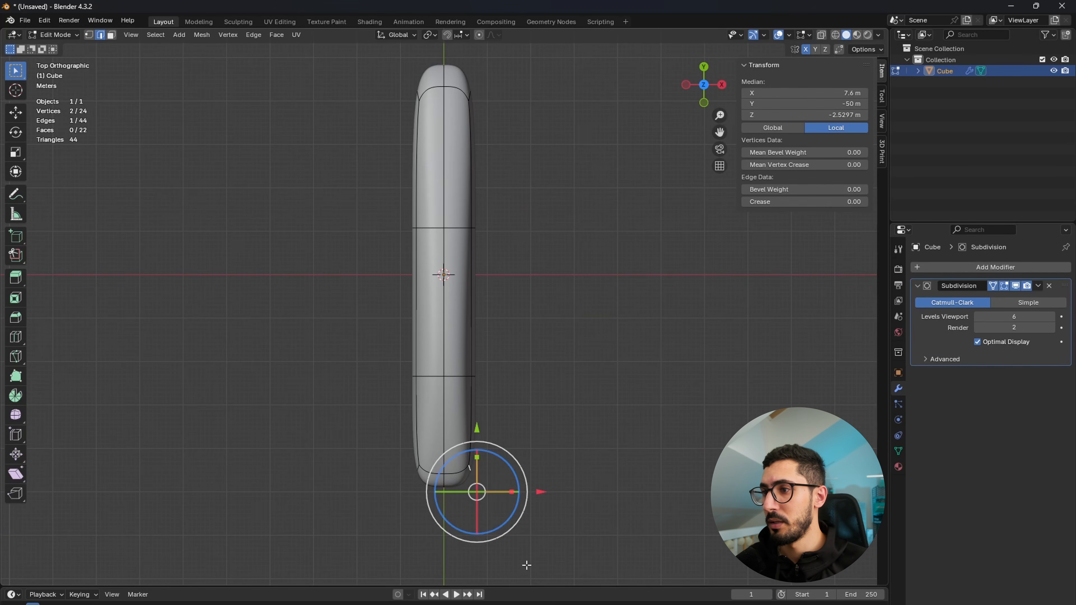
middle_click_drag(559, 448, 545, 359, "ctrl")
middle_click_drag(544, 358, 544, 355)
middle_click_drag(582, 505, 581, 496, "shift")
left_click(703, 87)
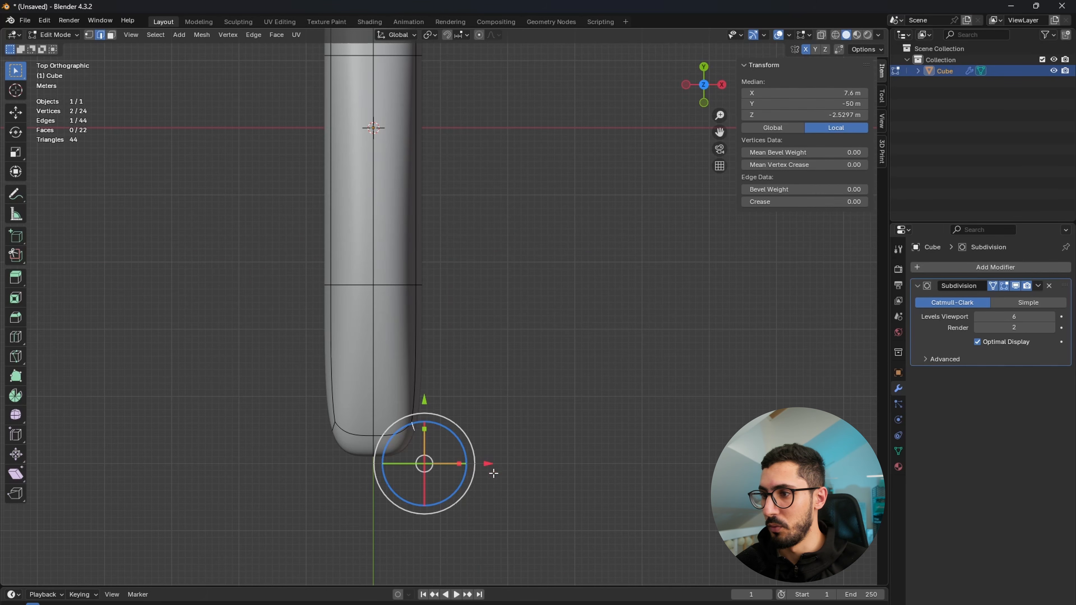
left_click_drag(492, 463, 476, 462)
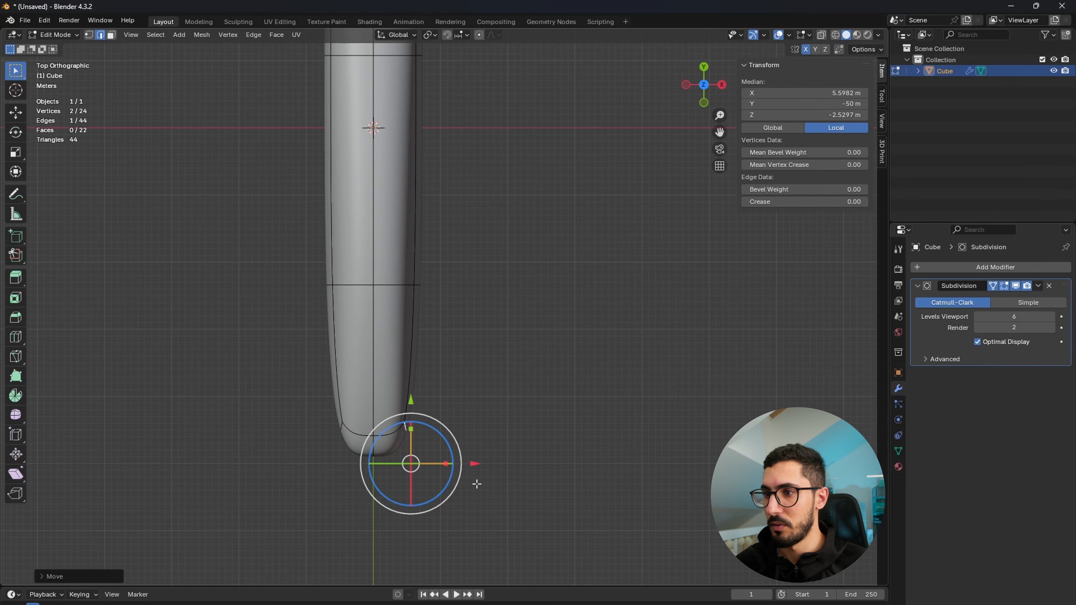
- Select the side edges at Y 9.9 m and Y 50 m, move them along X to about 6.3 m, and clear the selection
middle_click_drag(460, 264, 461, 323, "ctrl")
middle_click_drag(467, 237, 454, 430, "shift")
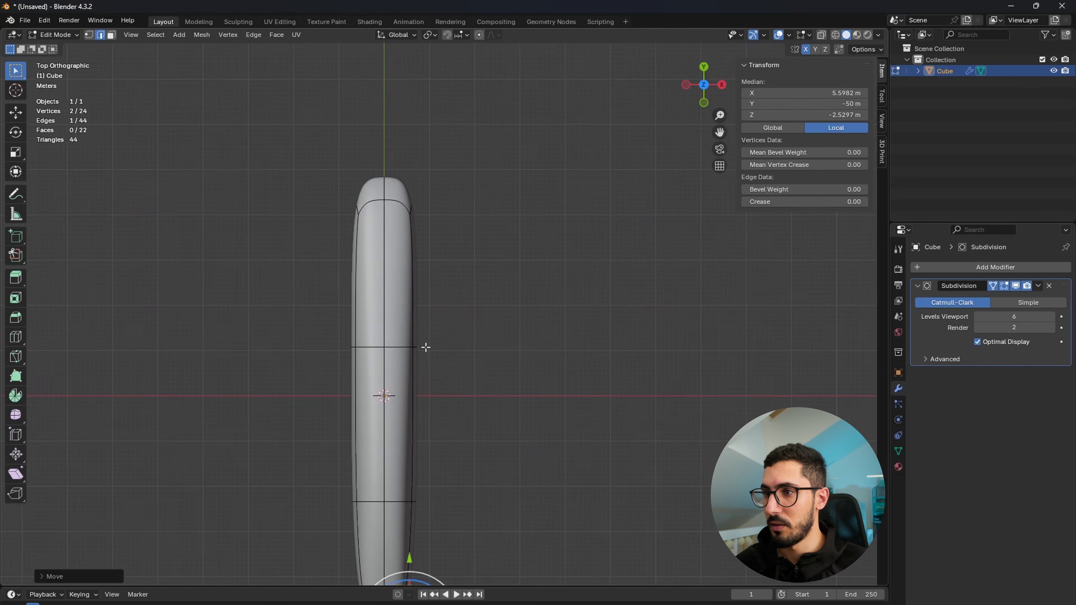
scroll(426, 345, "up", 5)
left_click(376, 405)
middle_click_drag(418, 255, 442, 369, "shift")
middle_click_drag(432, 228, 440, 260, "shift")
left_click(400, 216, "shift")
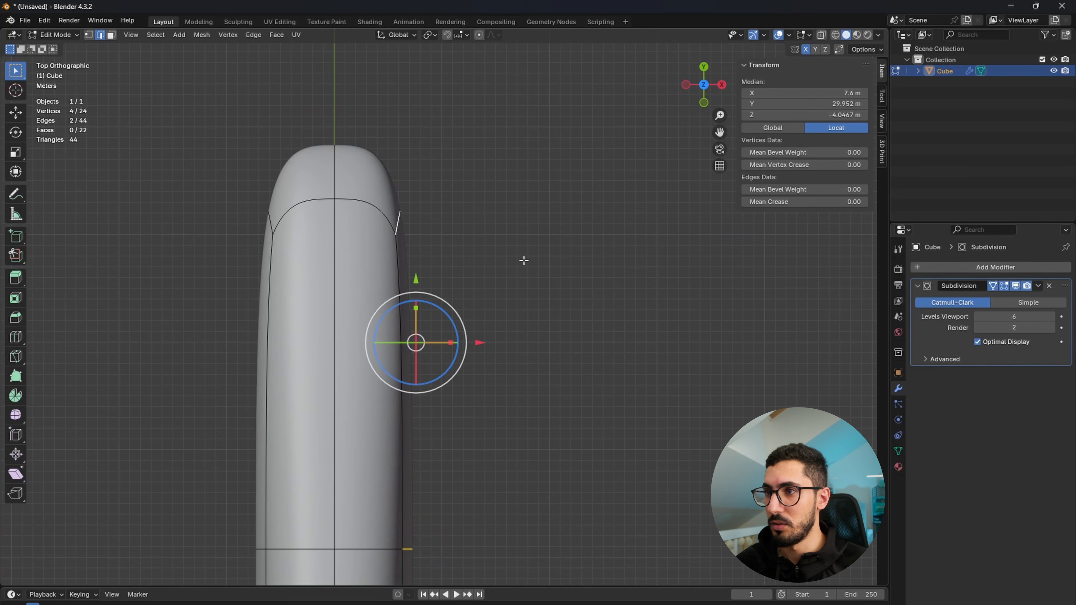
scroll(526, 297, "down", 3)
key("g")
key("x")
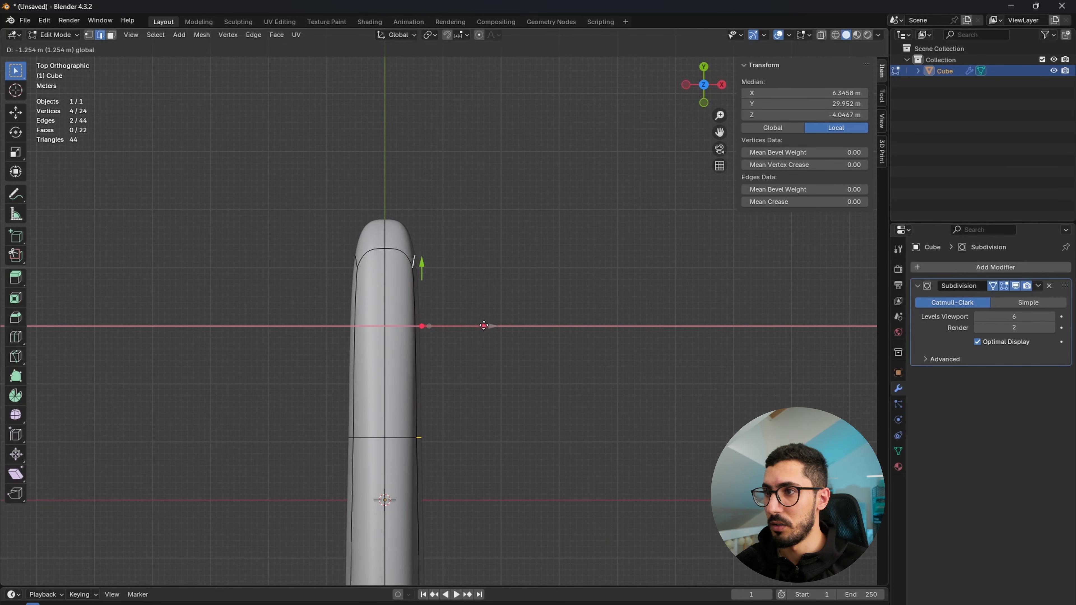
left_click(485, 326)
left_click(439, 249)
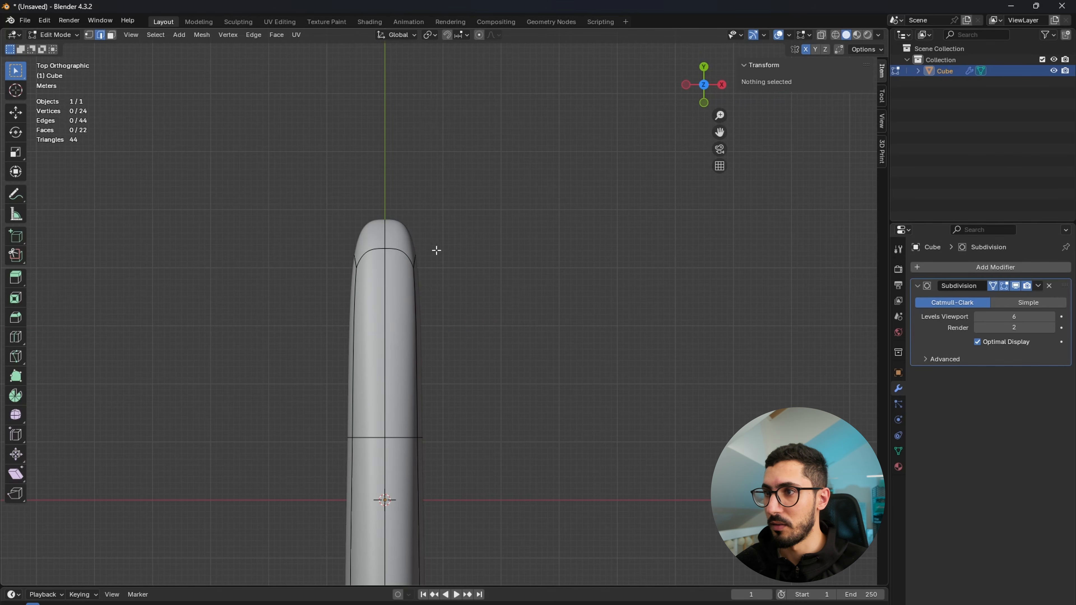
- Narrow the +Y tip by moving its side edge inward to about X 4.7 m and slightly further, and clear the selection
left_click(415, 258)
left_click_drag(484, 210, 471, 210)
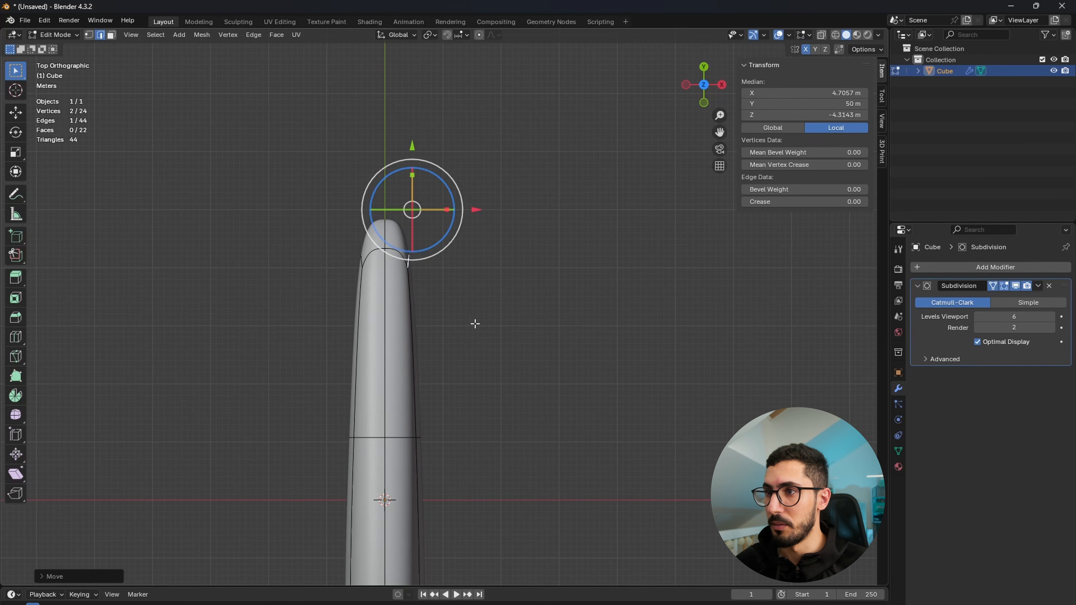
middle_click_drag(469, 294, 477, 331, "ctrl")
middle_click_drag(482, 380, 499, 222, "shift")
left_click(520, 382)
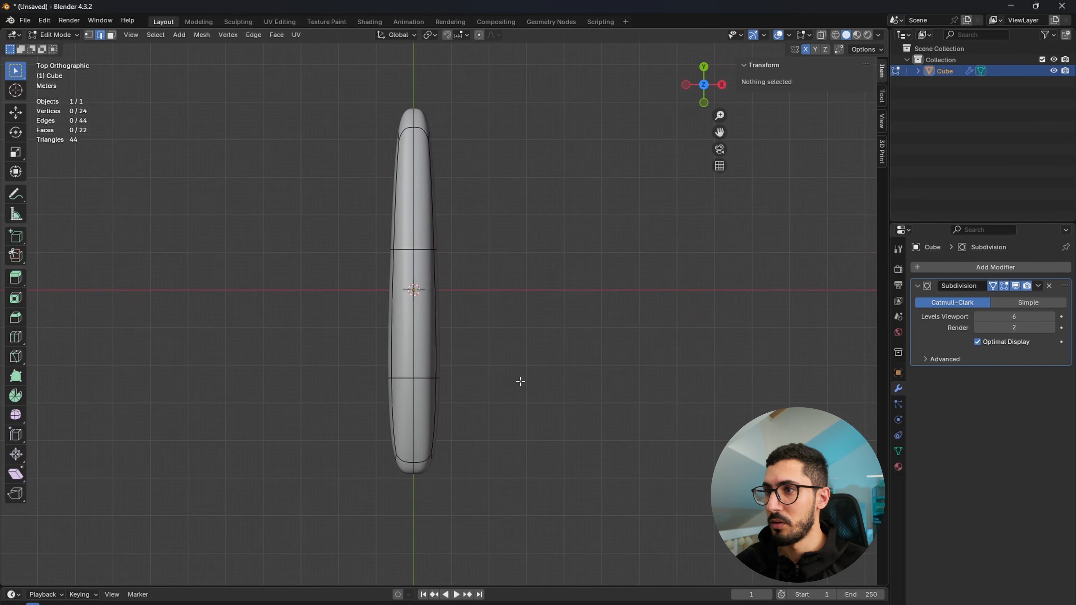
left_click(428, 133)
left_click_drag(493, 104, 488, 102)
left_click(527, 313)
- Examine the body in the front view and switch from Edit Mode to Object Mode
middle_click_drag(526, 312, 753, 201)
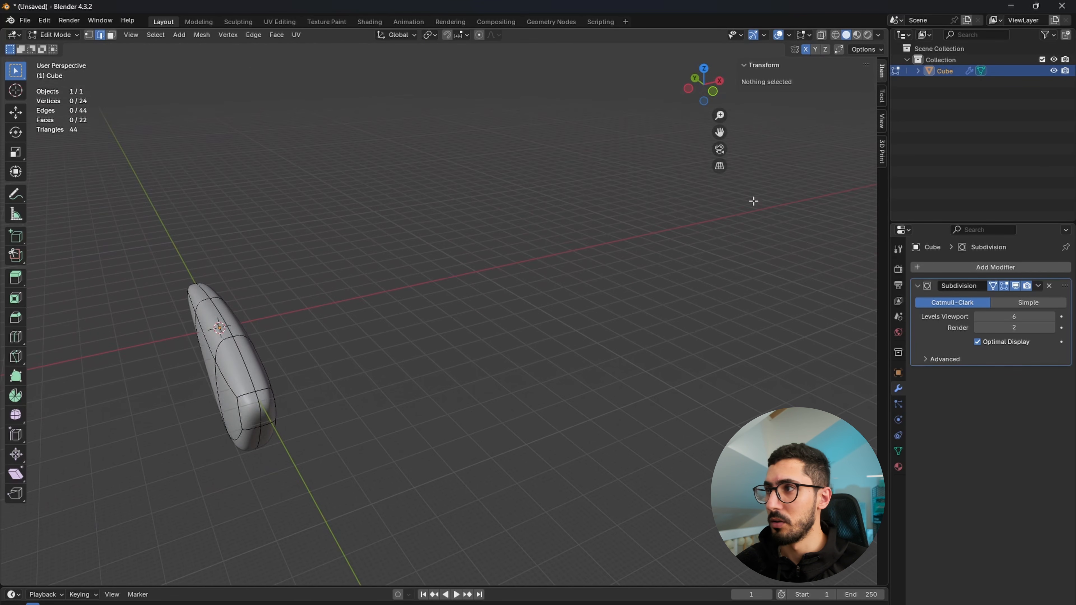
left_click(714, 92)
middle_click_drag(294, 452, 396, 332, "shift")
scroll(354, 231, "up", 6)
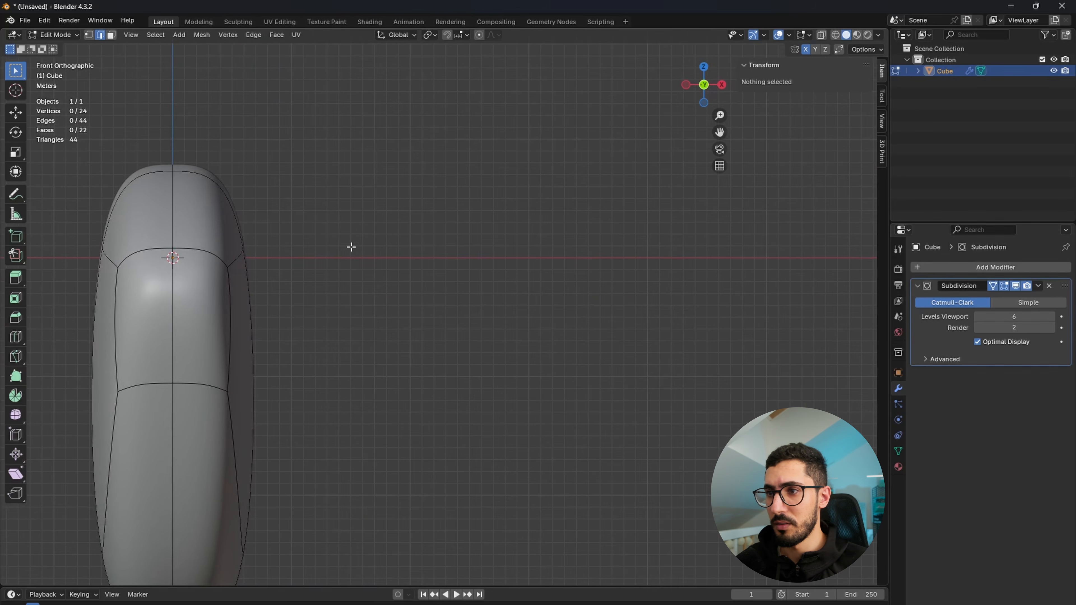
middle_click_drag(354, 231, 472, 163, "shift")
scroll(435, 335, "down", 3)
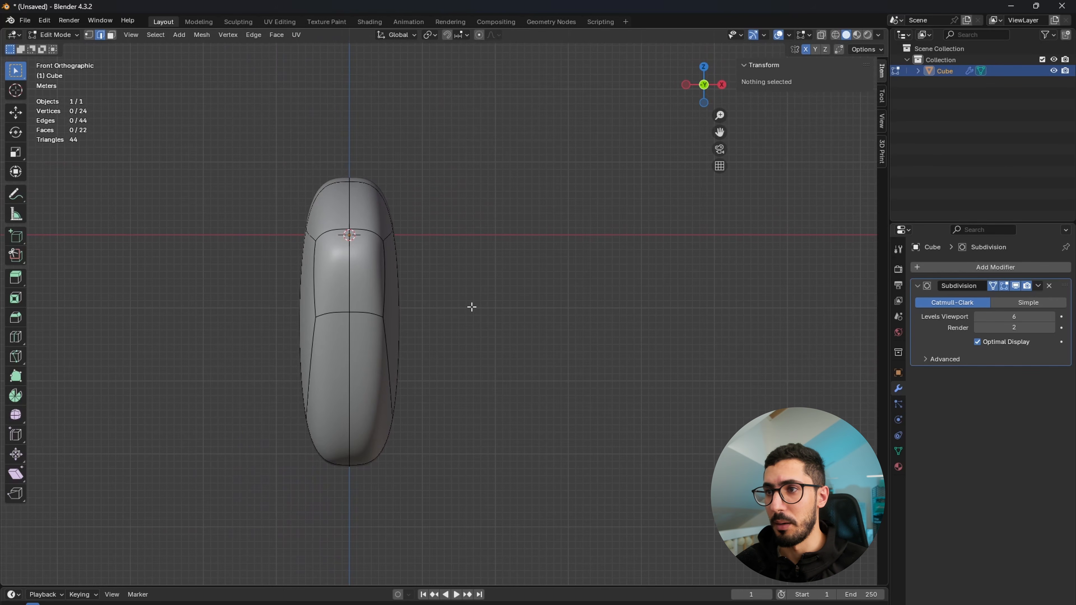
key("Tab")
left_click(66, 38)
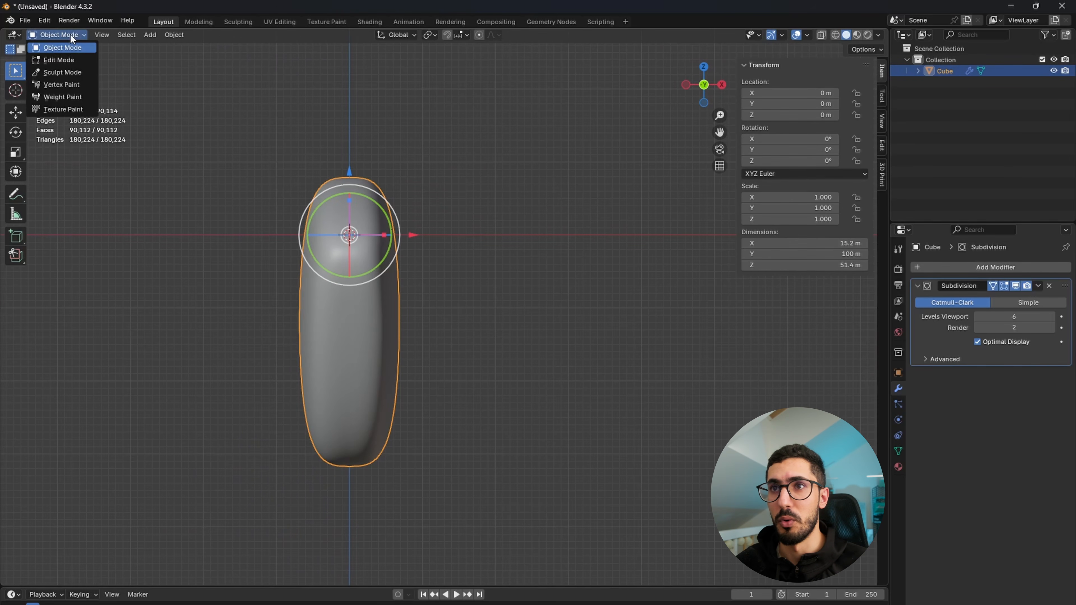
left_click(62, 55)
left_click(63, 33)
left_click(69, 49)
- Widen the body to 20.3 m along X
middle_click_drag(353, 392, 465, 303)
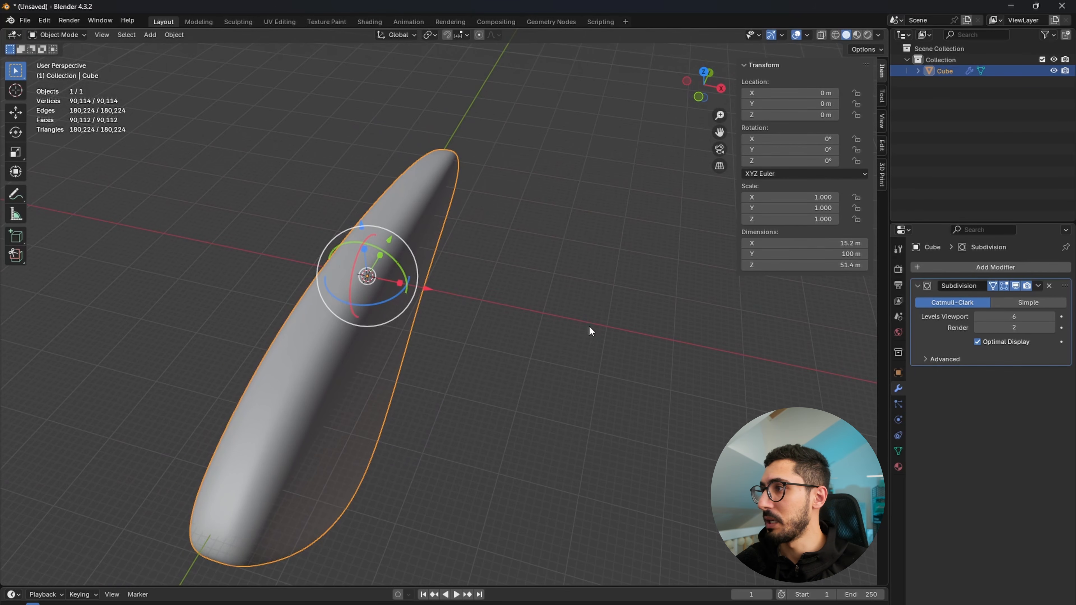
middle_click_drag(586, 369, 657, 280, "shift")
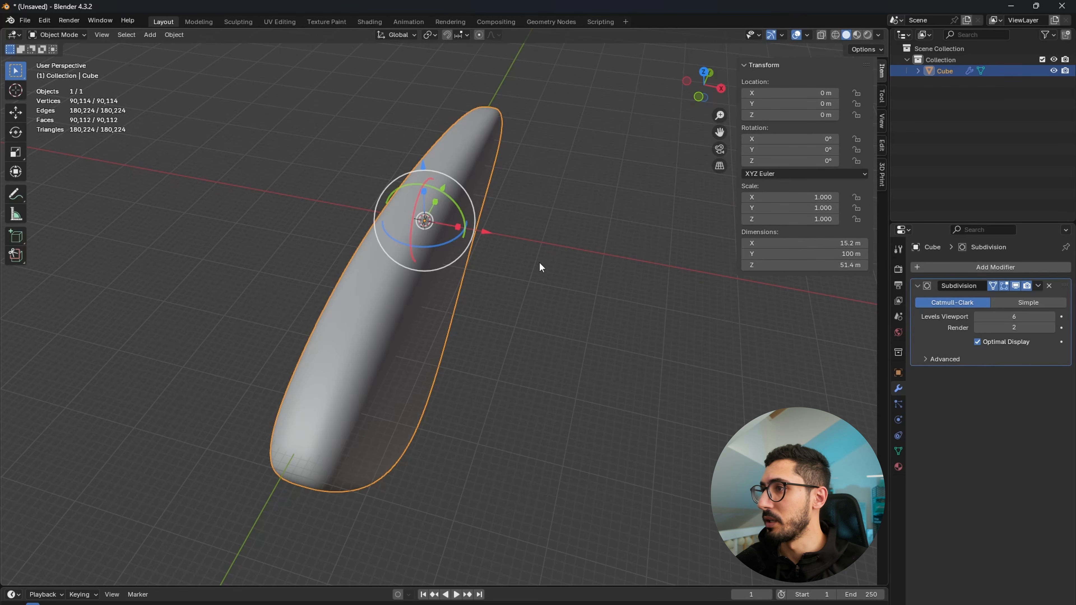
left_click_drag(796, 243, 833, 243)
right_click(798, 243)
middle_click_drag(594, 329, 634, 288)
left_click_drag(833, 243, 849, 243)
middle_click_drag(781, 278, 543, 288)
left_click(526, 329)
middle_click_drag(526, 329, 548, 330)
left_click(406, 276)
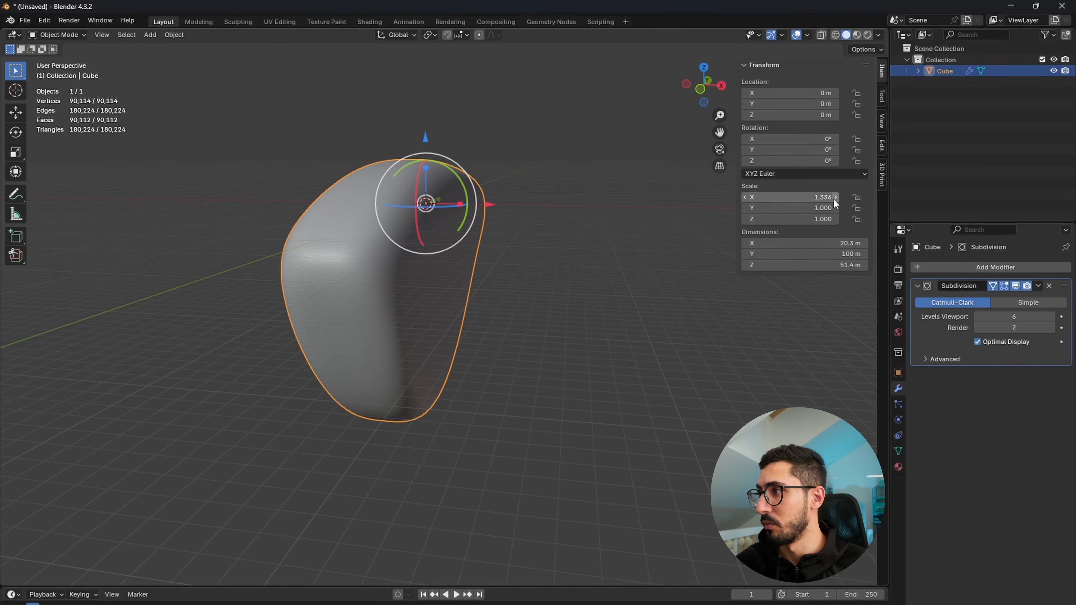
- Apply the object's scale and return to Edit Mode
key("ctrl+a")
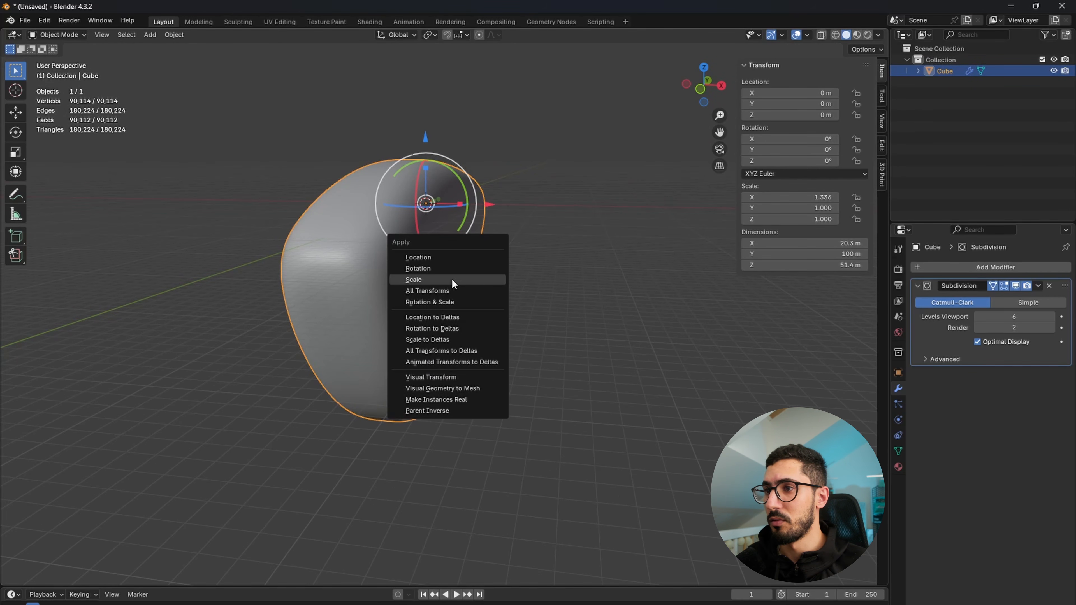
left_click(416, 280)
key("Tab")
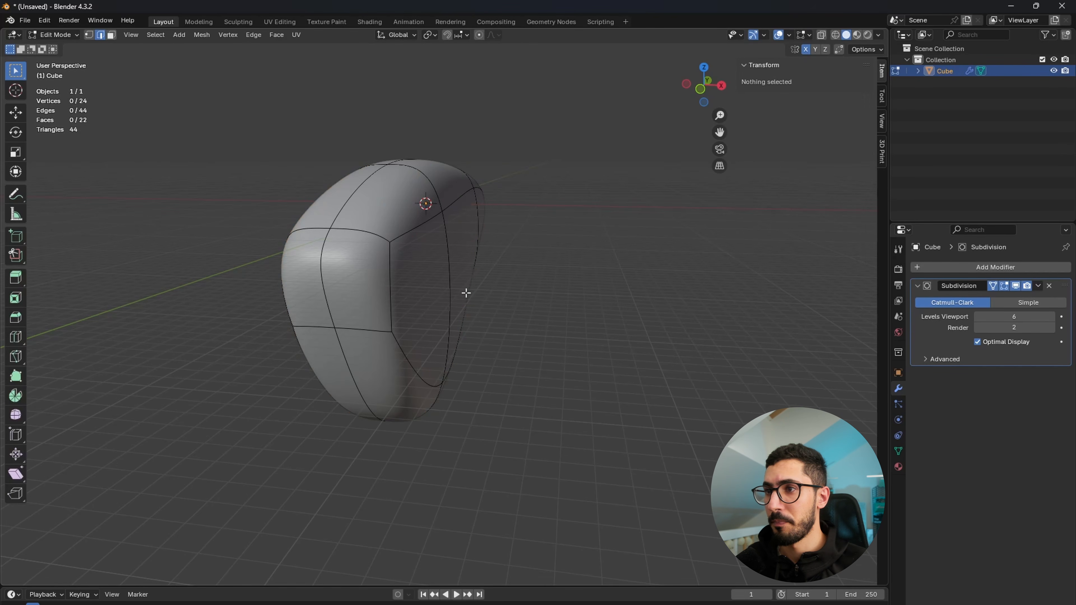
- Turn off the Subdivision modifier's on-cage display so the original control cage is drawn around the smooth body
middle_click_drag(466, 293, 476, 394)
middle_click_drag(495, 250, 497, 274, "ctrl")
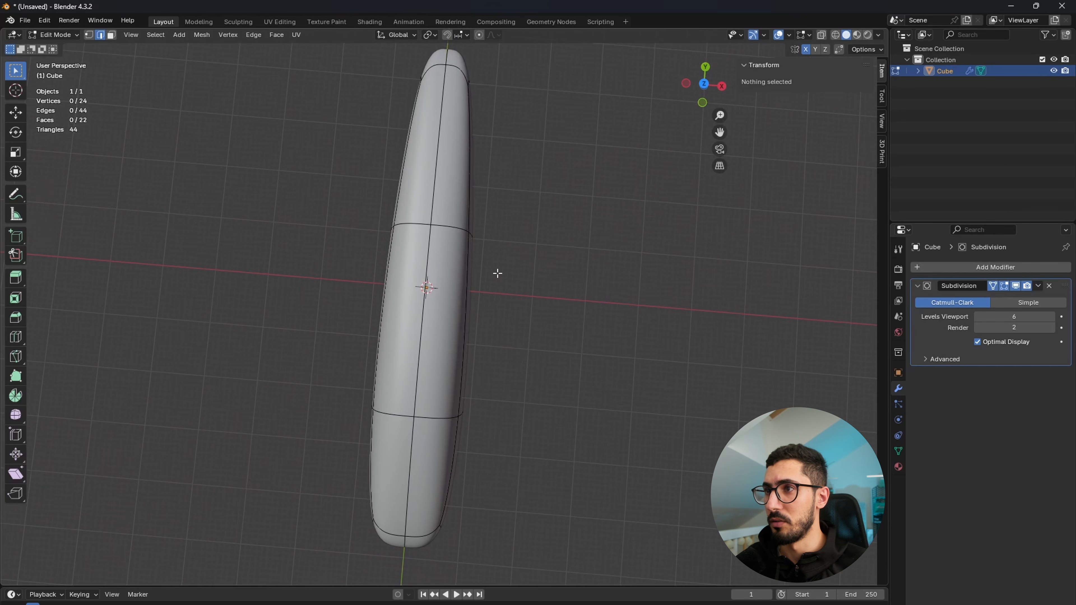
middle_click_drag(507, 354, 875, 299)
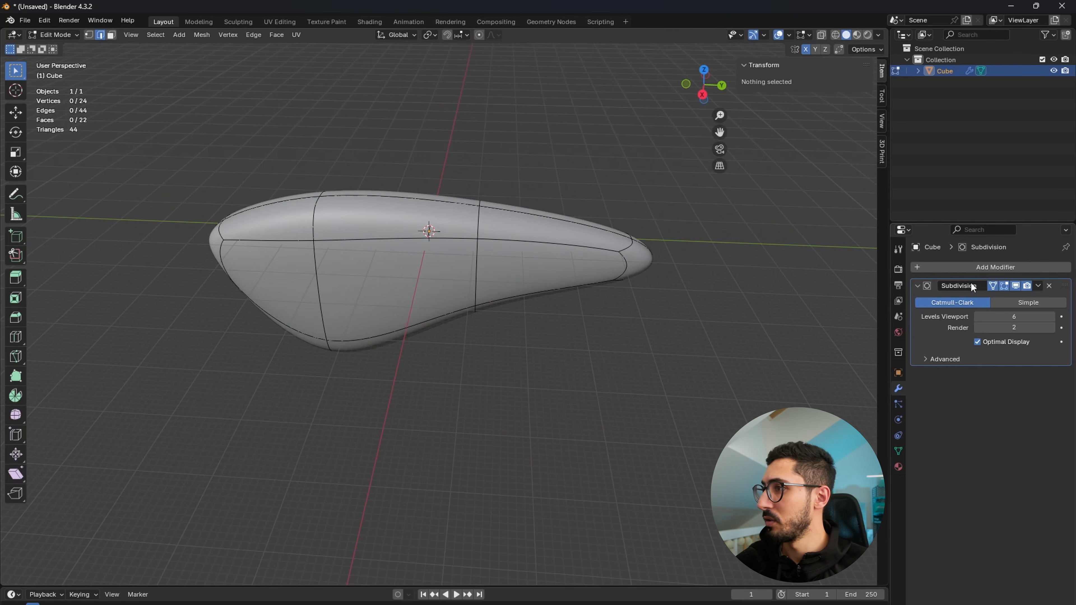
left_click(992, 285)
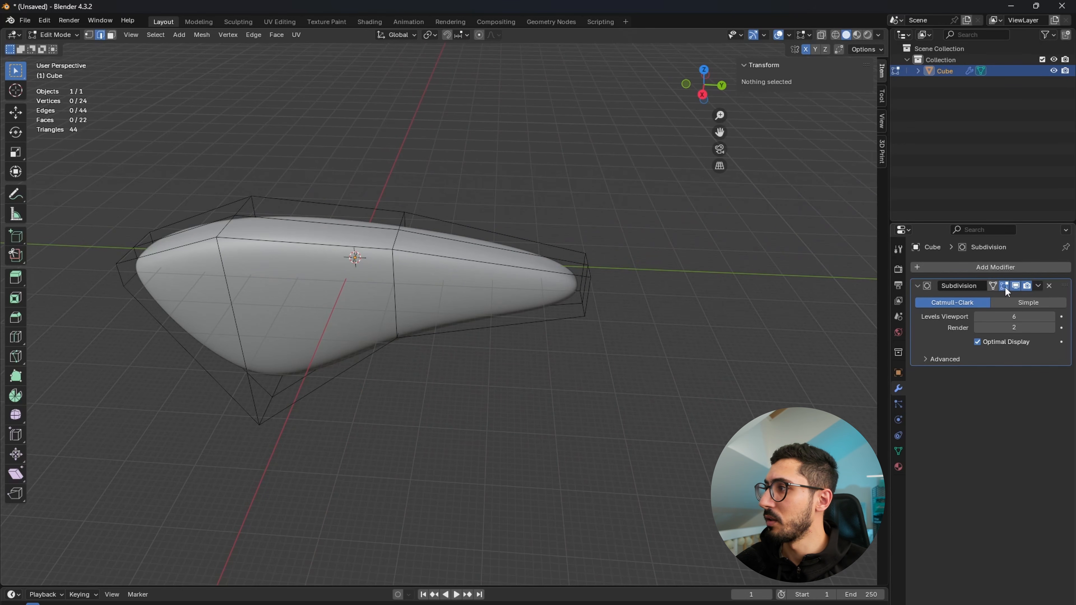
scroll(560, 370, "up", 2)
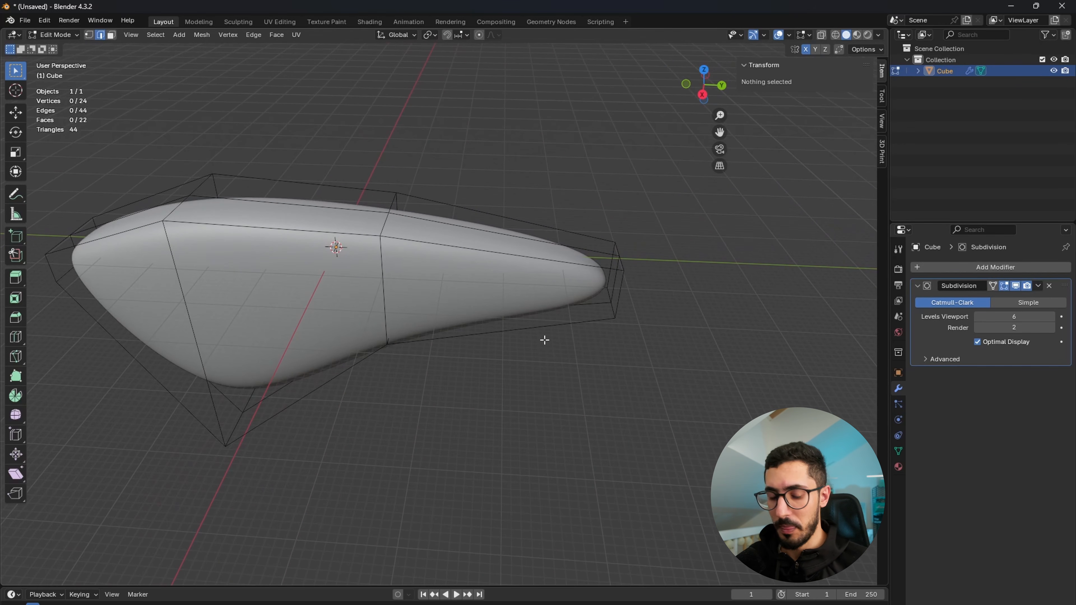
- Try a single loop cut around the section between Y 9.9 m and the +Y end, and undo it
key("ctrl+r")
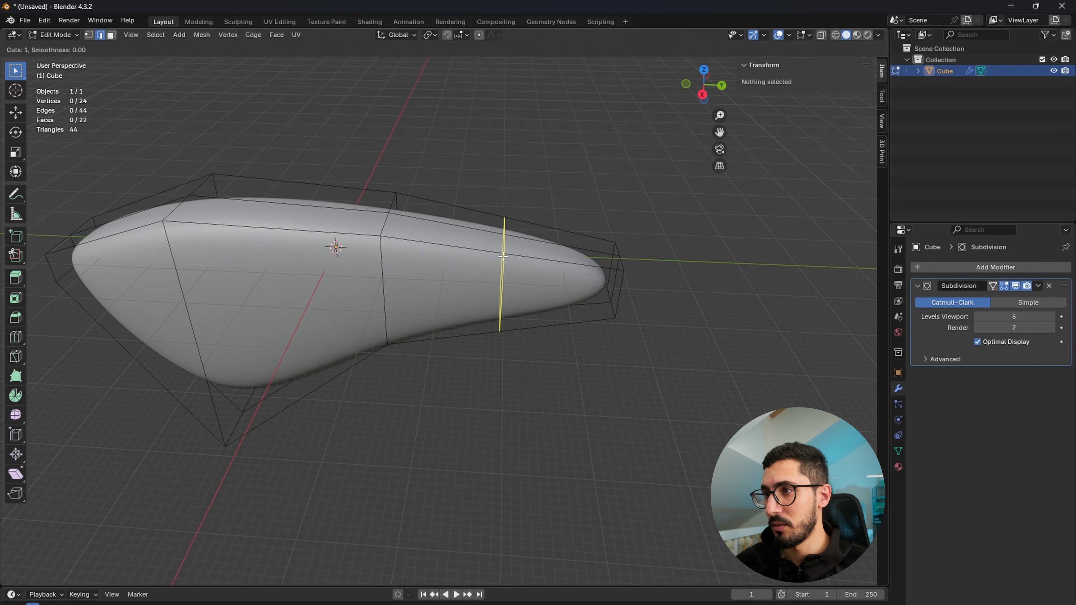
left_click(503, 256)
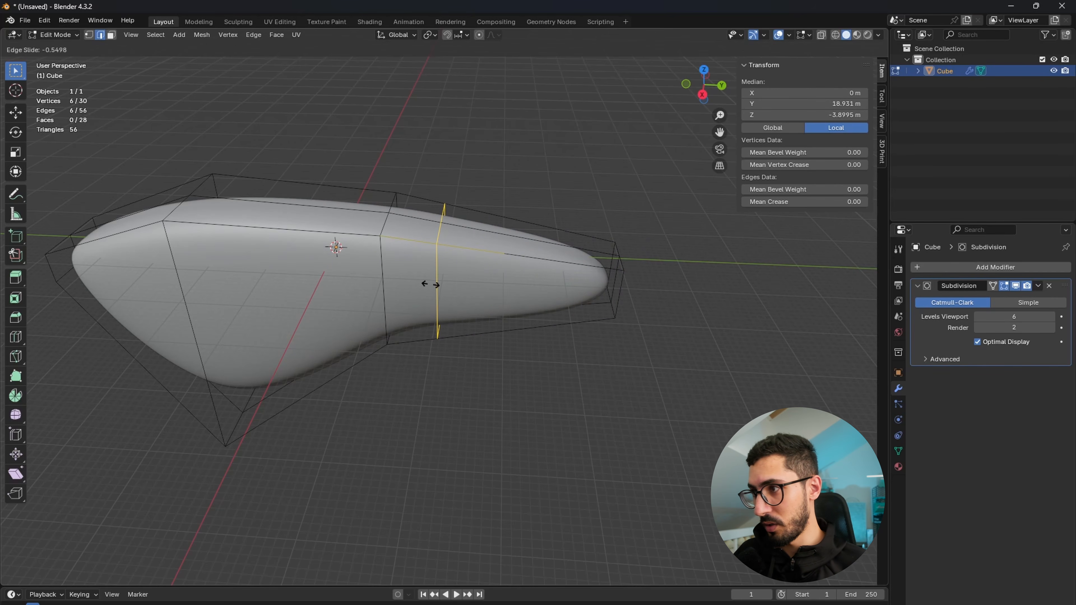
left_click(524, 296)
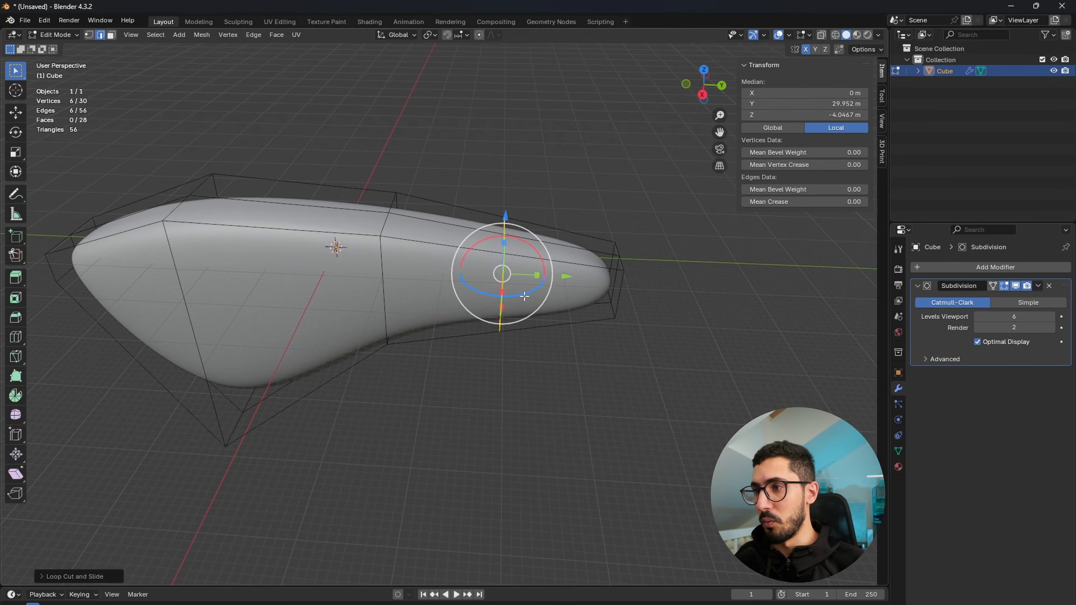
key("ctrl+z")
left_click(626, 354)
left_click(613, 381)
- Select the two end faces of the +Y tip in face select mode and view the tip up close
middle_click_drag(631, 399, 602, 389)
key("1")
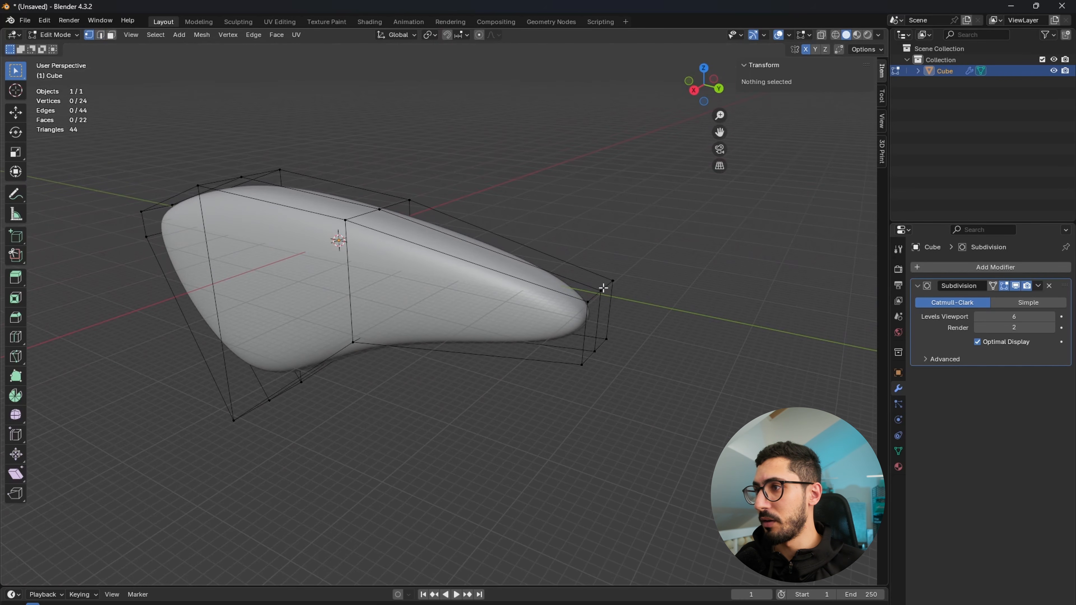
key("3")
left_click(594, 317)
left_click(607, 308, "shift")
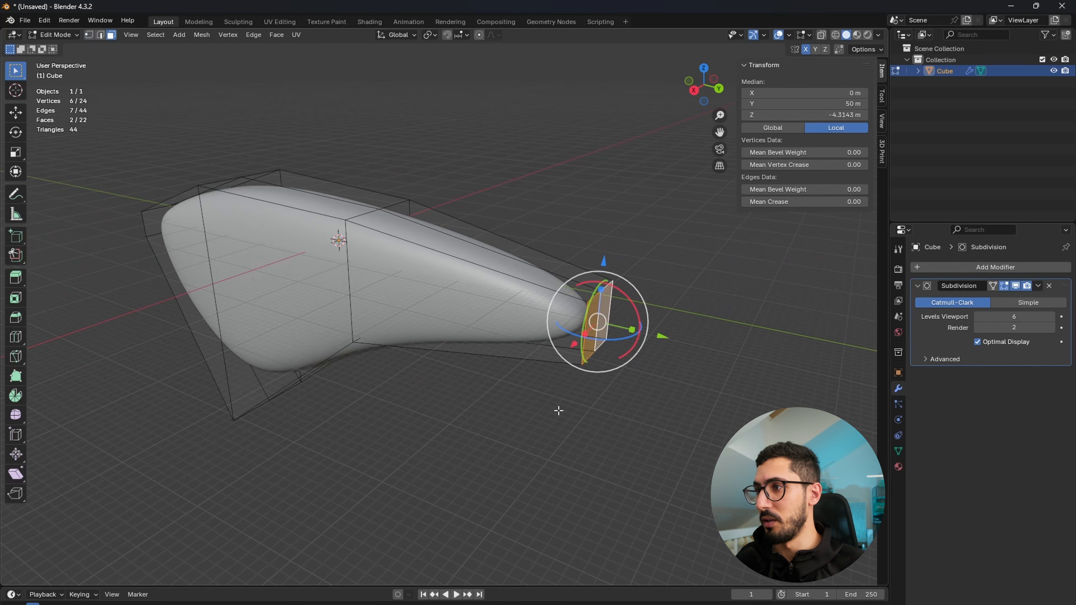
middle_click_drag(559, 411, 592, 412)
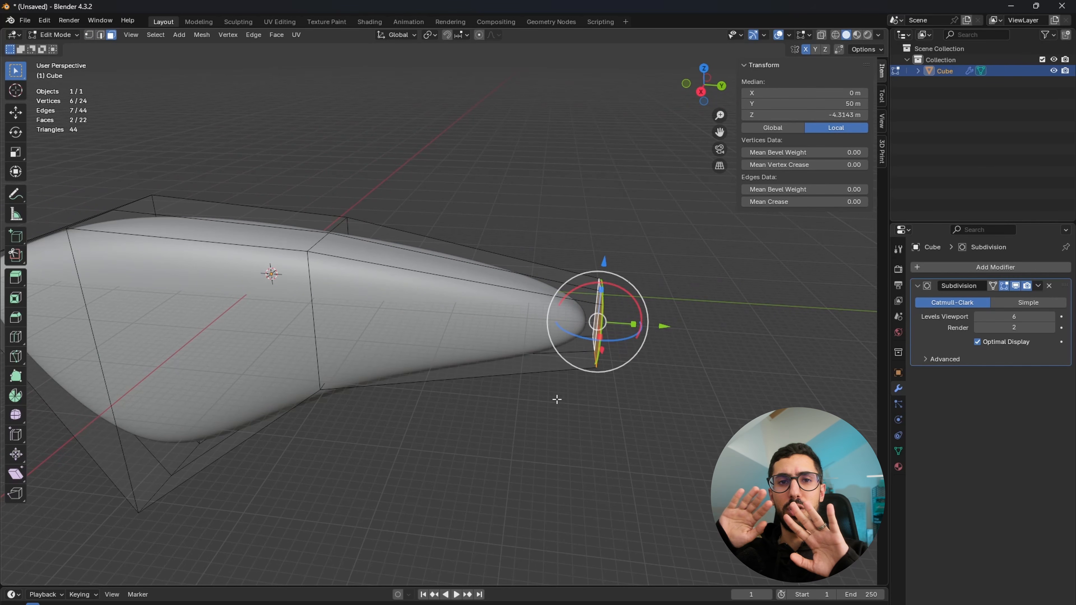
middle_click_drag(583, 408, 541, 439)
scroll(572, 446, "down", 1)
scroll(576, 436, "up", 5)
middle_click_drag(630, 467, 750, 276)
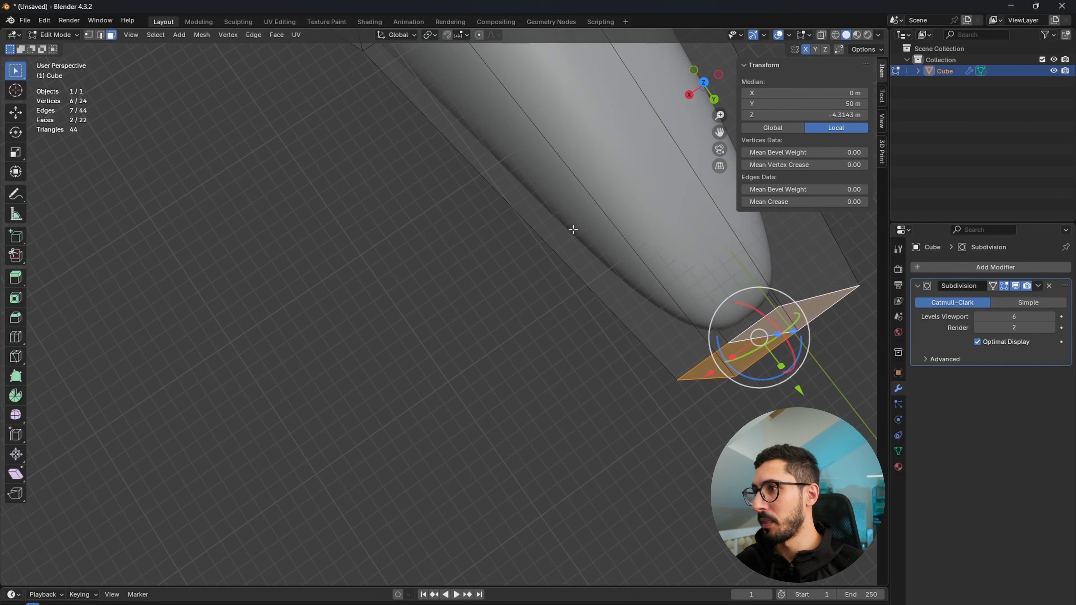
- In the right orthographic view, add a single loop cut around the +Y end section and slide it to about Y 40.7 m
middle_click_drag(618, 298, 729, 215)
left_click(703, 96)
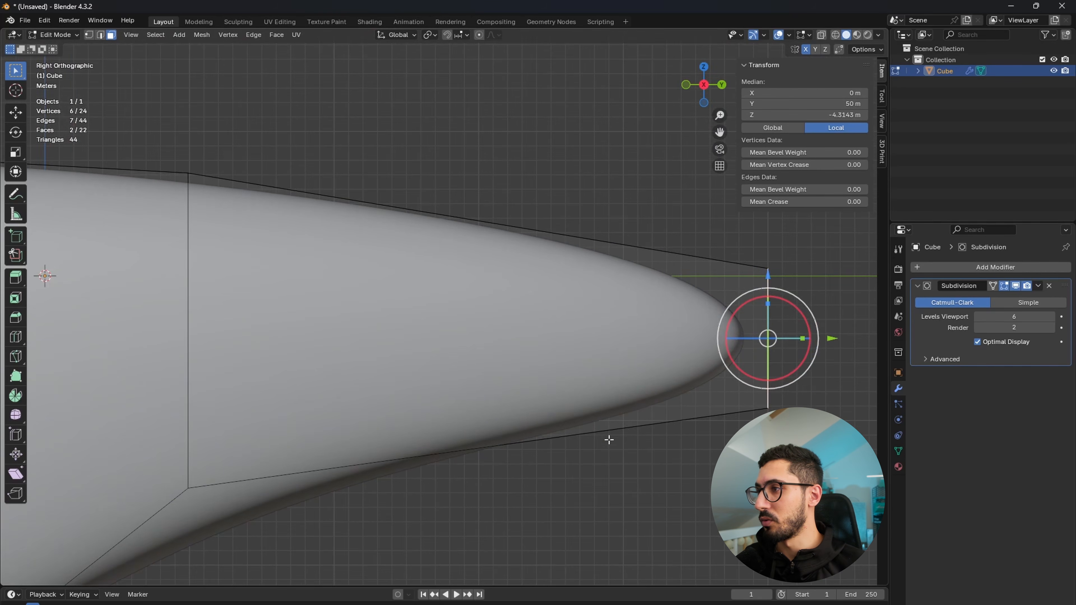
scroll(602, 460, "down", 2)
left_click(640, 468)
middle_click_drag(641, 469, 486, 408, "shift")
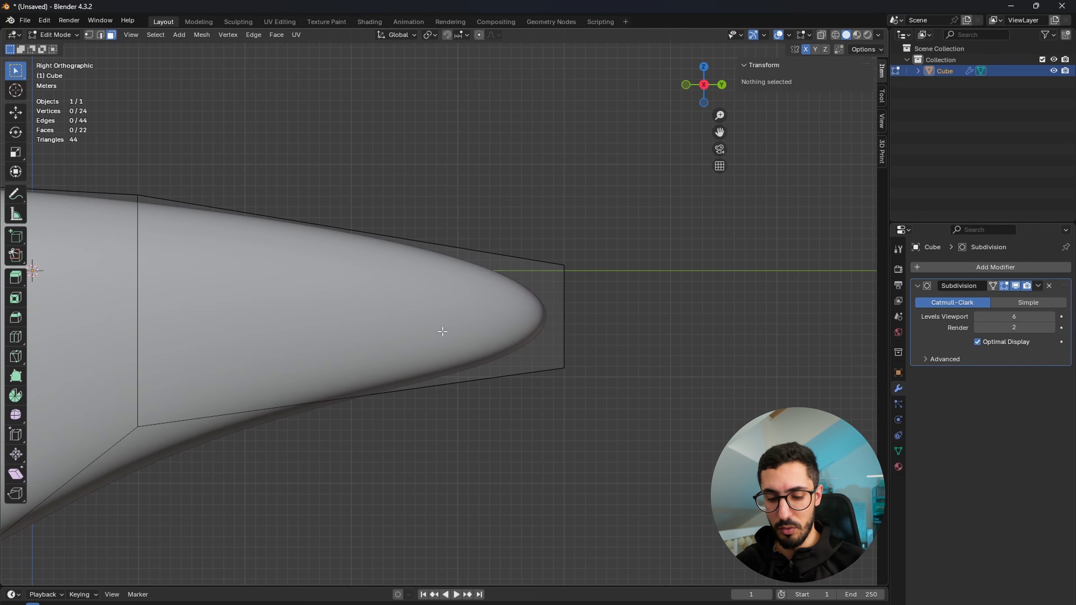
key("ctrl+r")
left_click(365, 242)
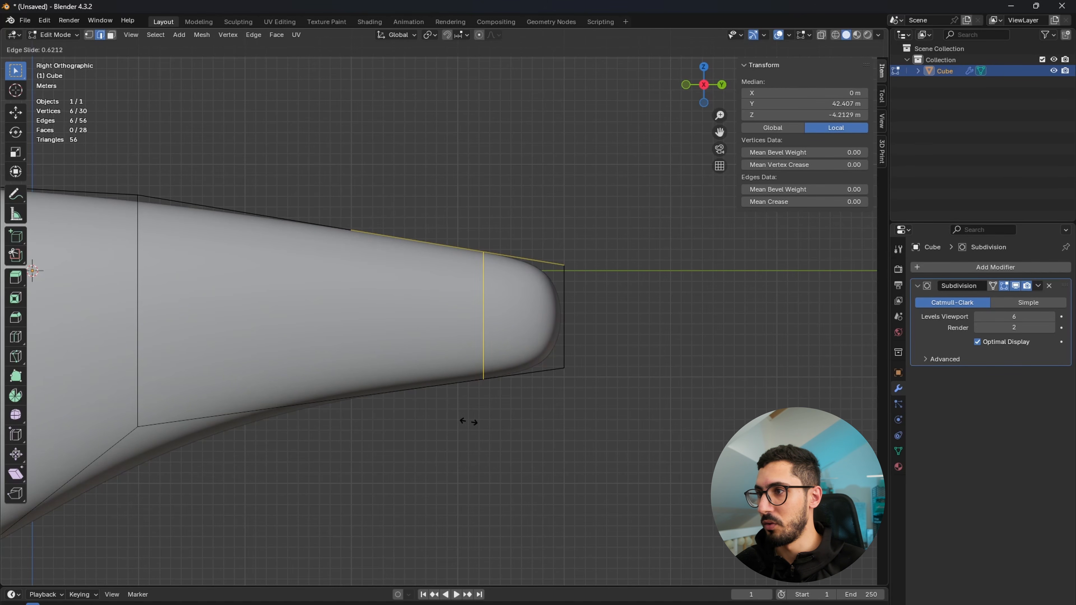
left_click(450, 420)
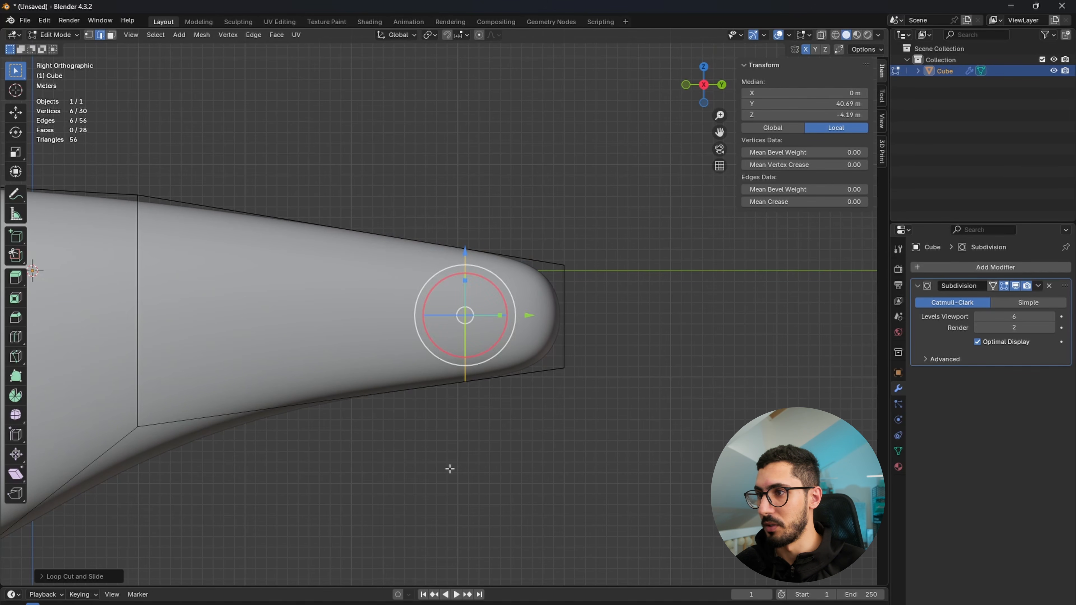
- Deselect the new loop and turn the Subdivision modifier's on-cage display back on so the edges follow the smooth body
middle_click_drag(487, 410, 473, 444)
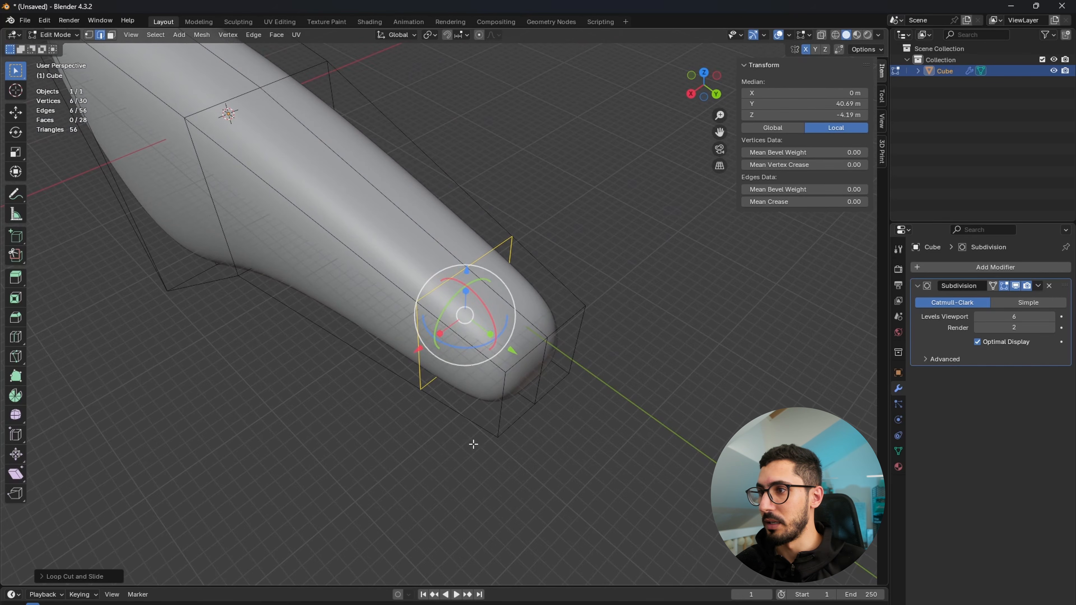
left_click(683, 374)
left_click(993, 285)
middle_click_drag(517, 444, 529, 313)
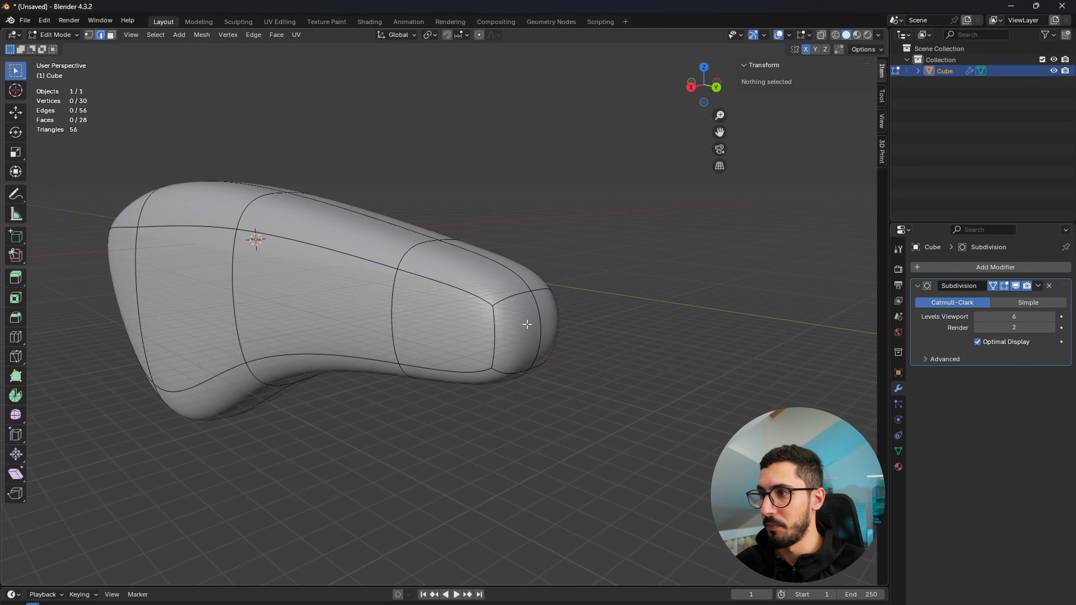
- Examine the body's wide -Y end, its front orthographic profile and its lower side edges
middle_click_drag(265, 325, 545, 319, "shift")
middle_click_drag(313, 313, 381, 355)
scroll(372, 352, "down", 2)
middle_click_drag(254, 328, 477, 317, "shift")
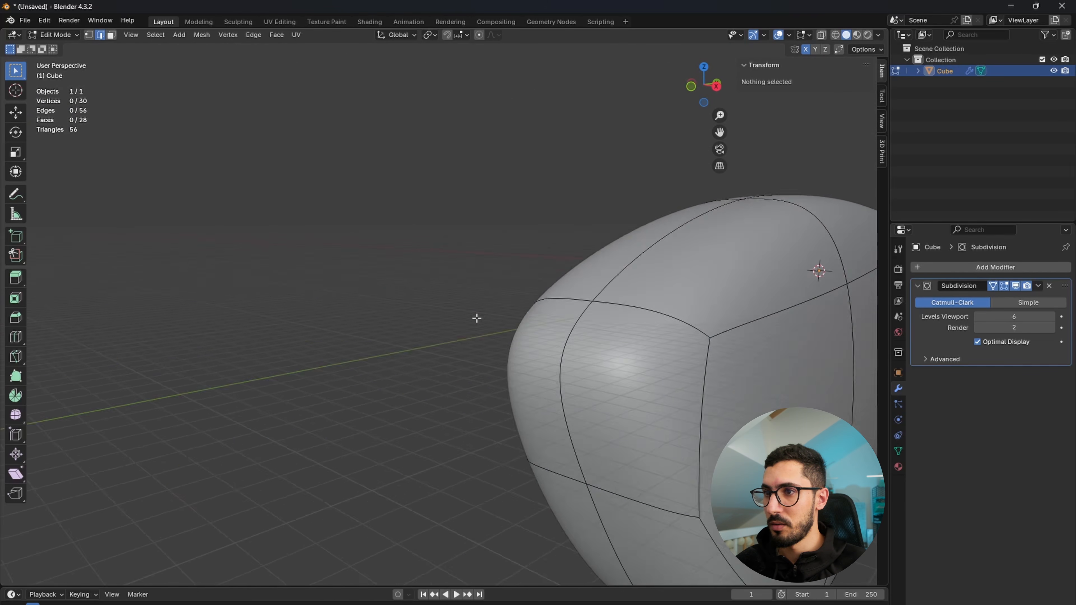
left_click(689, 88)
middle_click_drag(663, 320, 521, 323, "shift")
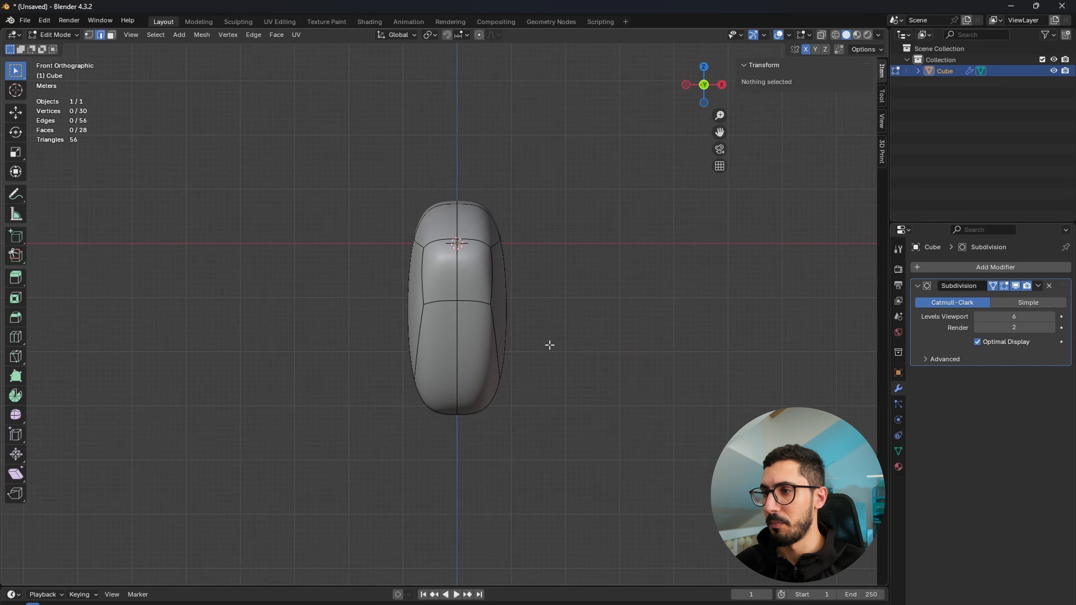
scroll(549, 356, "up", 3)
middle_click_drag(580, 416, 362, 426)
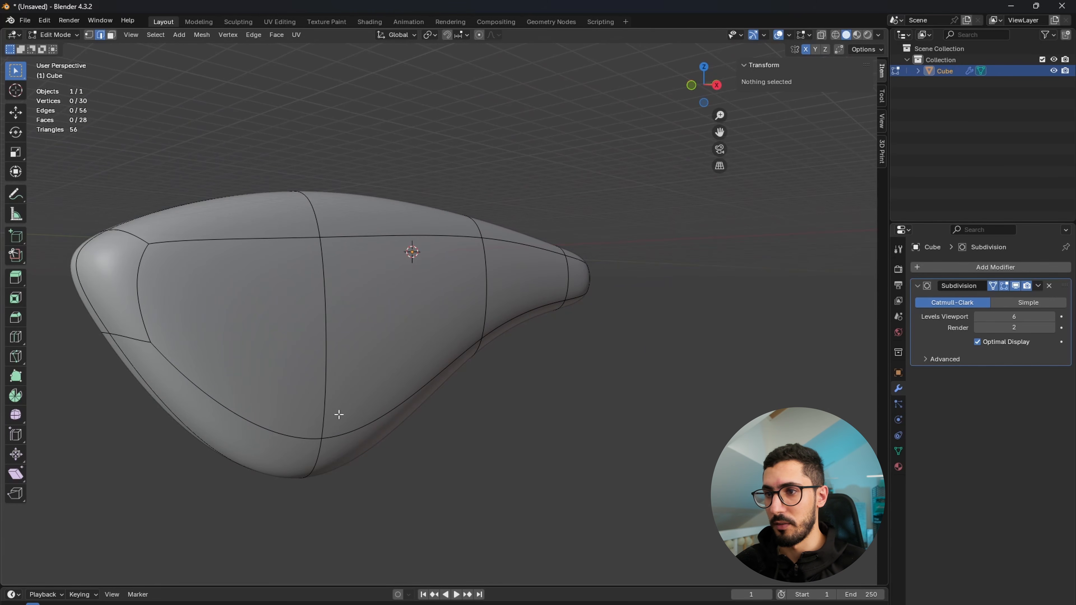
- Raise the two lower +X side edges that meet at the belly to median Z about -16.9 m and move them inward to median X about 7.1 m
left_click(366, 427)
left_click(258, 422, "shift")
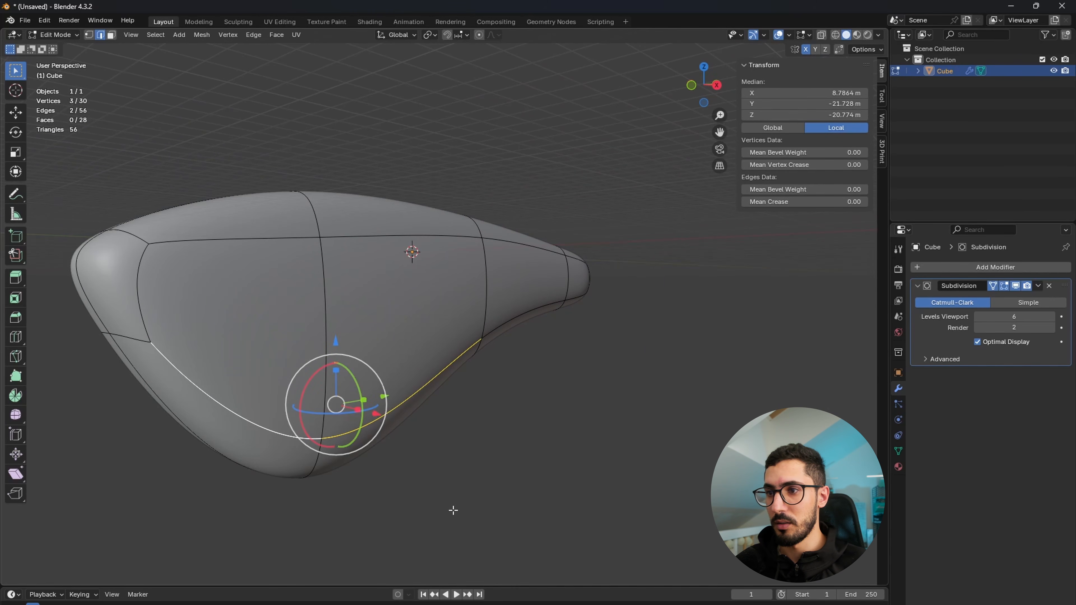
left_click_drag(336, 341, 337, 307)
left_click(693, 86)
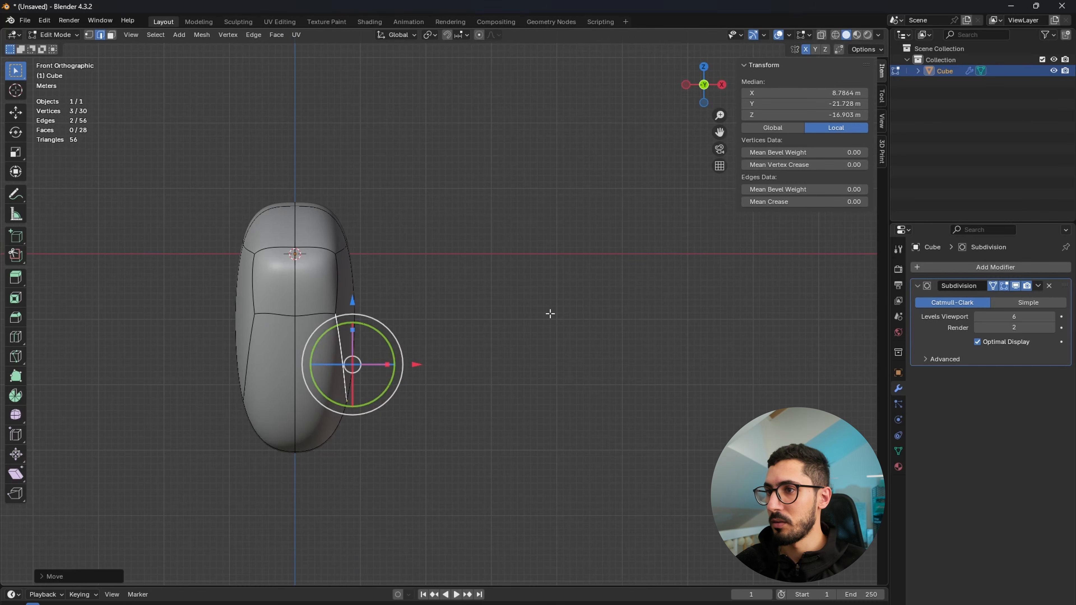
left_click_drag(417, 364, 404, 365)
middle_click_drag(399, 453, 511, 408)
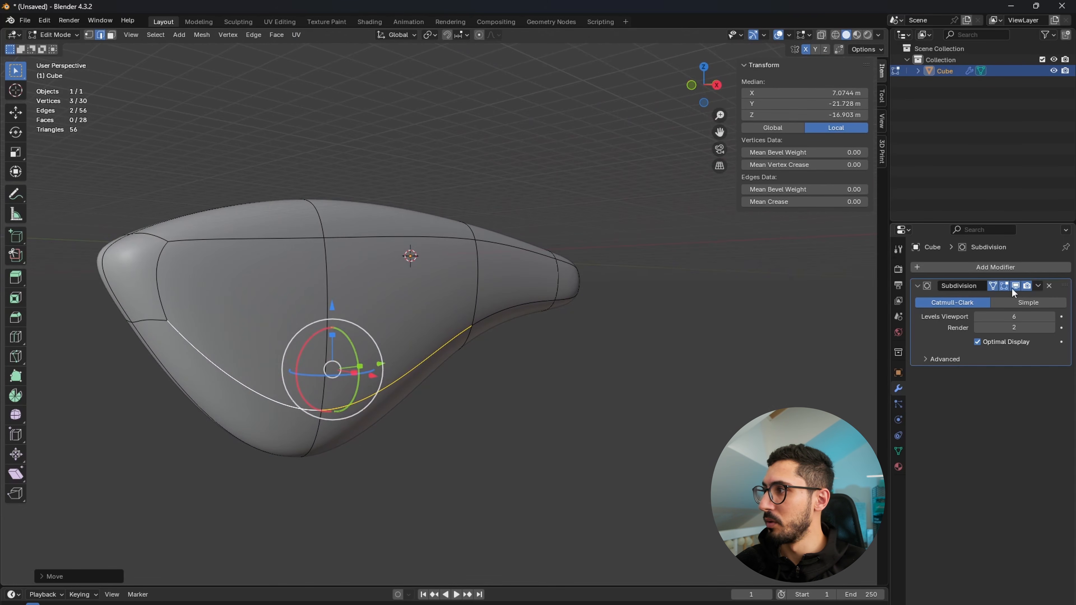
- Check the original control cage around the belly by switching the Subdivision on-cage display off and back on
left_click(994, 285)
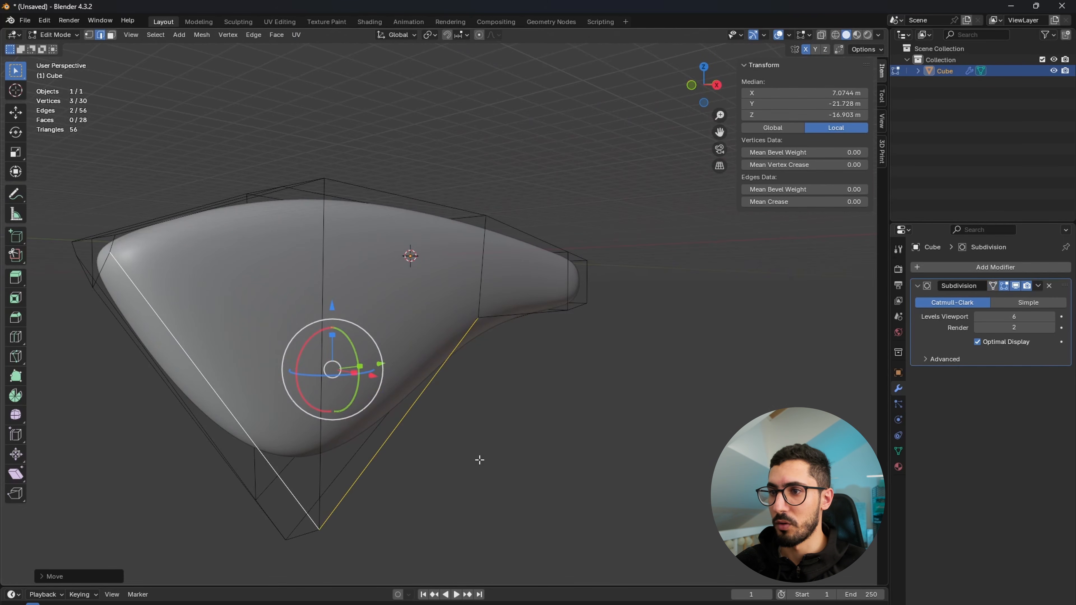
middle_click_drag(403, 512, 324, 486)
left_click(994, 285)
- Raise the short cross edge at the belly's lowest point to median Z about -36.6 m, check the front view and deselect it
left_click(311, 471)
left_click_drag(305, 474, 300, 444)
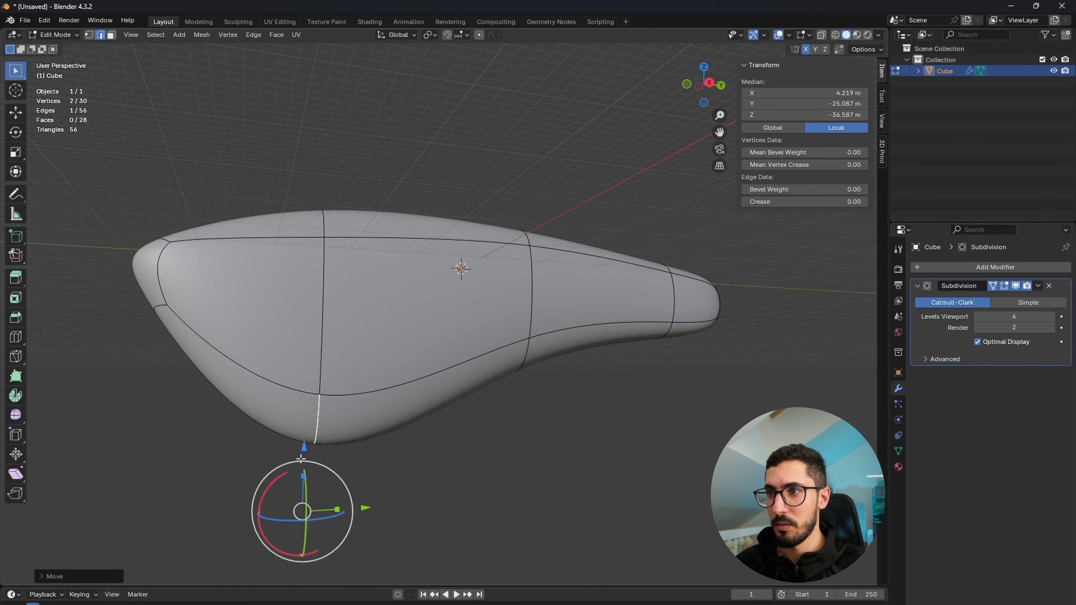
left_click(686, 85)
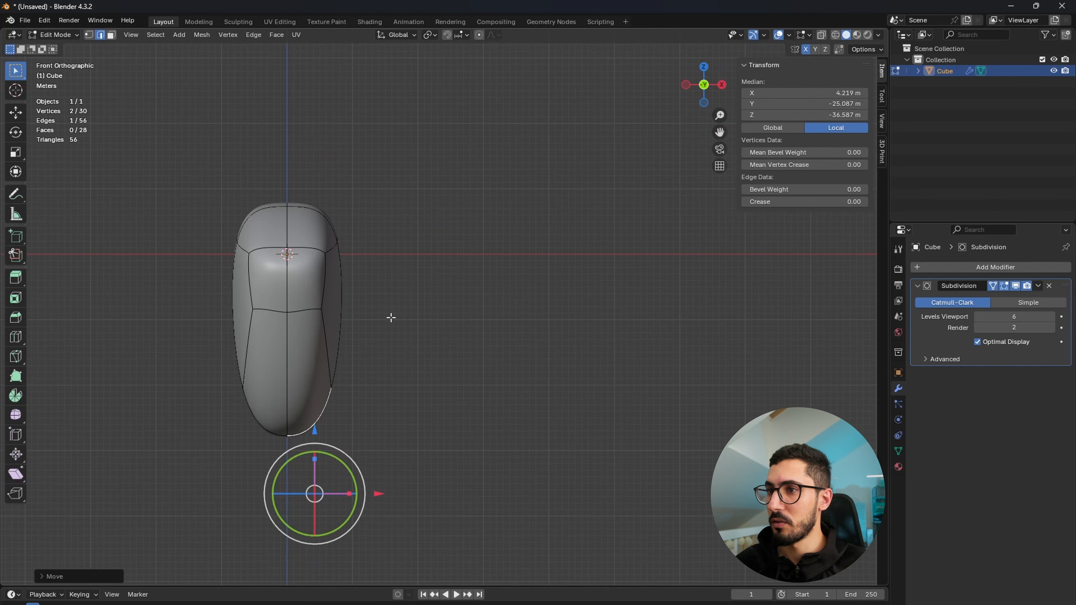
left_click(390, 316)
- In vertex select mode, move the lower +X belly vertex inward to about X 7.7 m in the front view and deselect it
middle_click_drag(389, 361, 448, 371, "shift")
scroll(410, 284, "up", 2)
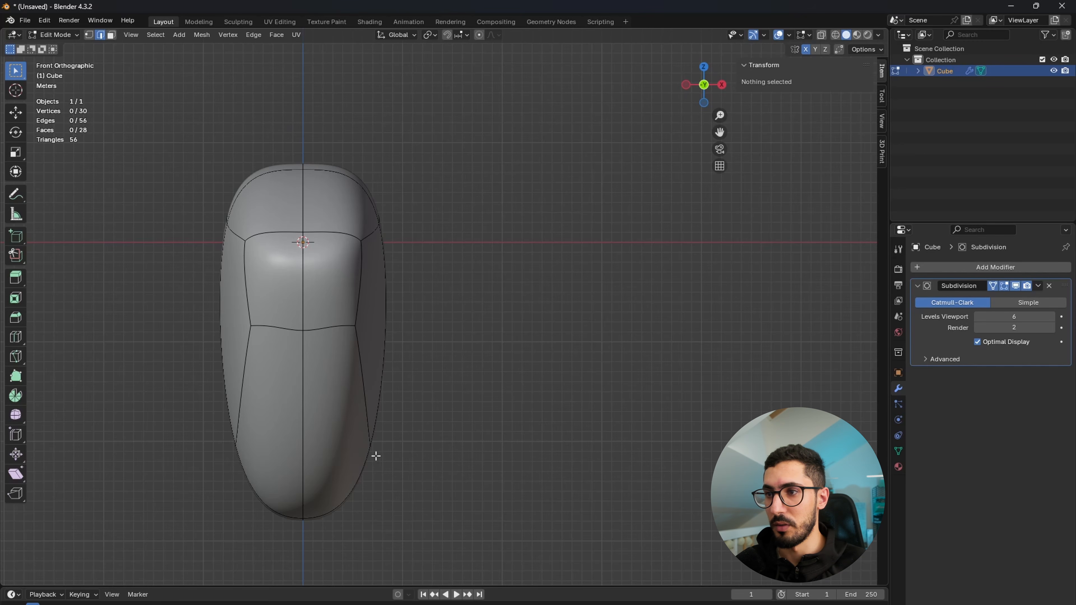
middle_click_drag(368, 481, 397, 489)
key("1")
left_click(362, 464)
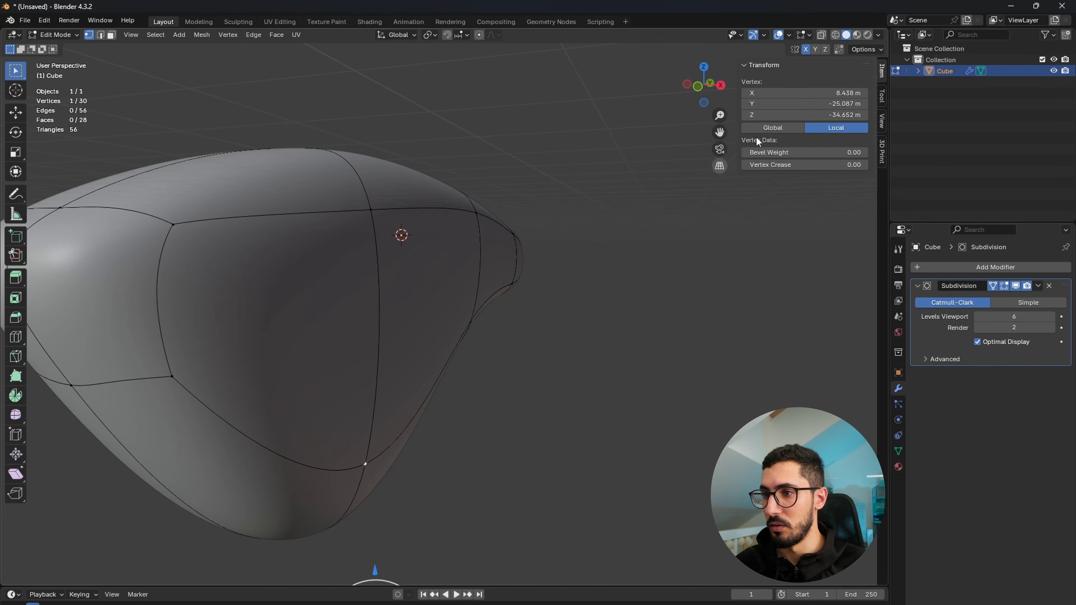
left_click(697, 89)
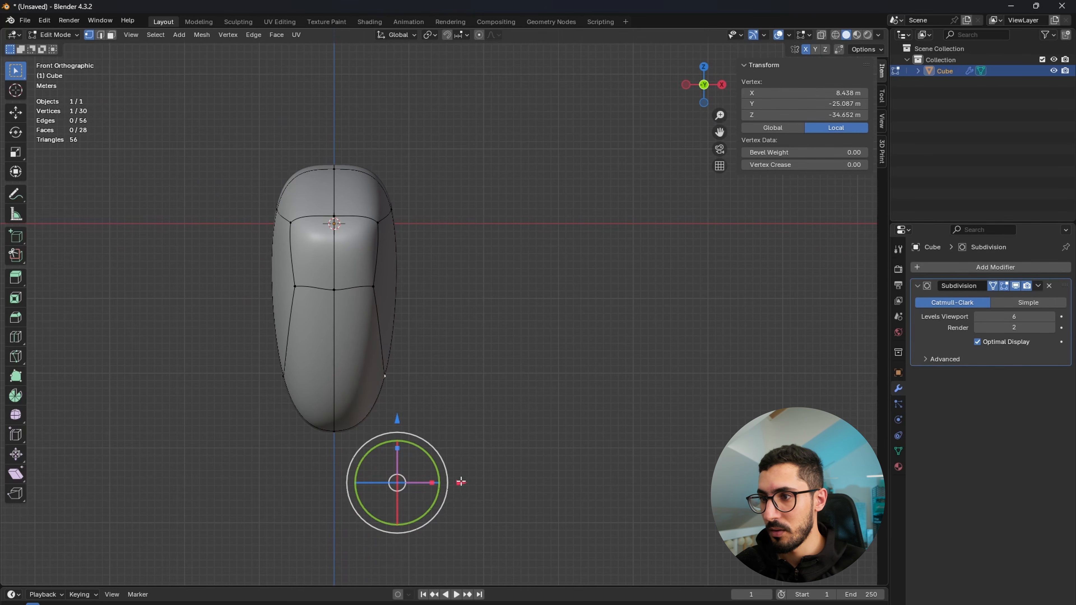
left_click_drag(461, 482, 454, 482)
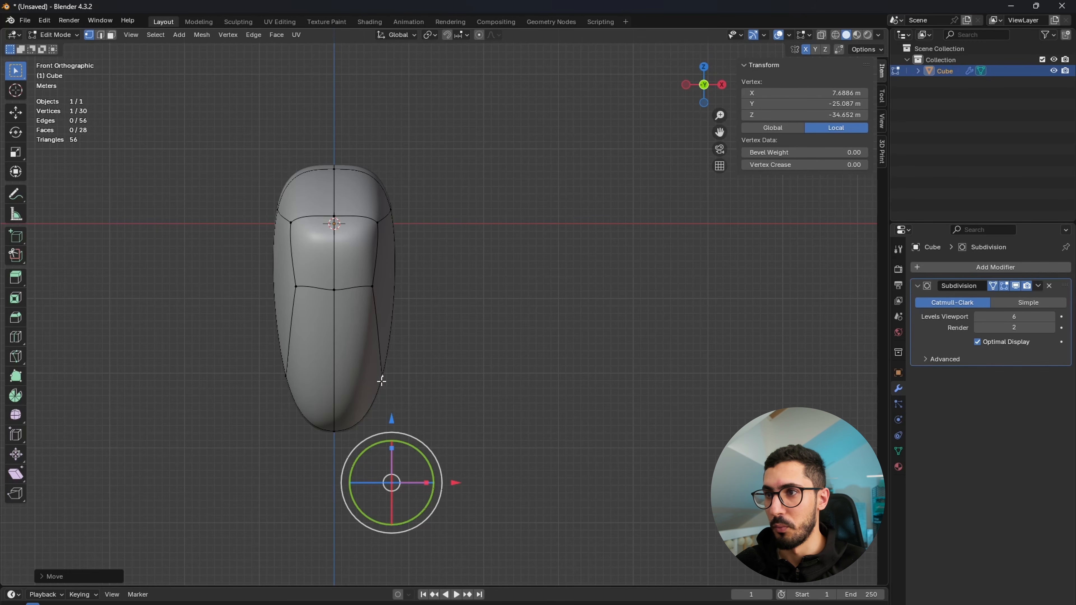
left_click(432, 393)
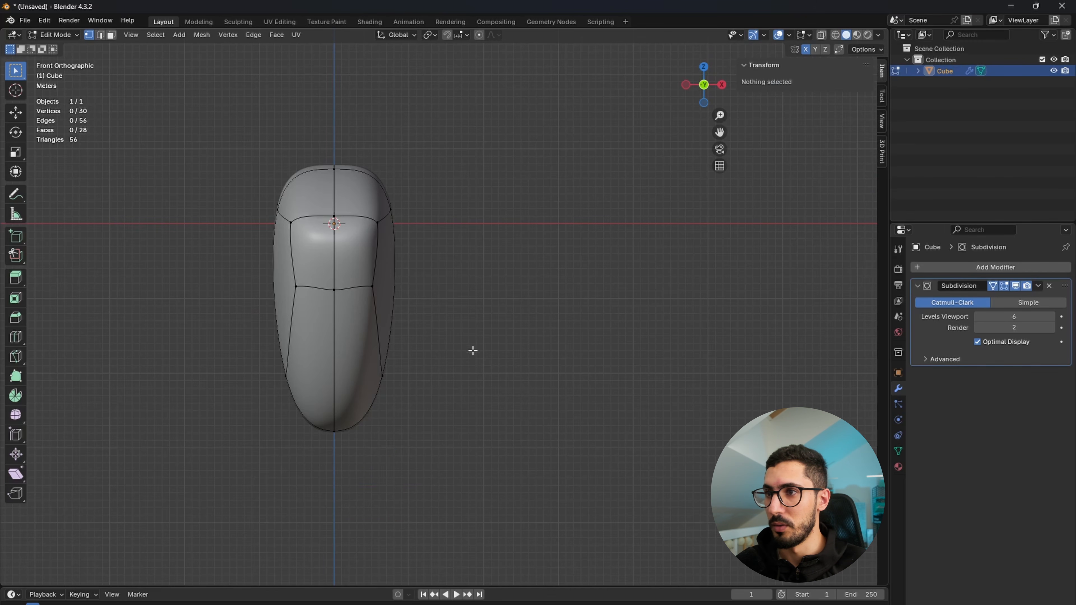
- Check the smooth body in Object Mode and view its control cage in Edit Mode with the Subdivision on-cage display off
key("Tab")
middle_click_drag(447, 362, 677, 107)
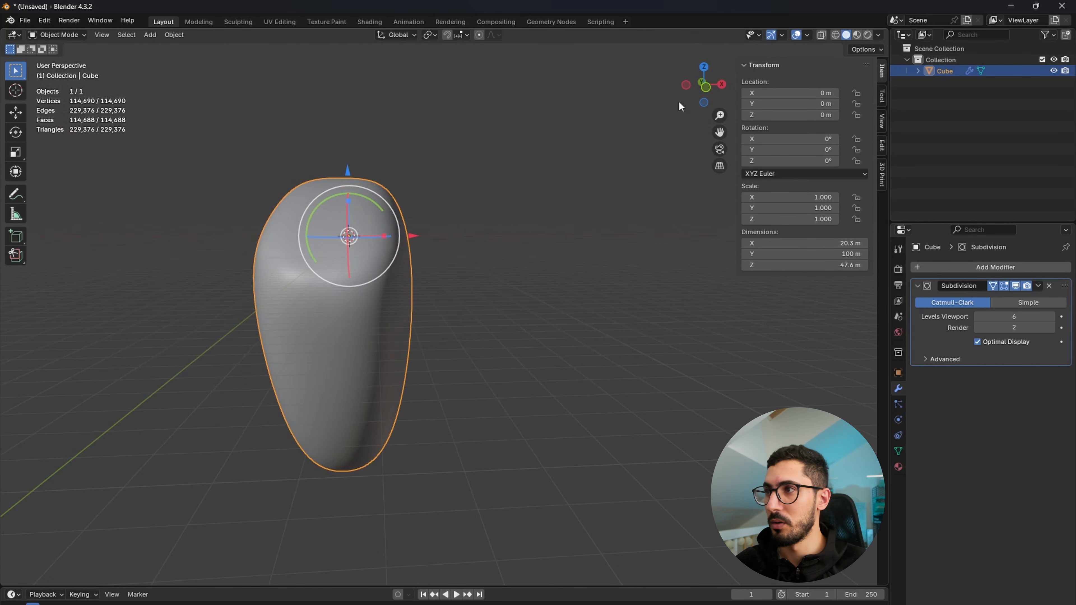
left_click(704, 86)
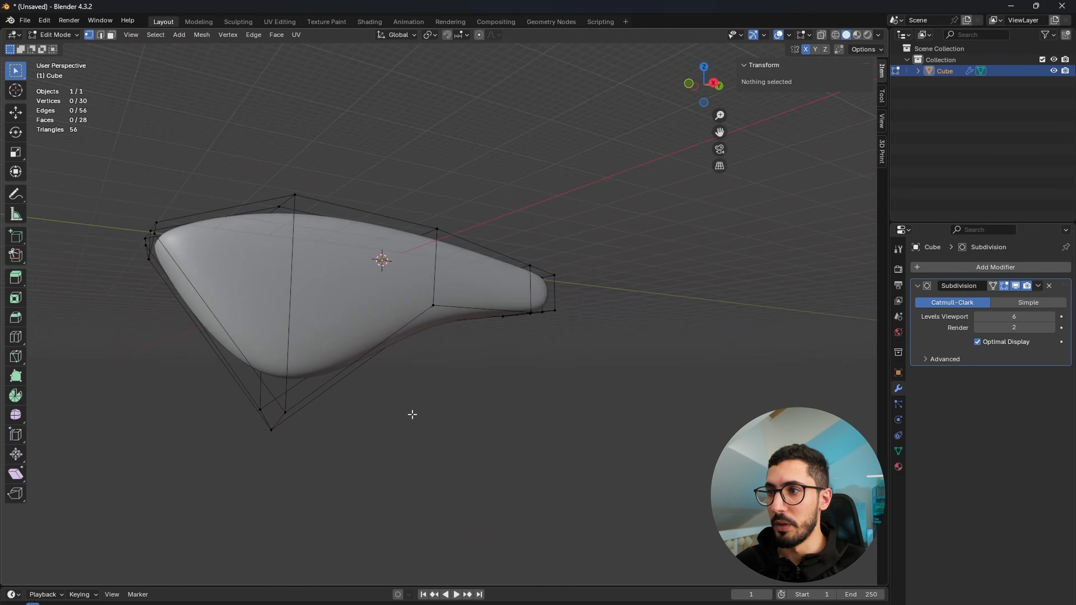
- Return to Object Mode, view the whole body in the right orthographic view and deselect it
key("Tab")
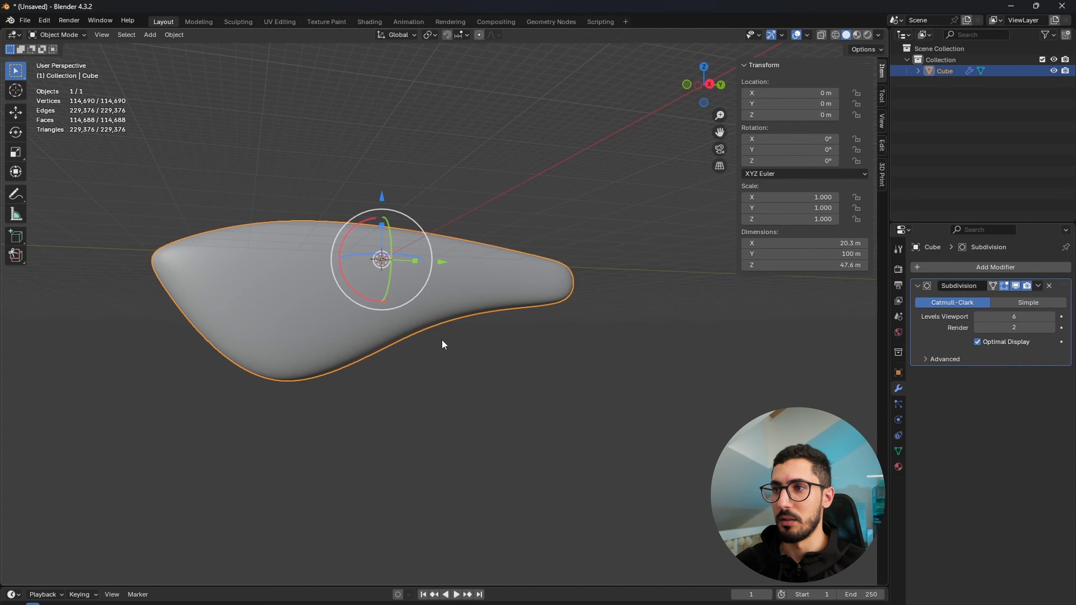
middle_click_drag(353, 303, 464, 272, "shift")
left_click(710, 84)
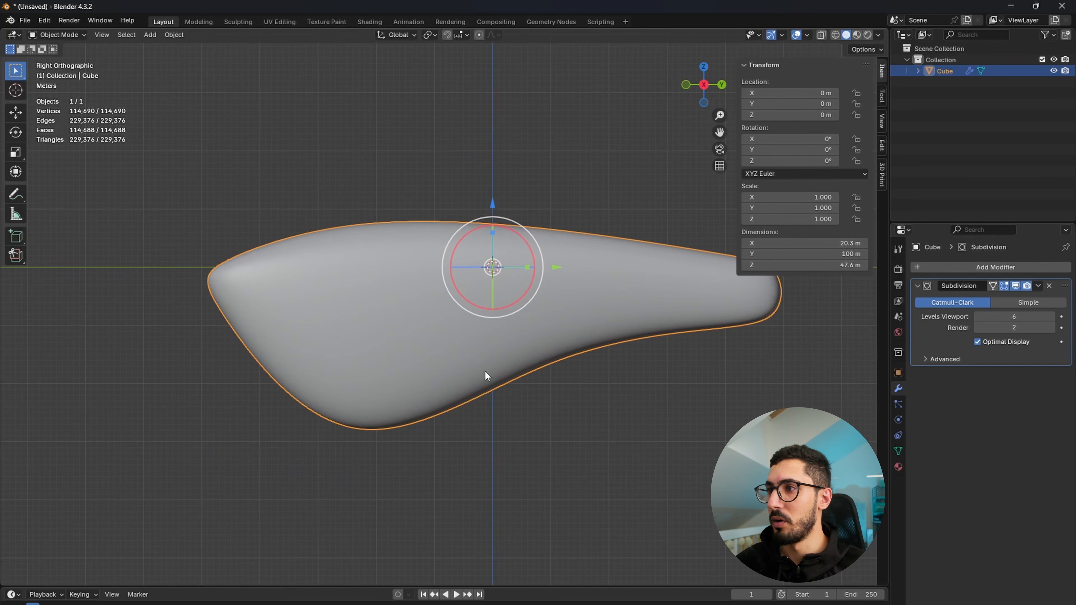
middle_click_drag(481, 362, 474, 381, "ctrl")
middle_click_drag(429, 370, 446, 431, "shift")
key("alt+a")
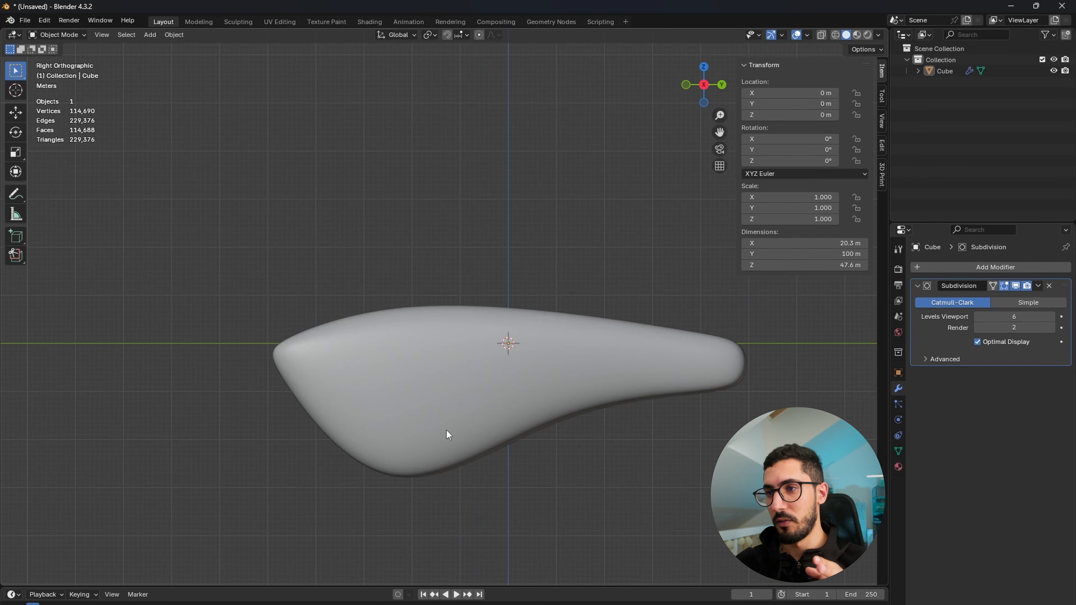